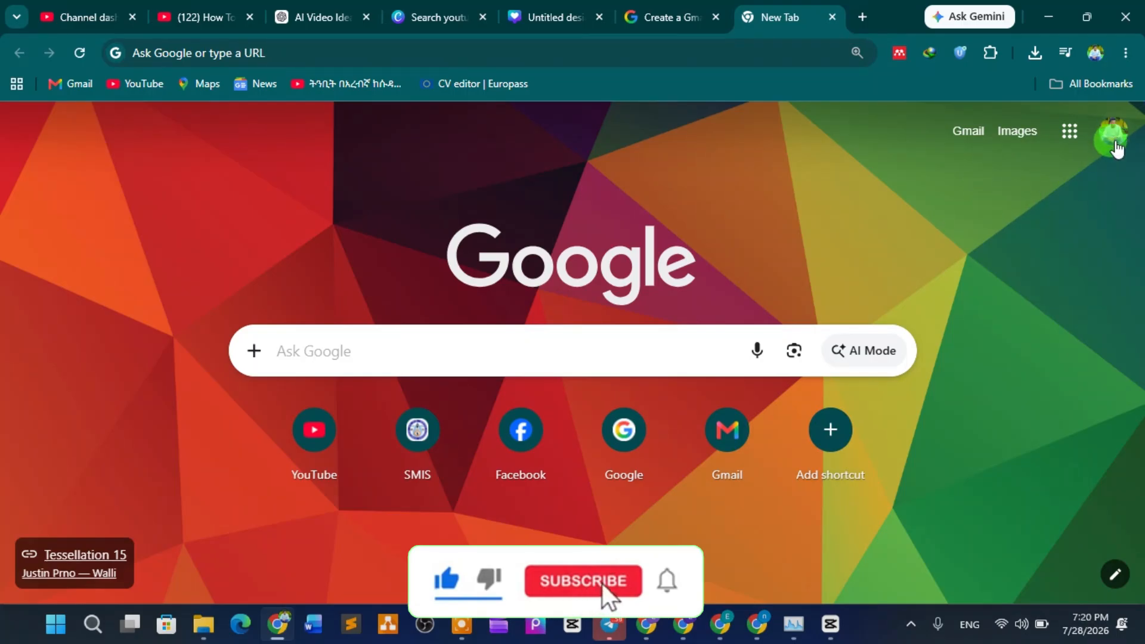
# Step: Start a new Google account from the avatar menu and enter the first and last name
pyautogui.click(1115, 147)
pyautogui.click(881, 456)
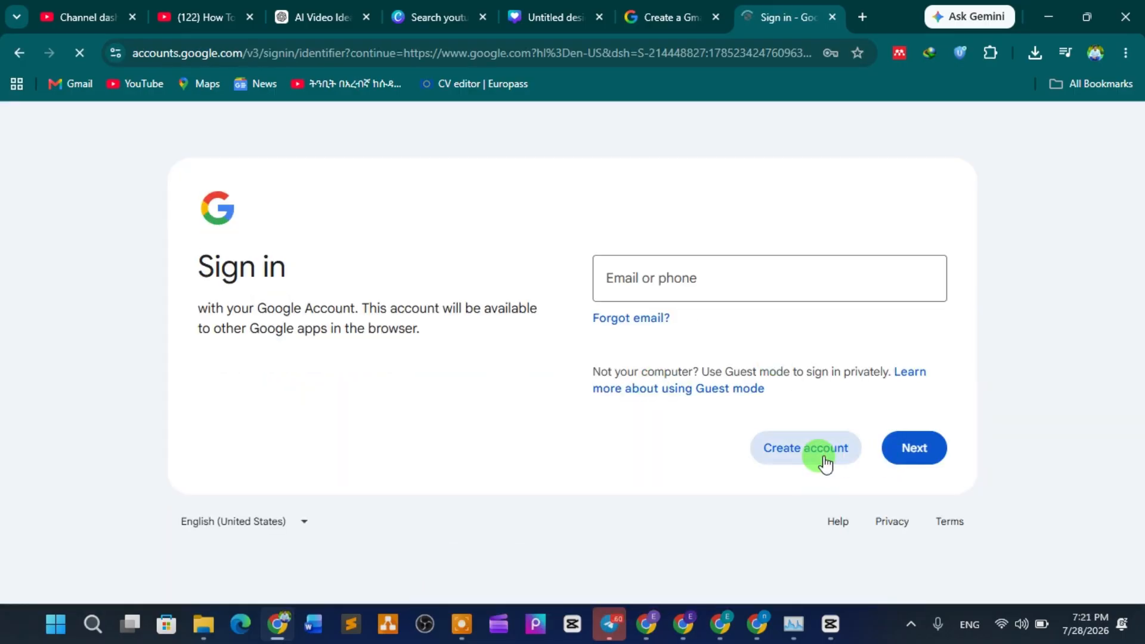
pyautogui.click(824, 457)
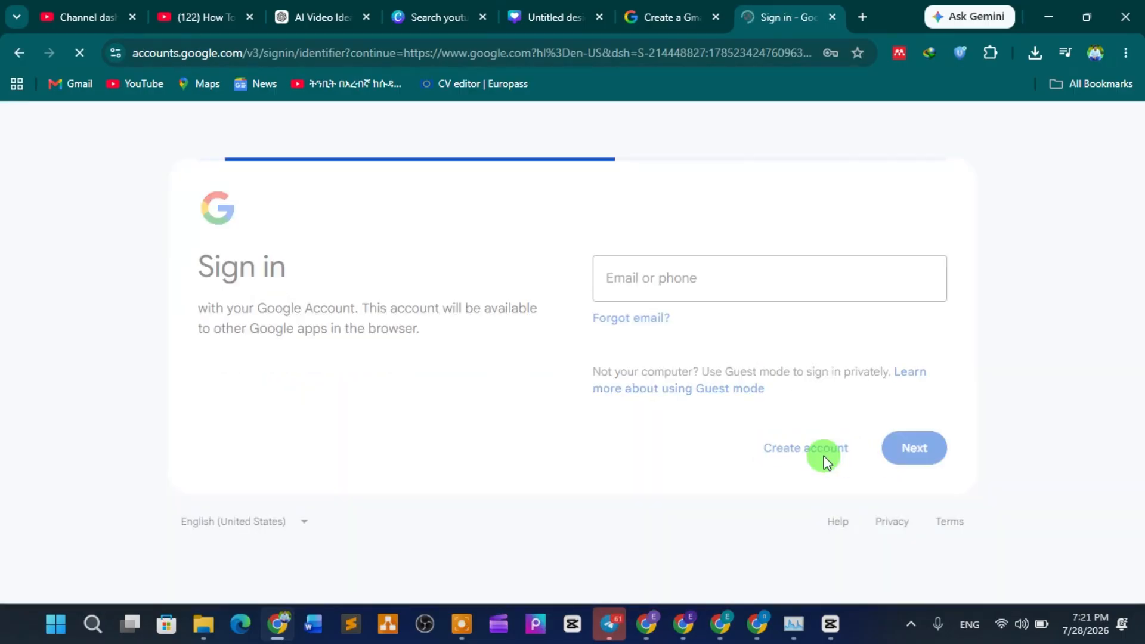
pyautogui.click(710, 286)
pyautogui.click(694, 332)
pyautogui.click(710, 353)
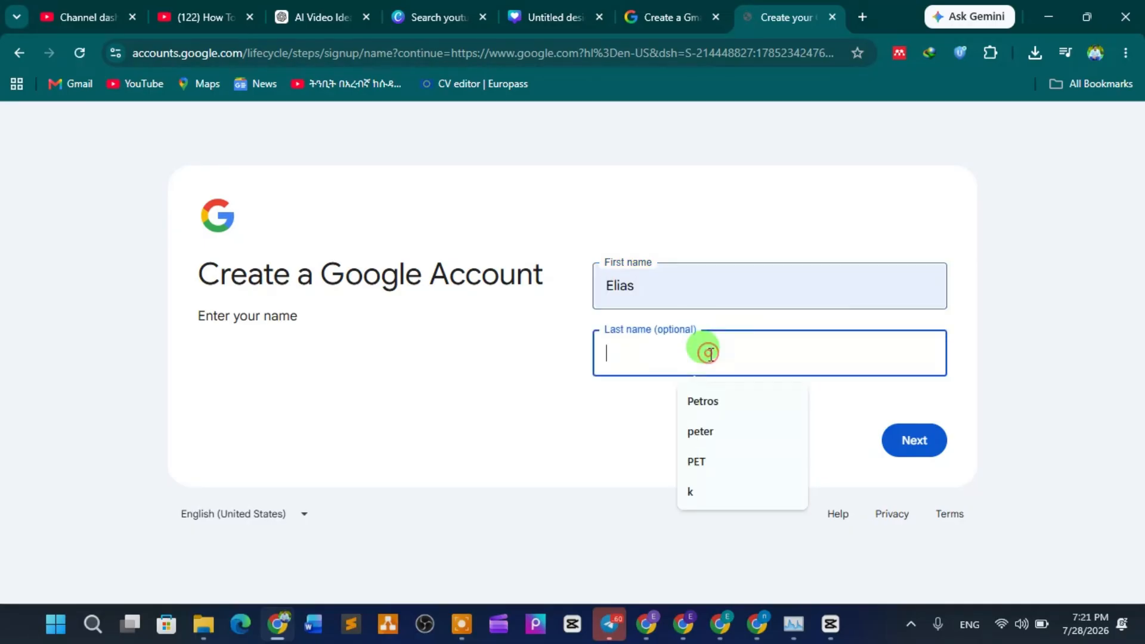
pyautogui.click(700, 431)
pyautogui.click(923, 437)
# Step: Enter the birthday as February 09, 1999 and the gender as Male
pyautogui.click(644, 279)
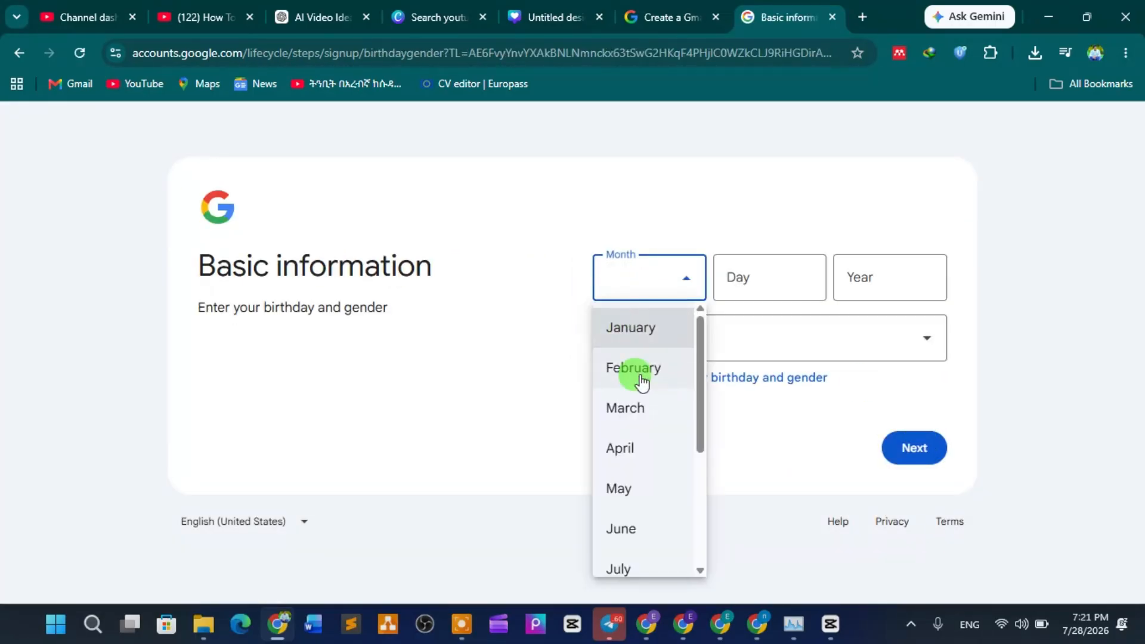
pyautogui.click(642, 381)
pyautogui.click(788, 268)
pyautogui.write('09')
pyautogui.click(878, 273)
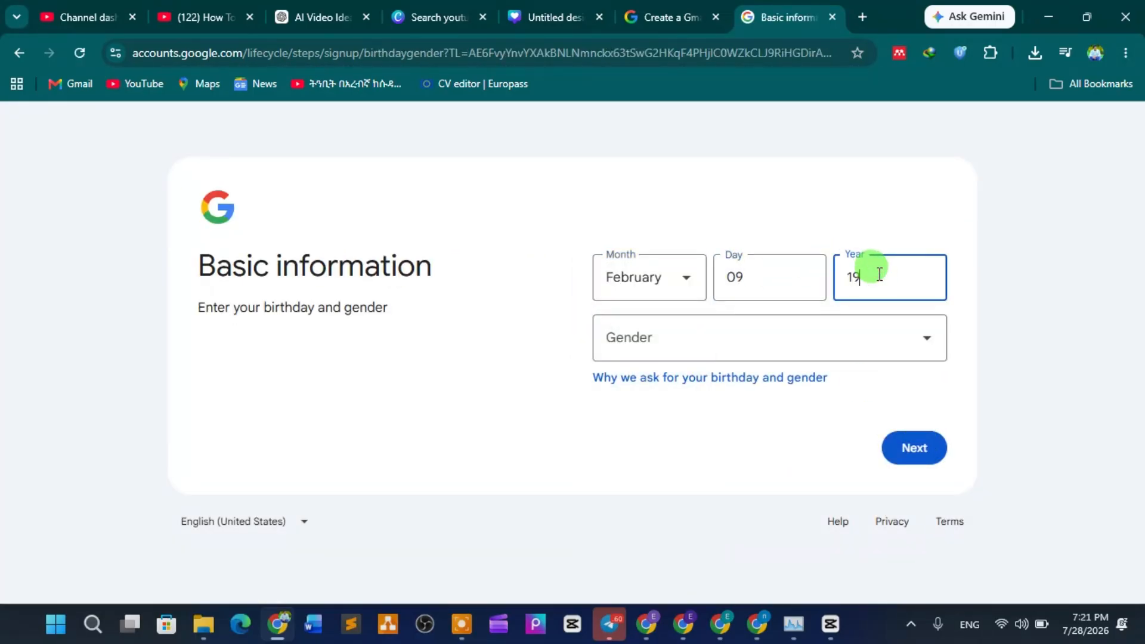
pyautogui.write('1999')
pyautogui.click(787, 339)
pyautogui.click(650, 434)
pyautogui.click(914, 450)
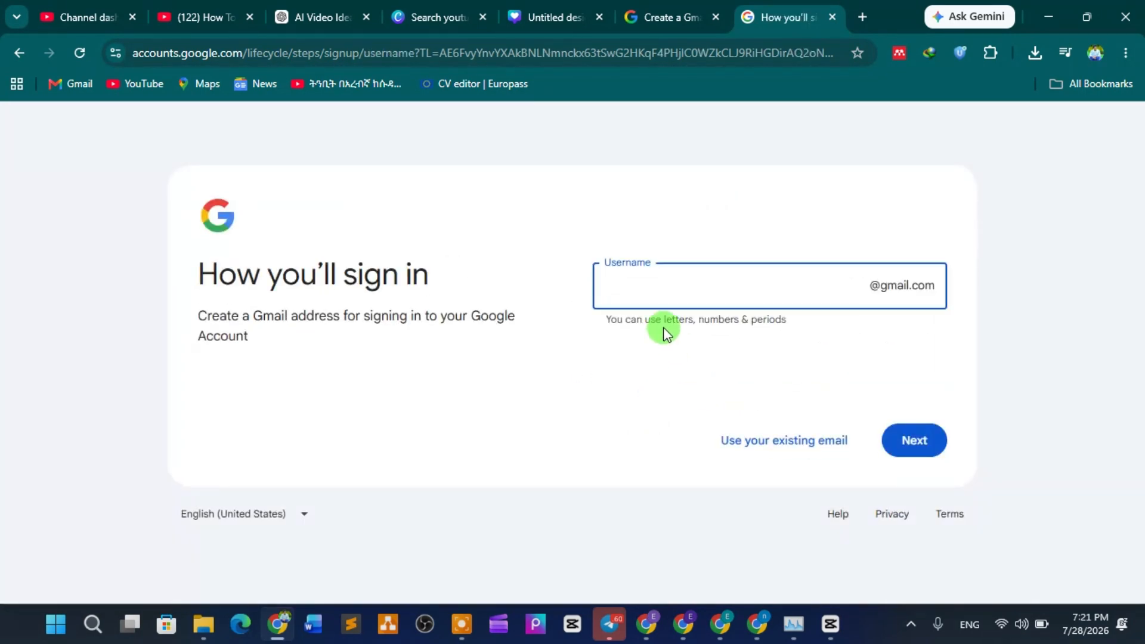
# Step: Choose a Gmail username, then type the account password and confirm it
pyautogui.click(915, 451)
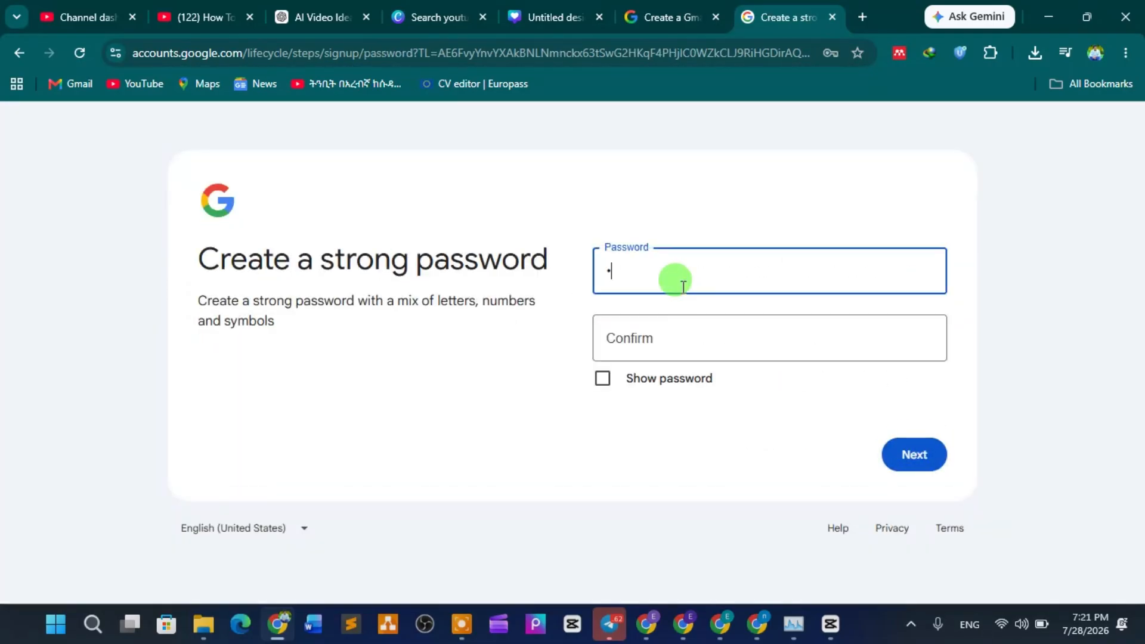
pyautogui.write('••')
pyautogui.click(662, 345)
pyautogui.write('••••')
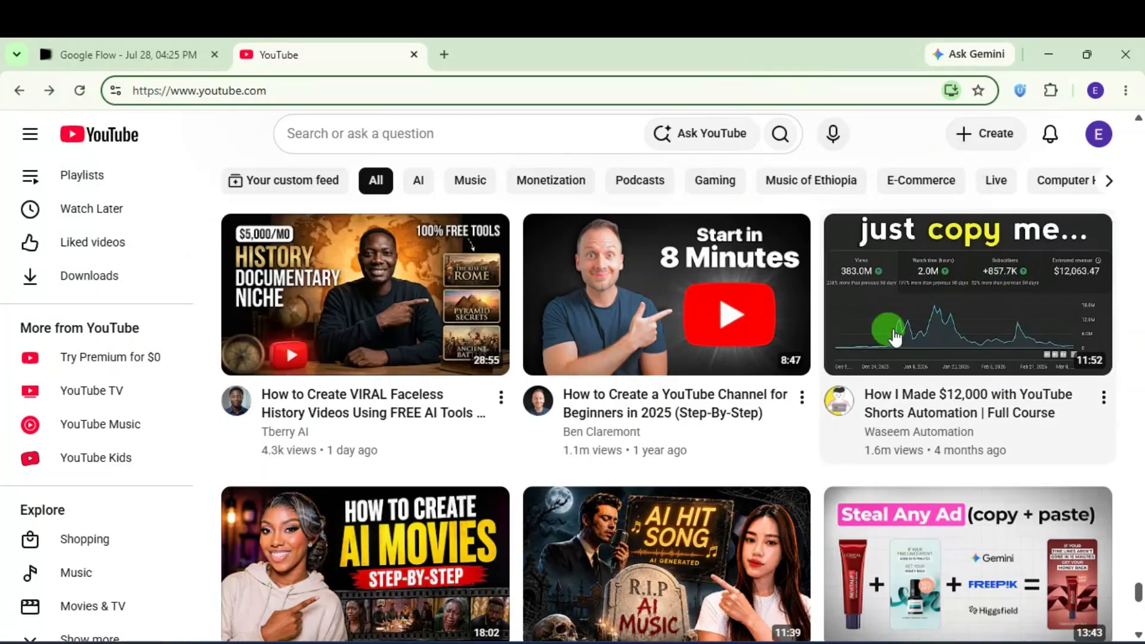
# Step: Open YouTube Settings from the account menu and start creating a channel
pyautogui.click(1096, 136)
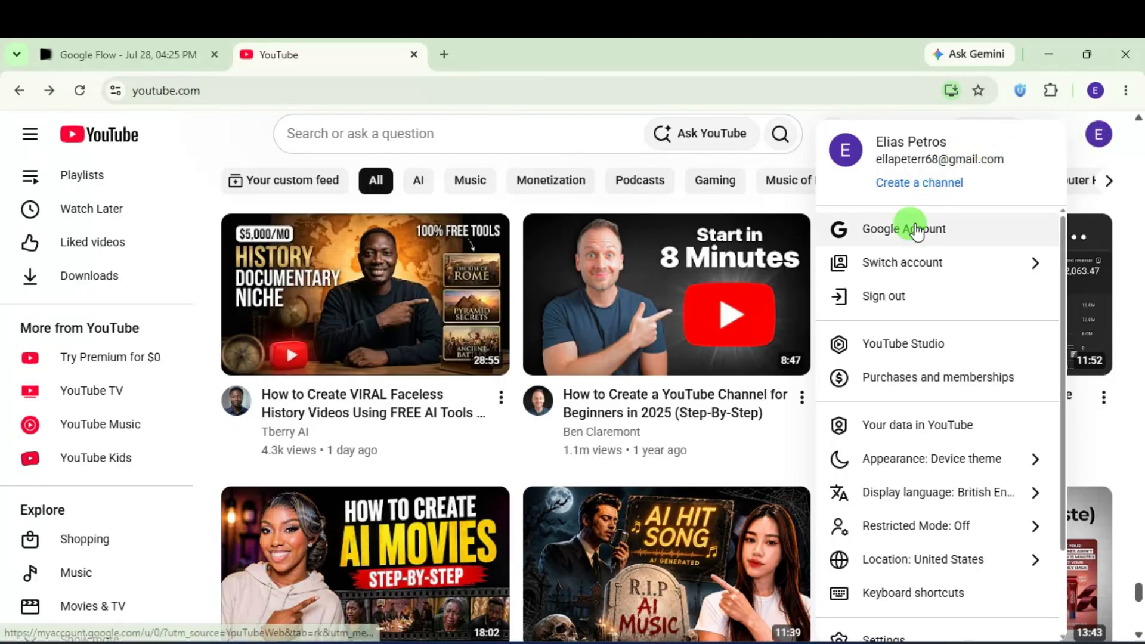
pyautogui.scroll(-1, 909, 462)
pyautogui.scroll(-1, 906, 477)
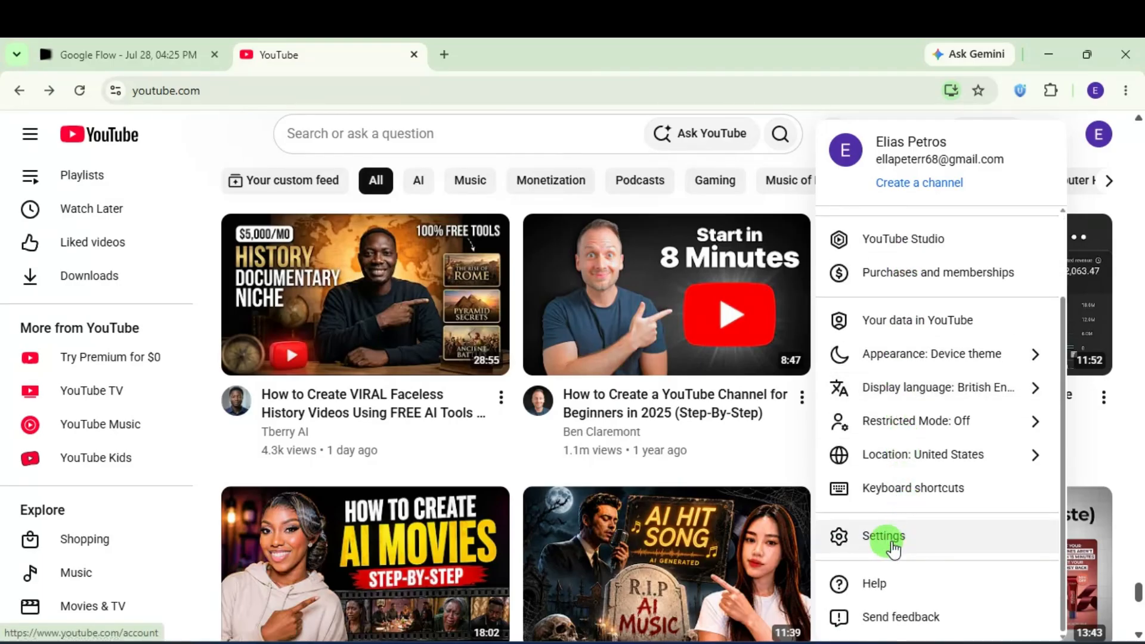
pyautogui.click(928, 535)
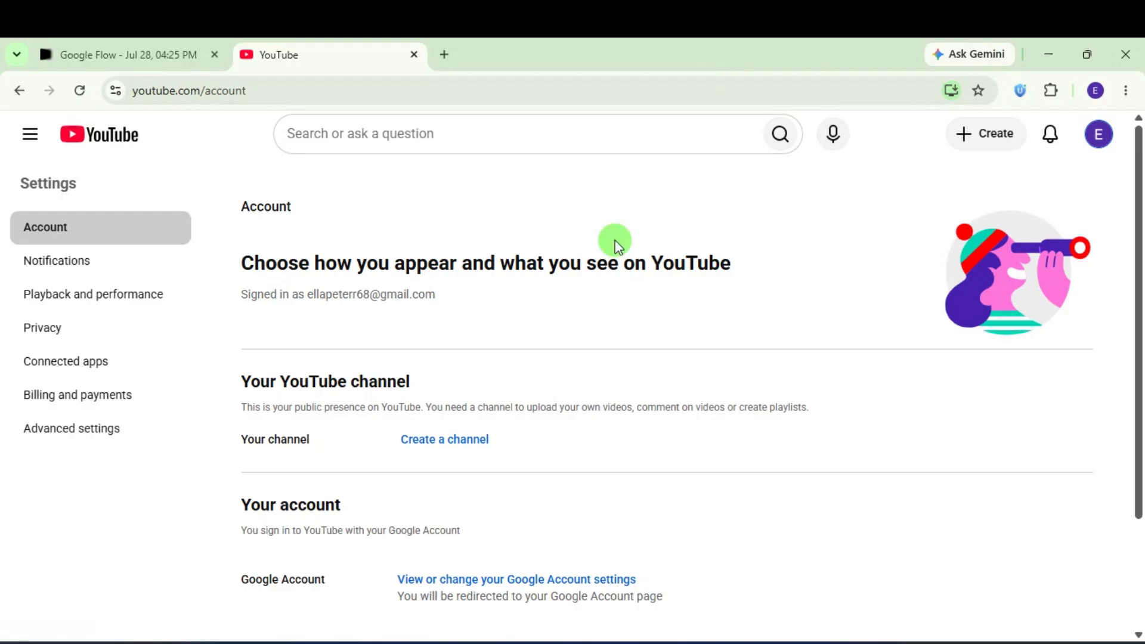
pyautogui.scroll(-2, 611, 385)
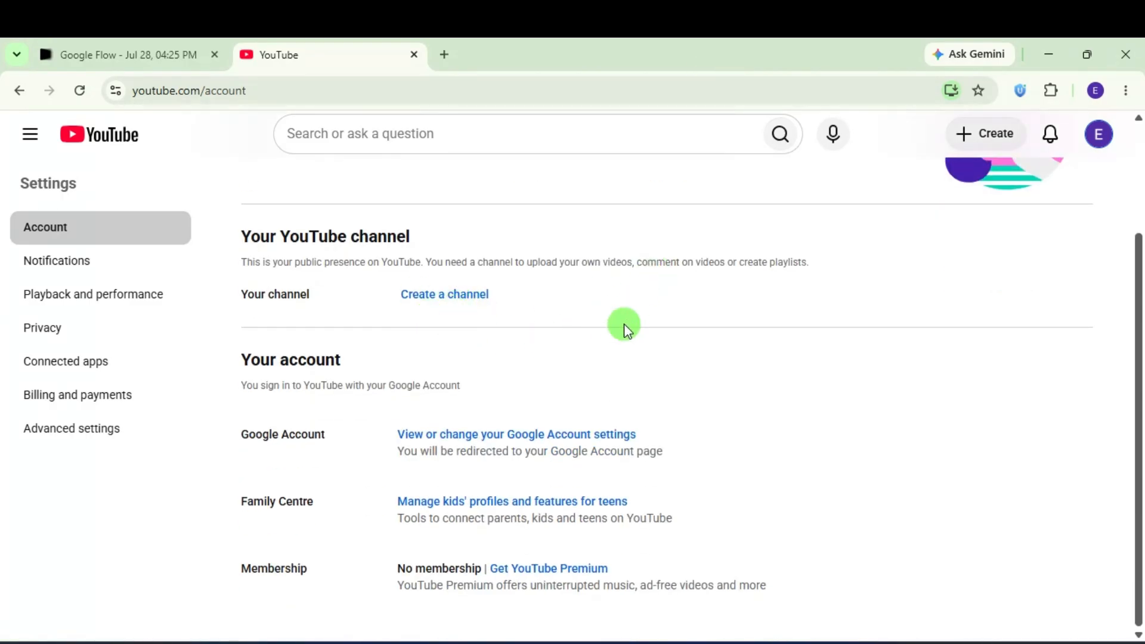
pyautogui.scroll(2, 623, 324)
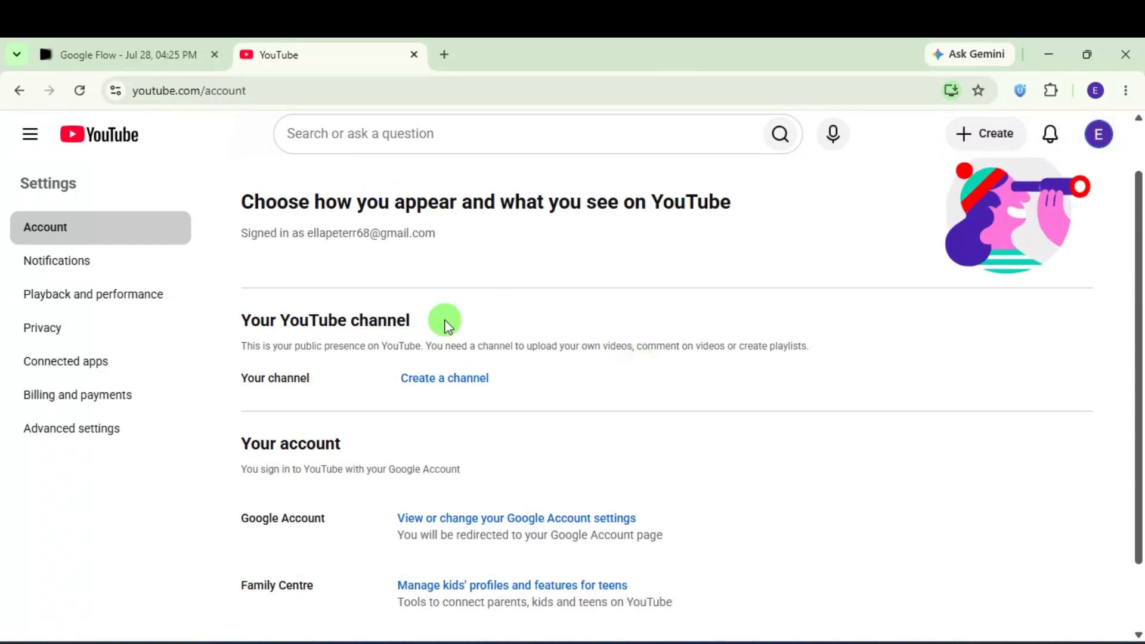
pyautogui.click(441, 374)
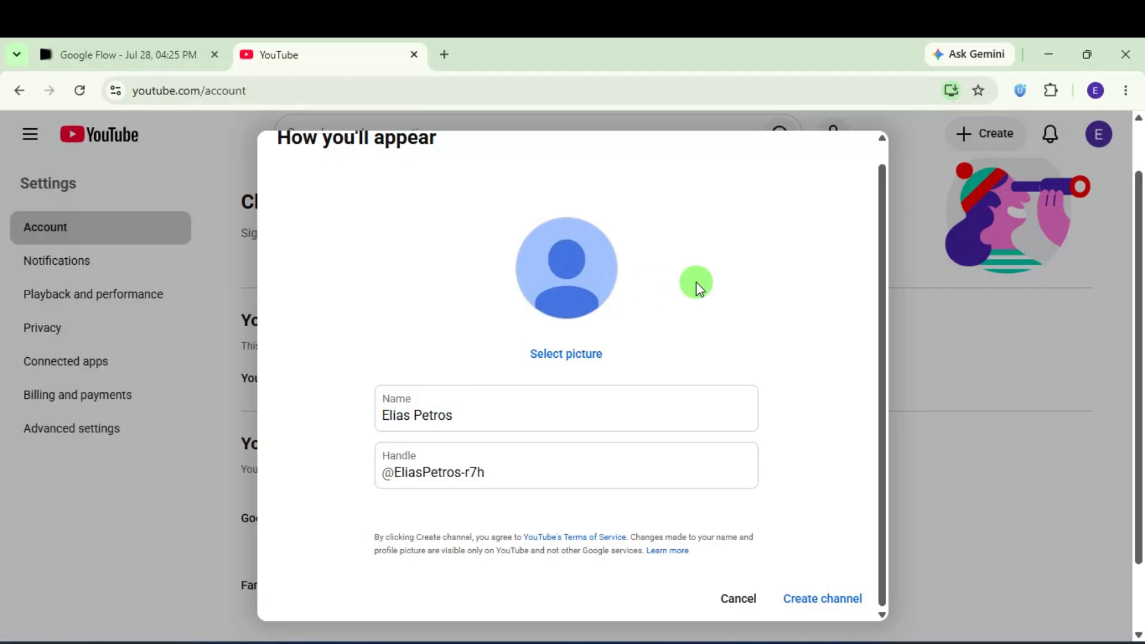
# Step: Review the prefilled channel name, then select the auto-generated handle text
pyautogui.click(460, 410)
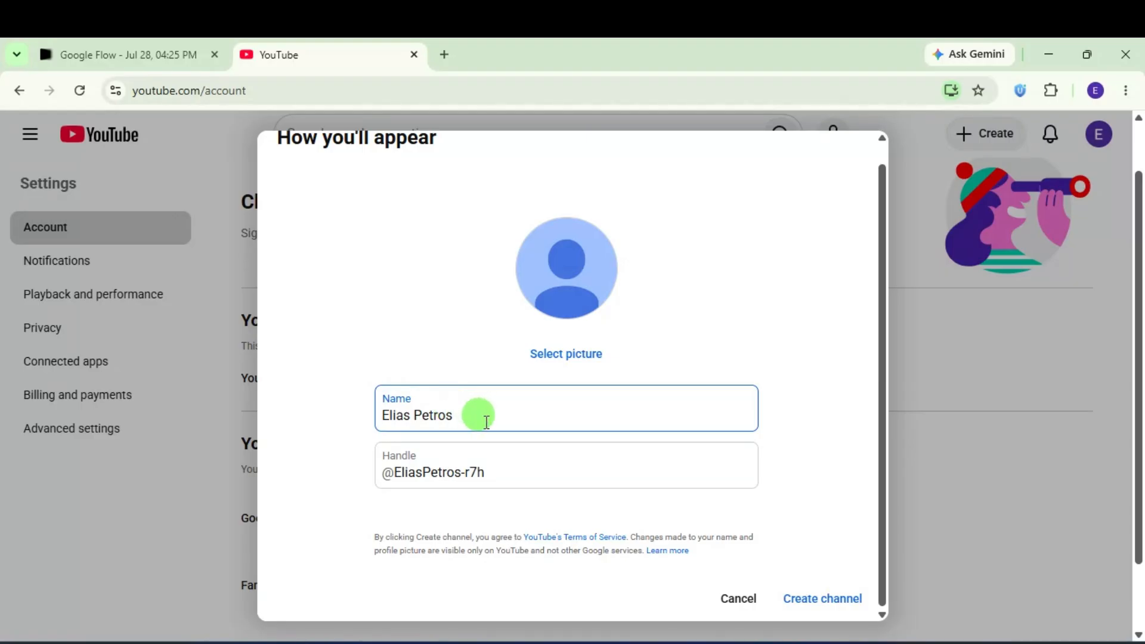
pyautogui.moveTo(487, 420); pyautogui.dragTo(375, 414)
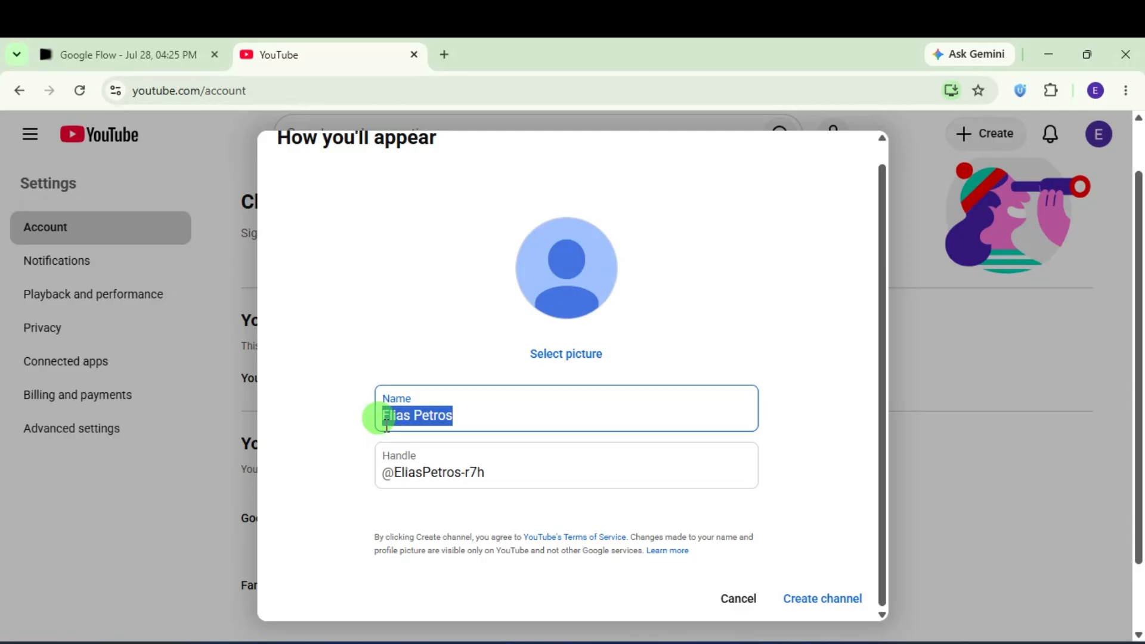
pyautogui.click(423, 417)
pyautogui.doubleClick(450, 416)
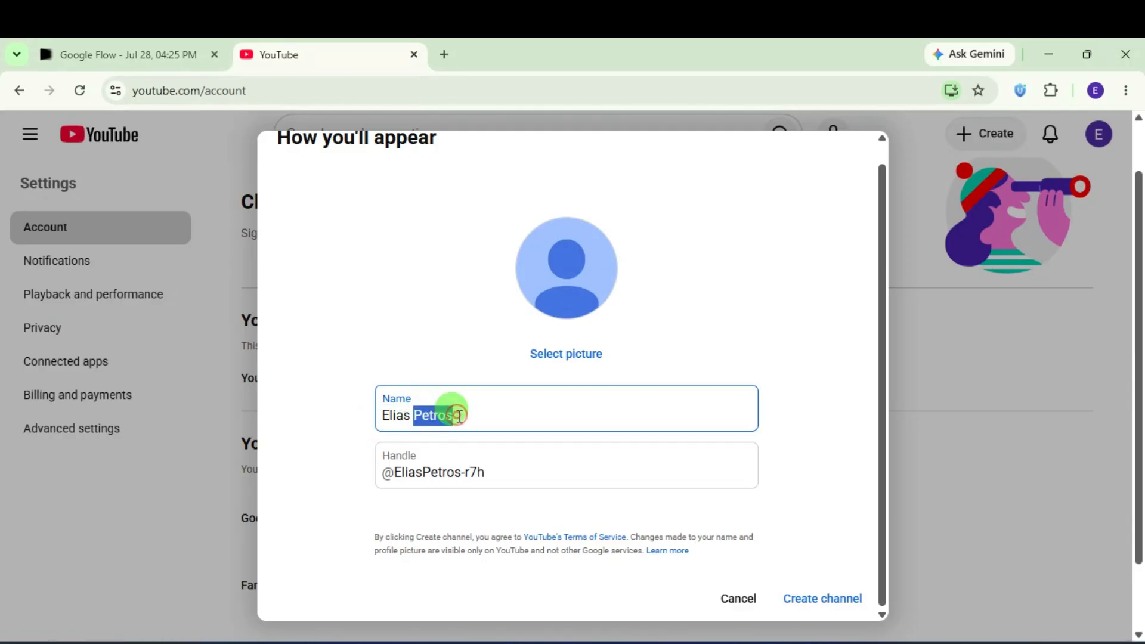
pyautogui.click(492, 414)
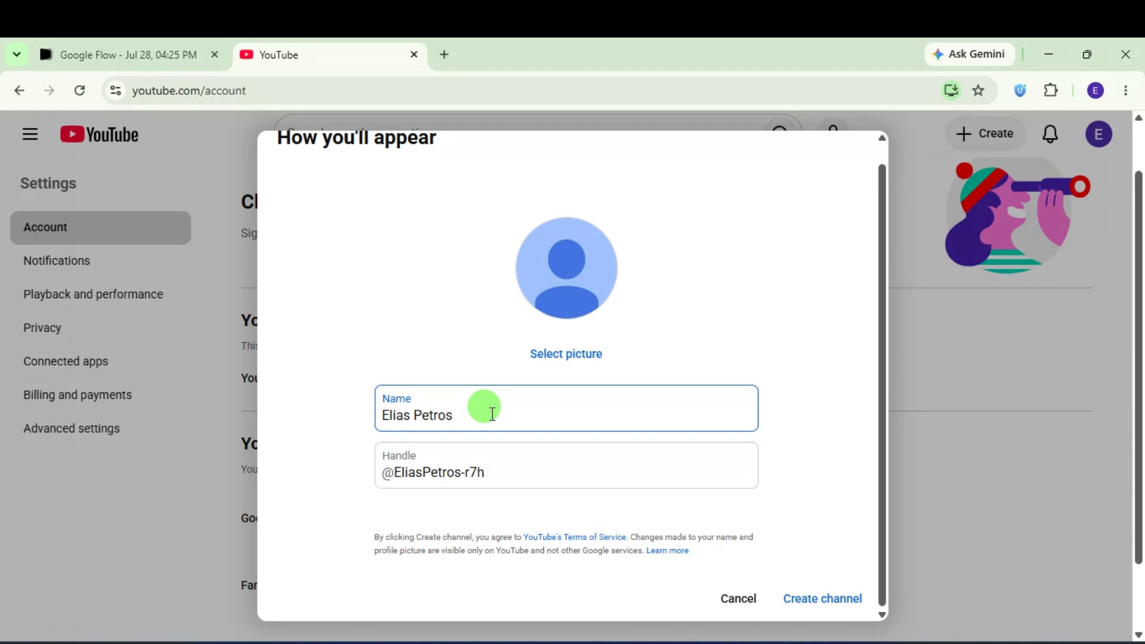
pyautogui.click(497, 476)
pyautogui.moveTo(498, 476); pyautogui.dragTo(404, 473)
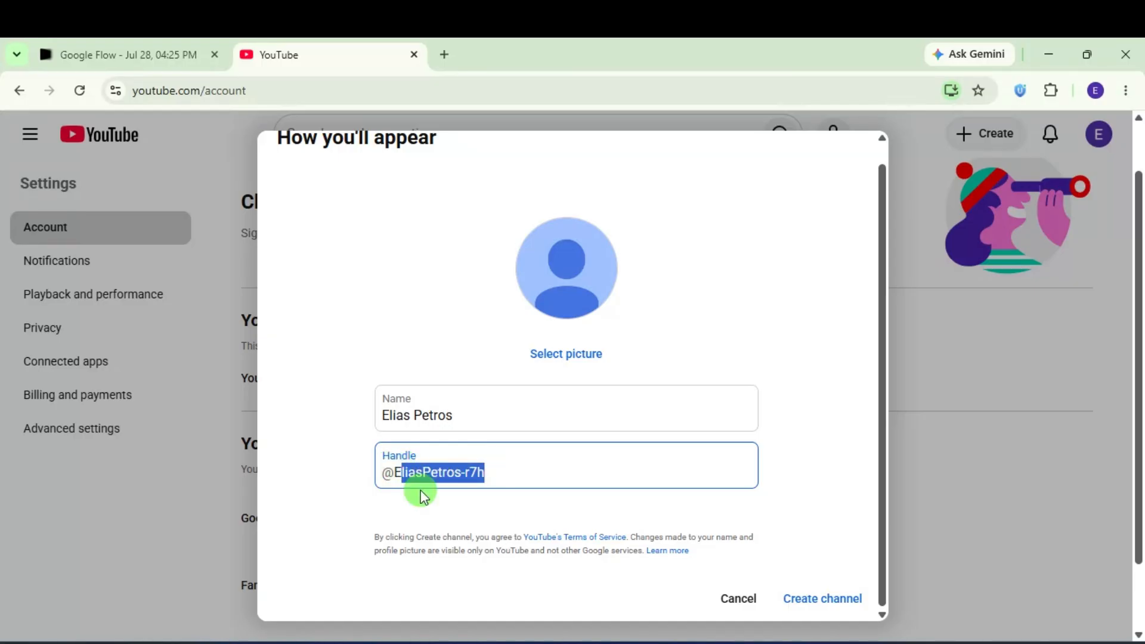
# Step: Replace the suggested handle with a custom handle and create the channel
pyautogui.press('BackSpace')
pyautogui.press('BackSpace')
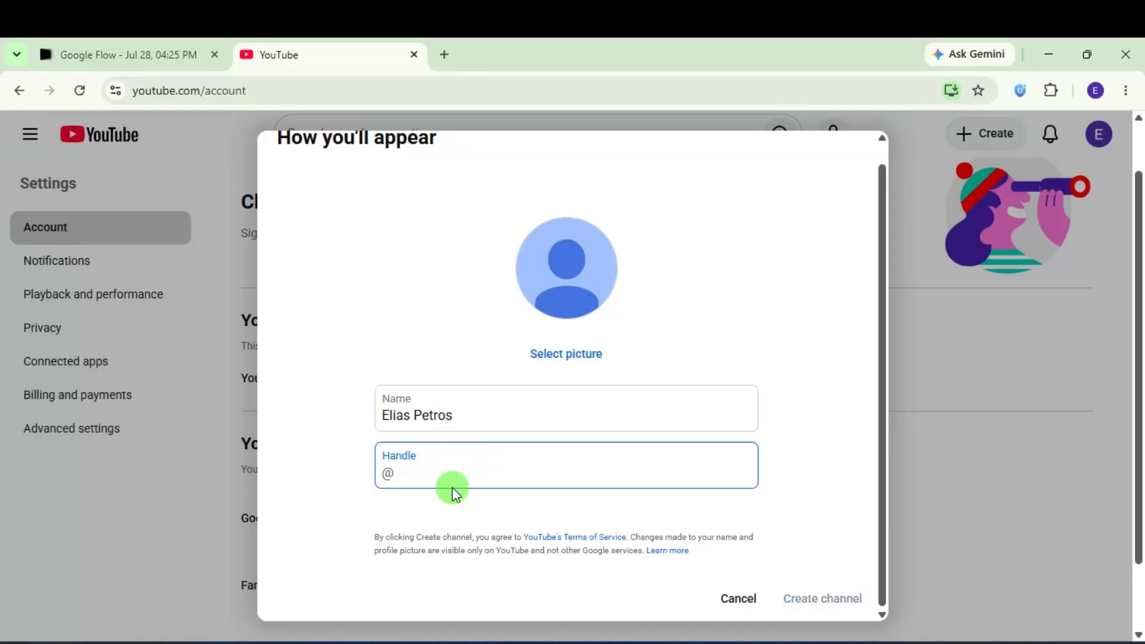
pyautogui.write('elsuna-64')
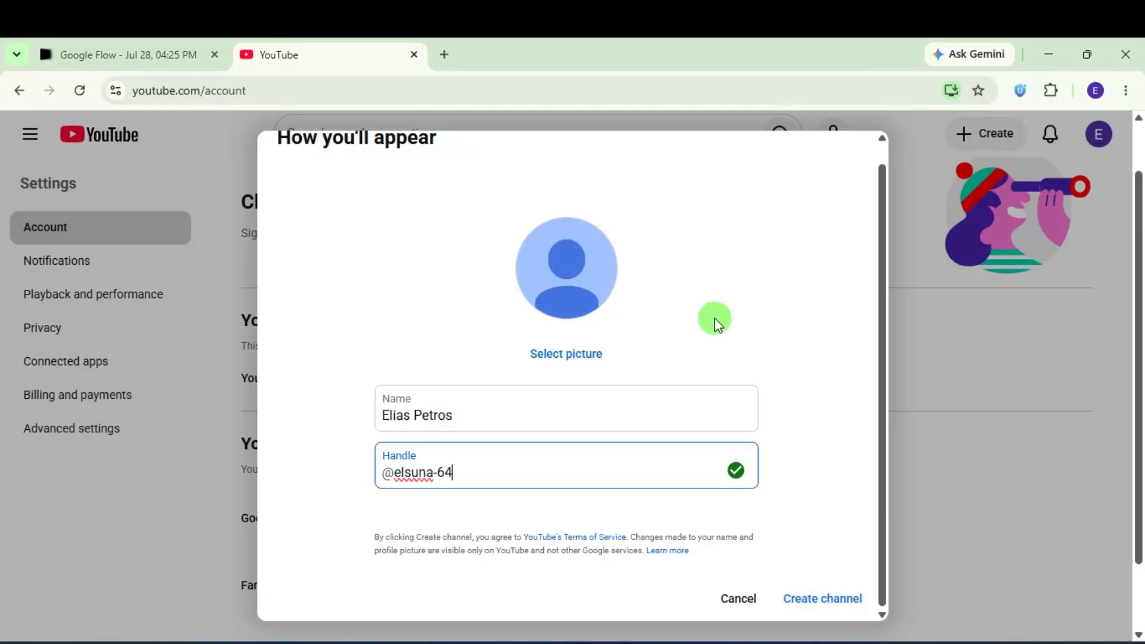
pyautogui.click(825, 598)
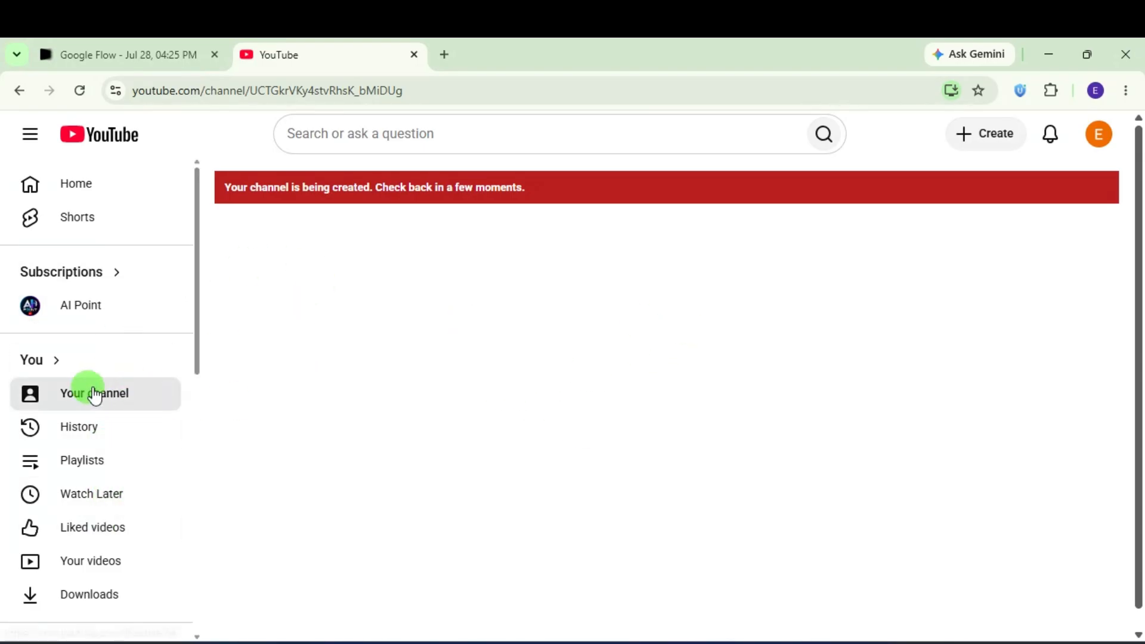
# Step: Open YouTube Studio for the new channel from the account menu
pyautogui.scroll(-3, 93, 393)
pyautogui.scroll(2, 92, 393)
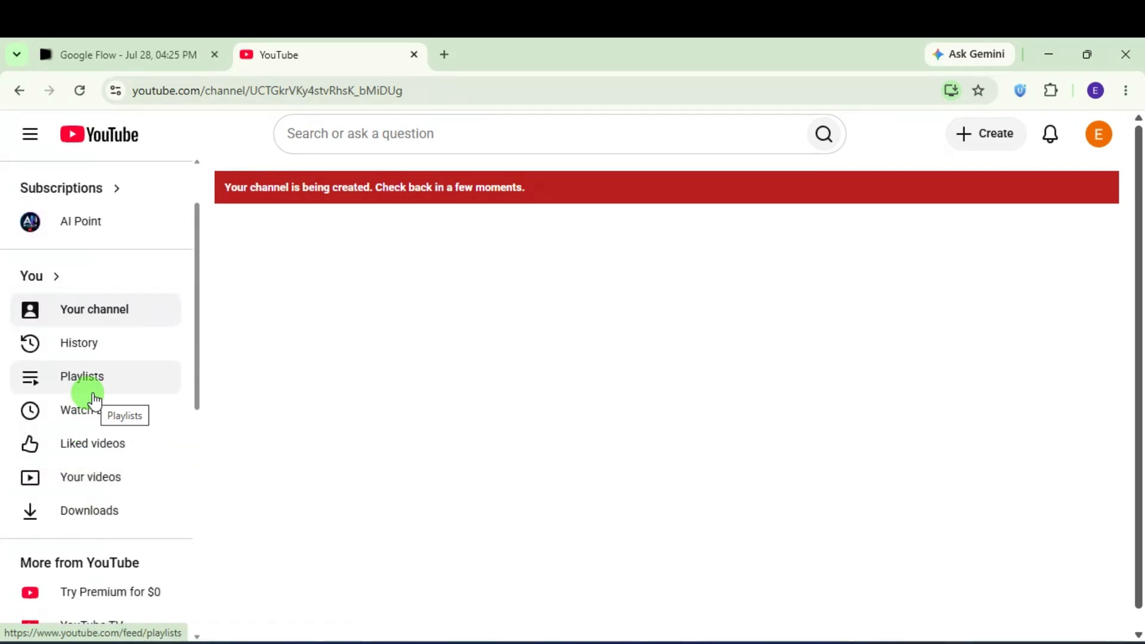
pyautogui.click(1099, 137)
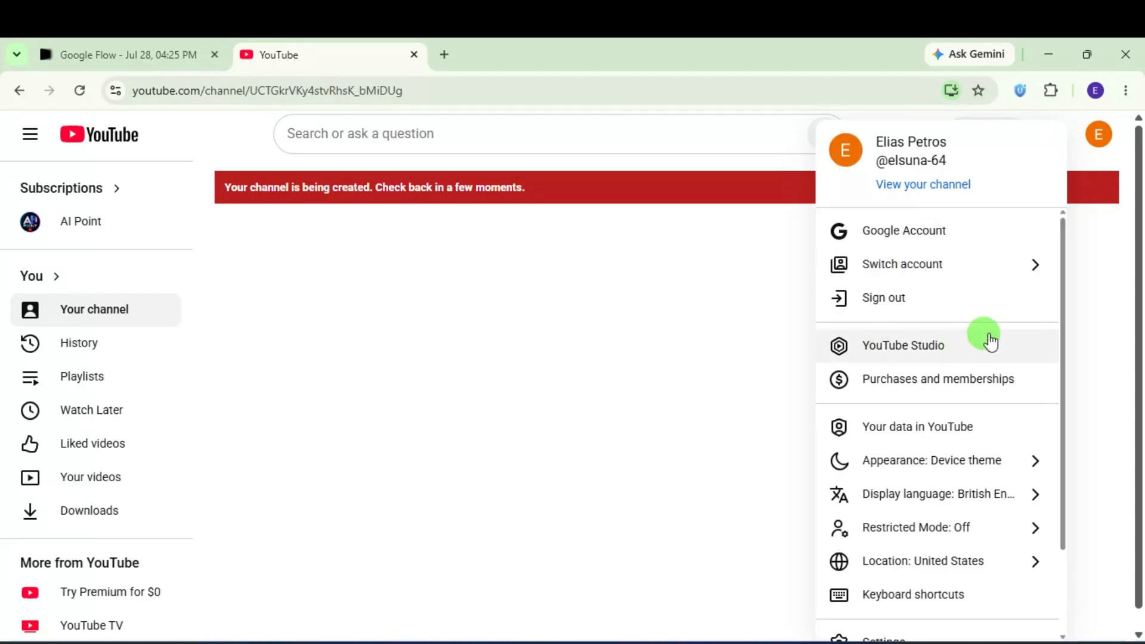
pyautogui.click(938, 349)
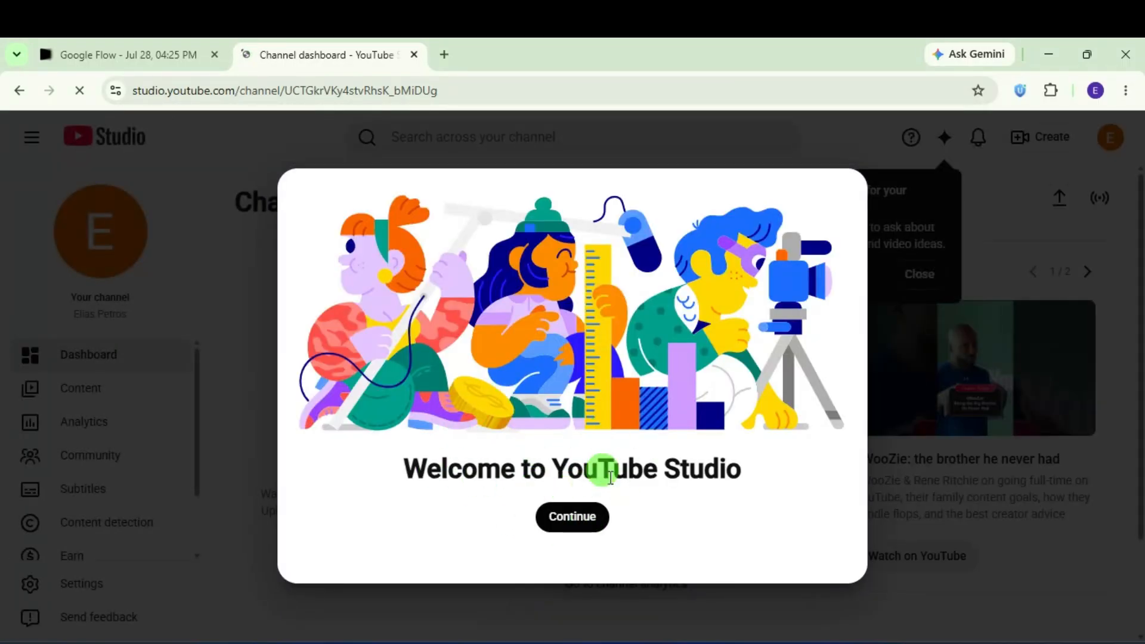
# Step: Dismiss the welcome message, pass identity verification via Customisation, and return to the dashboard
pyautogui.click(575, 516)
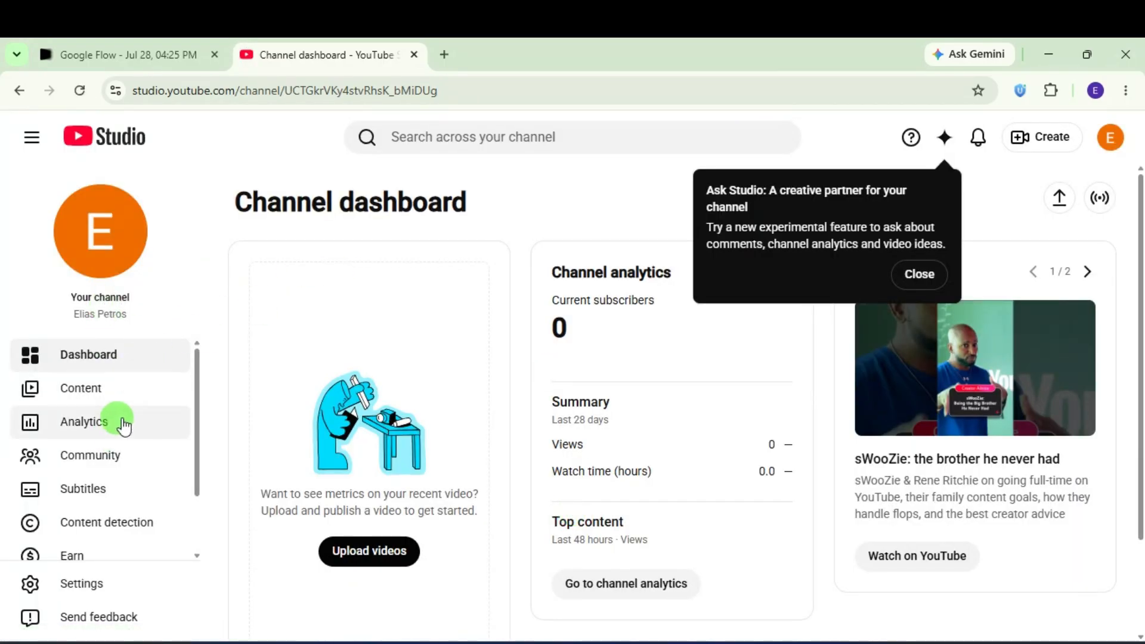
pyautogui.scroll(-2, 112, 429)
pyautogui.click(100, 514)
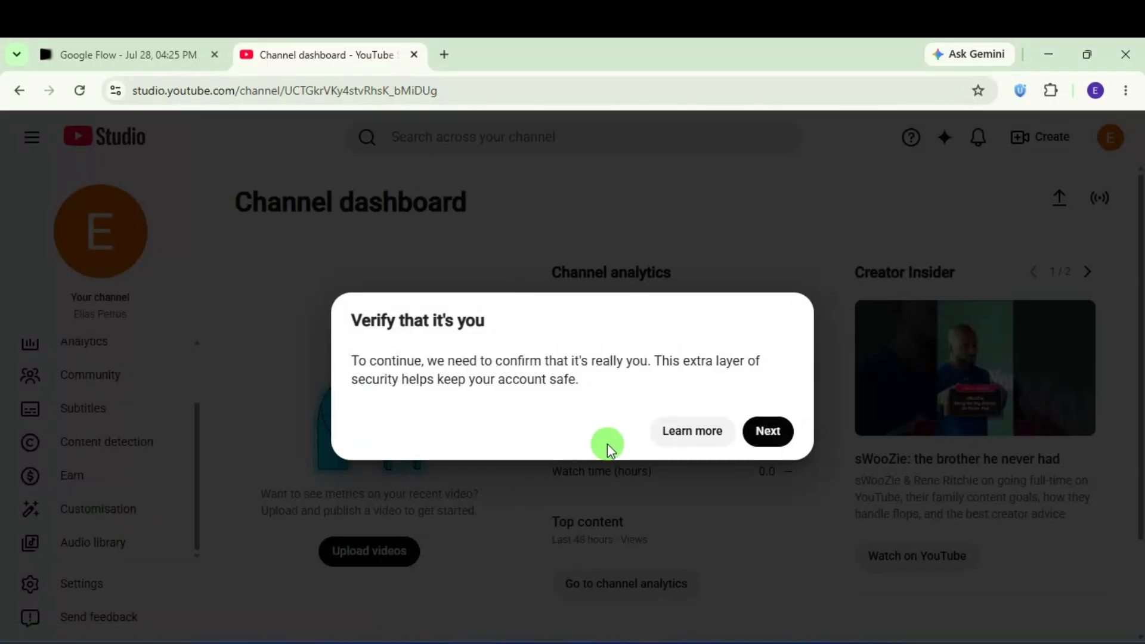
pyautogui.click(766, 429)
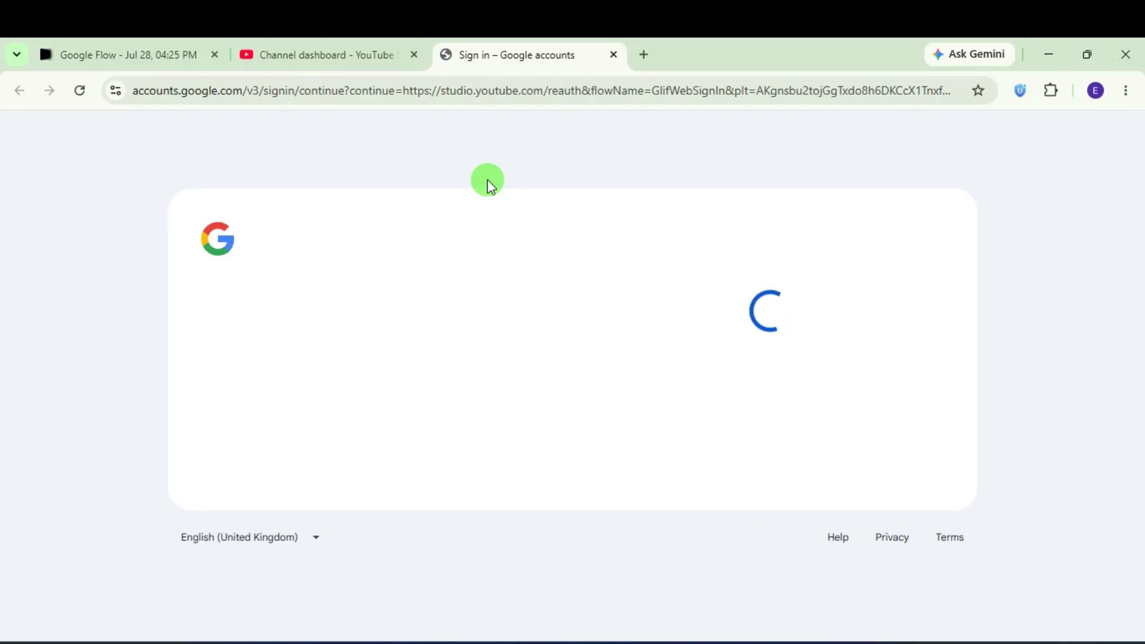
pyautogui.click(418, 63)
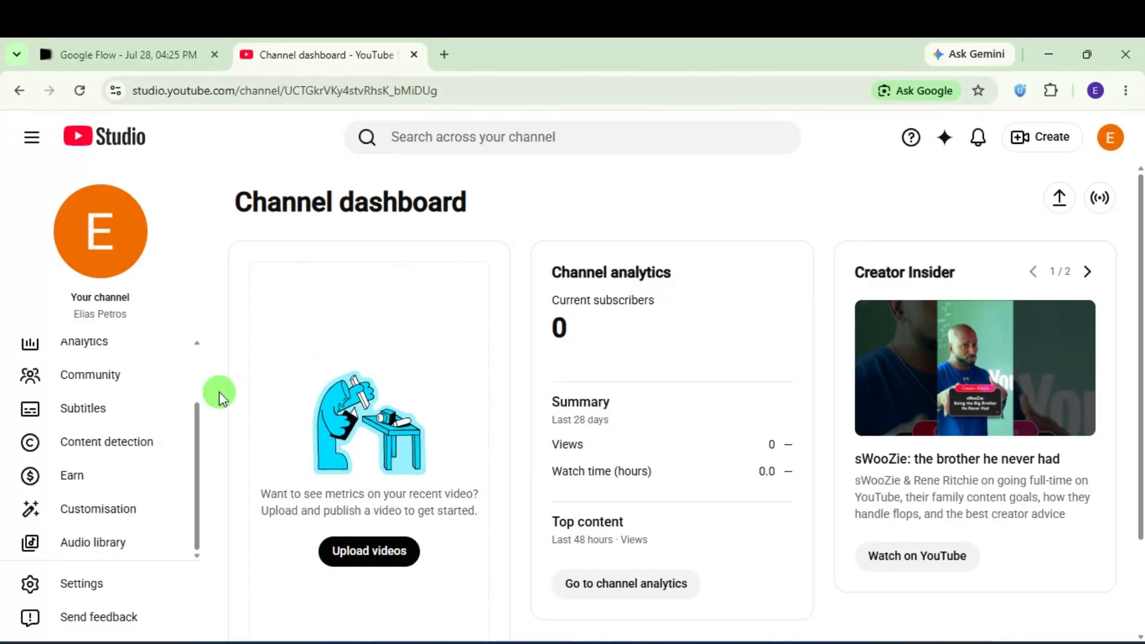
# Step: Look over the Channel customisation page, then bring the ChatGPT Tech Tips logo chat forward
pyautogui.click(100, 511)
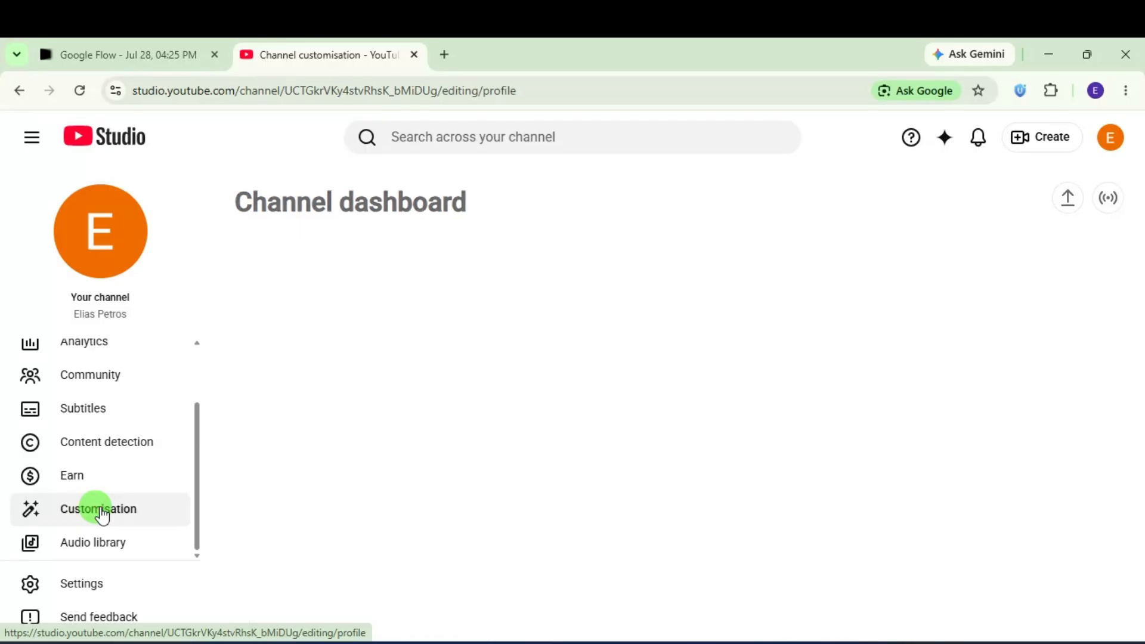
pyautogui.scroll(-3, 718, 396)
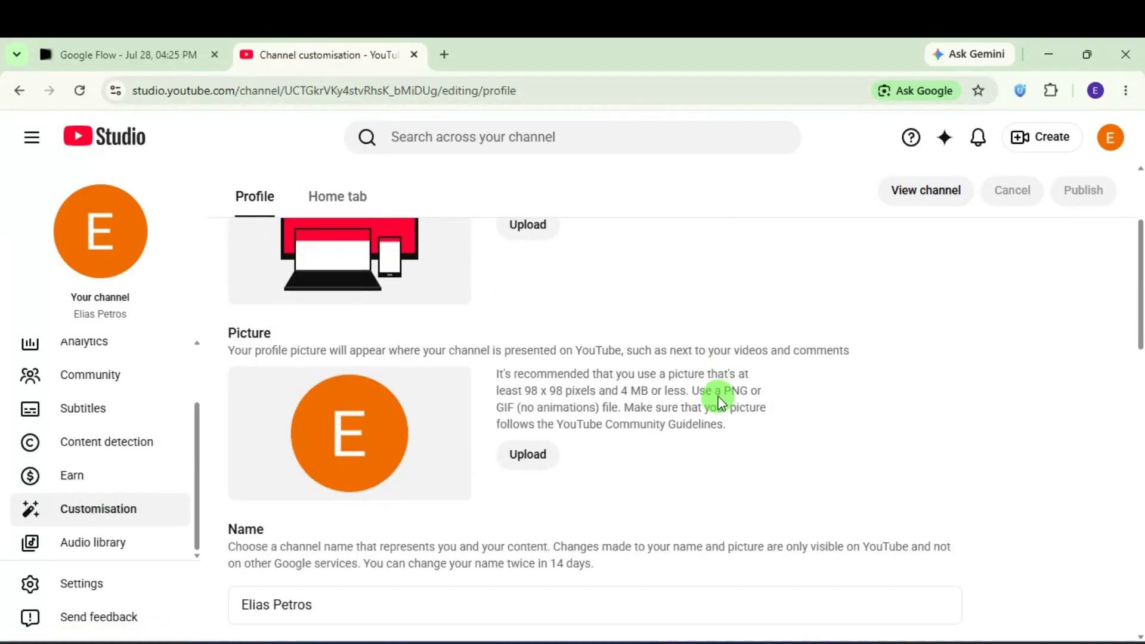
pyautogui.scroll(1, 719, 396)
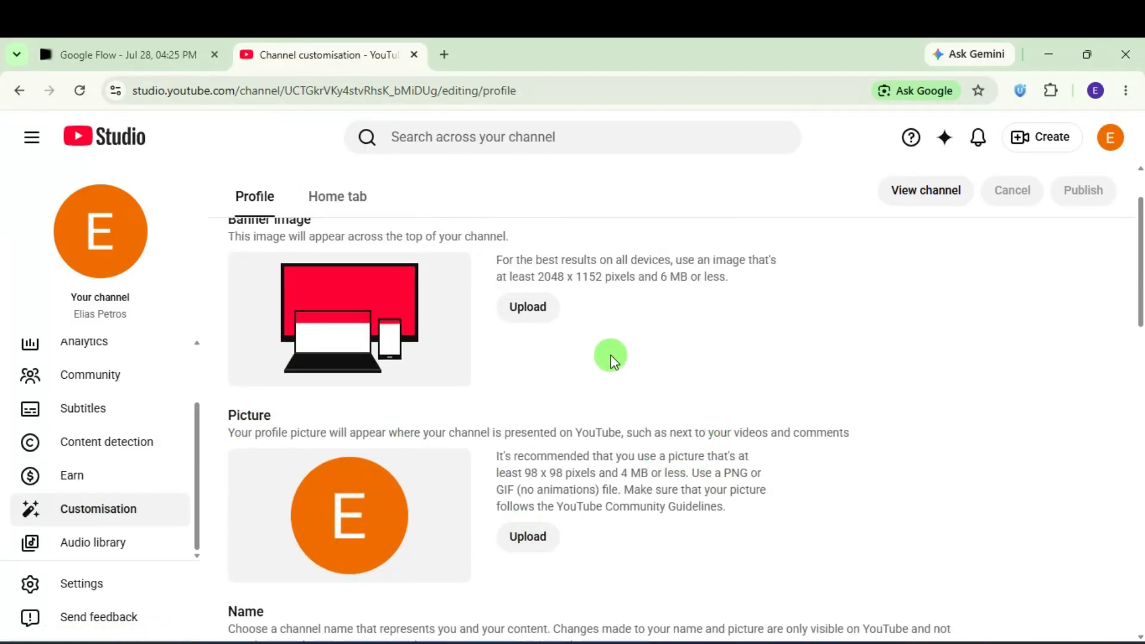
pyautogui.scroll(2, 620, 363)
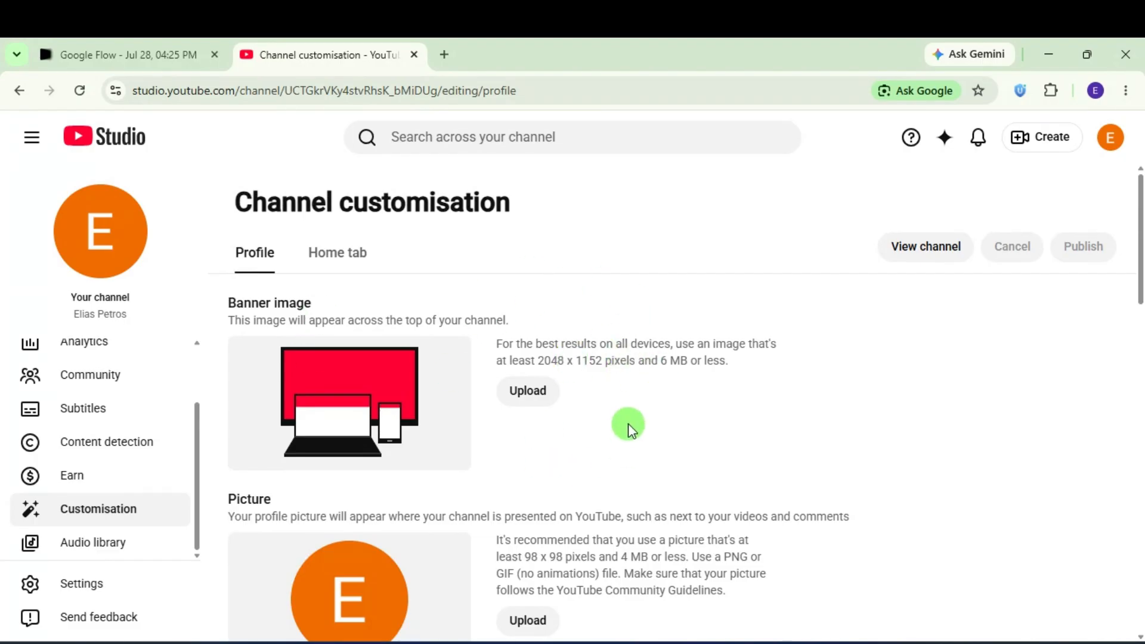
pyautogui.scroll(-3, 628, 423)
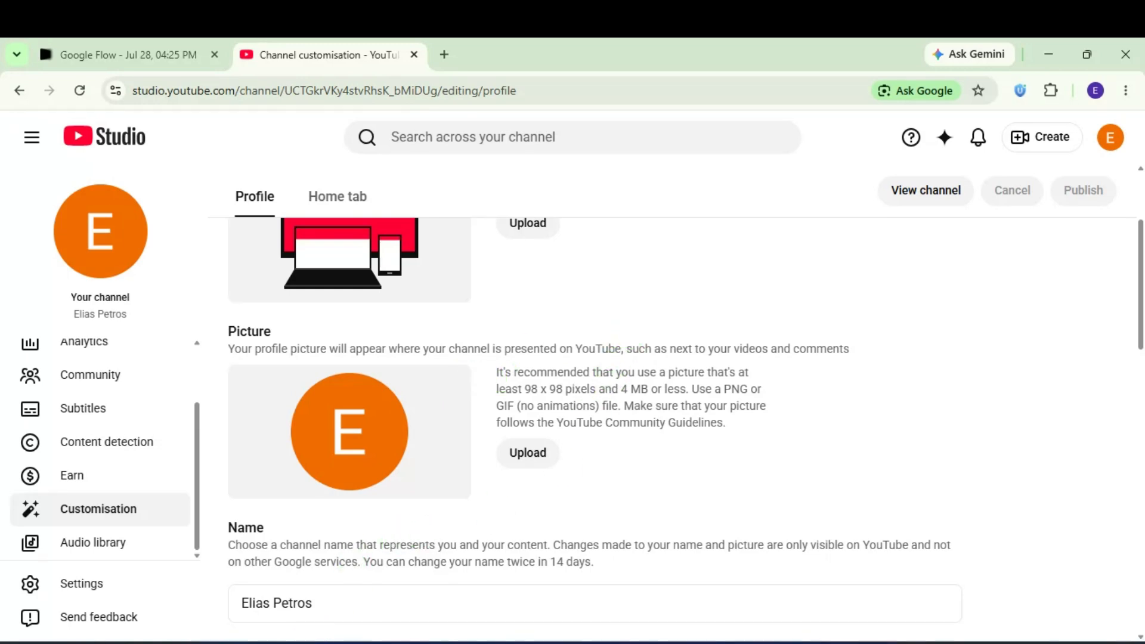
pyautogui.click(324, 643)
pyautogui.scroll(1, 447, 370)
# Step: Ask ChatGPT to generate a Tech Tips profile picture
pyautogui.scroll(-1, 446, 370)
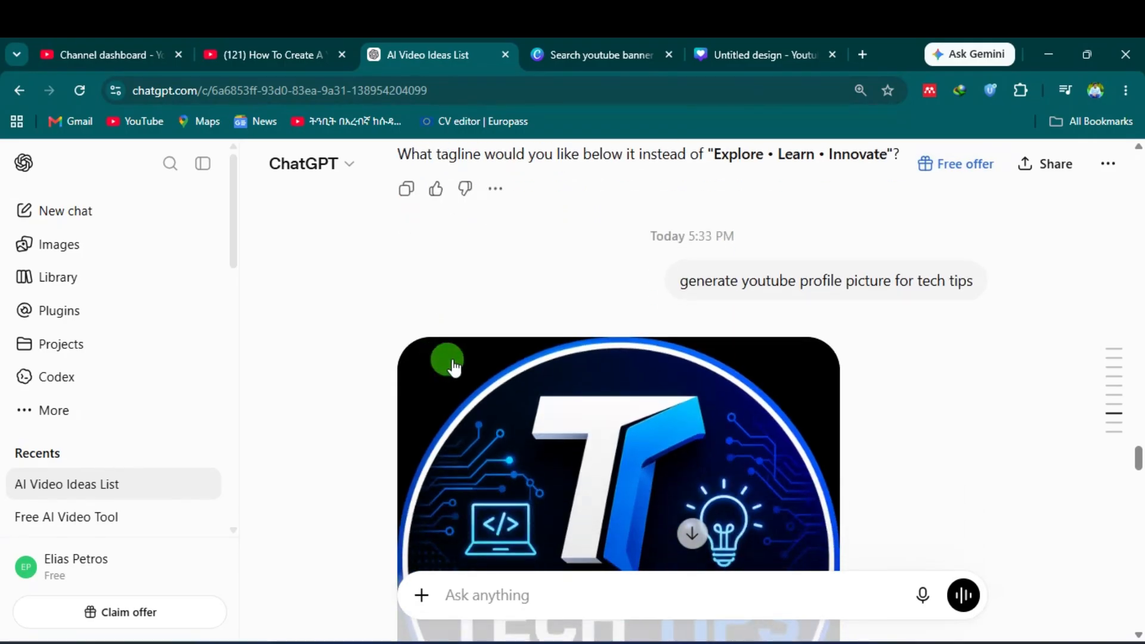
pyautogui.scroll(-10, 549, 583)
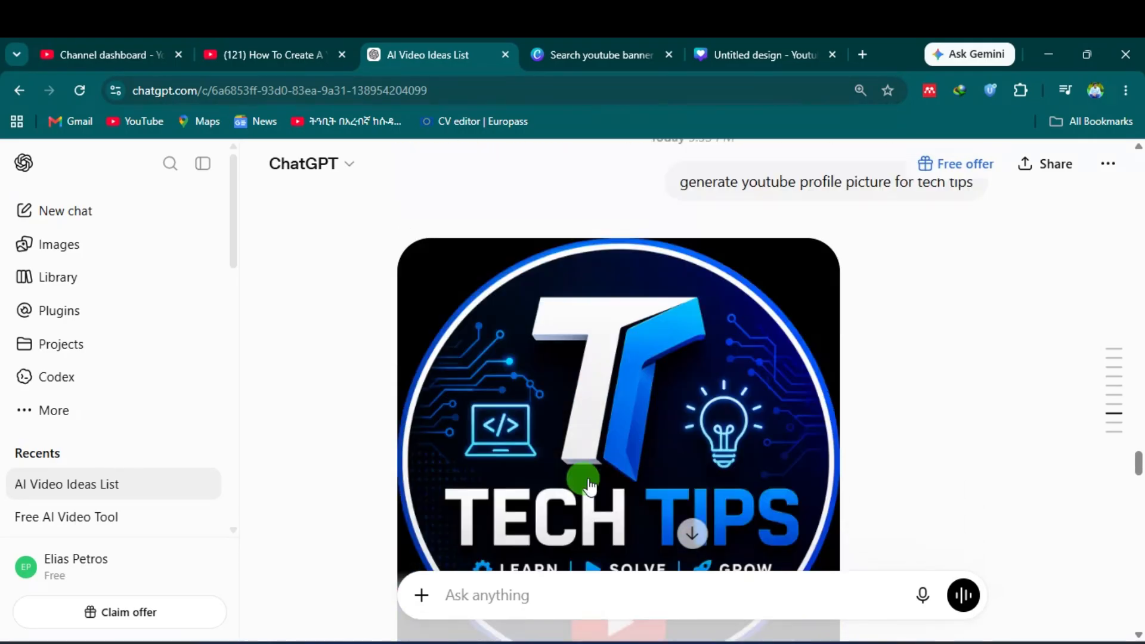
pyautogui.click(527, 596)
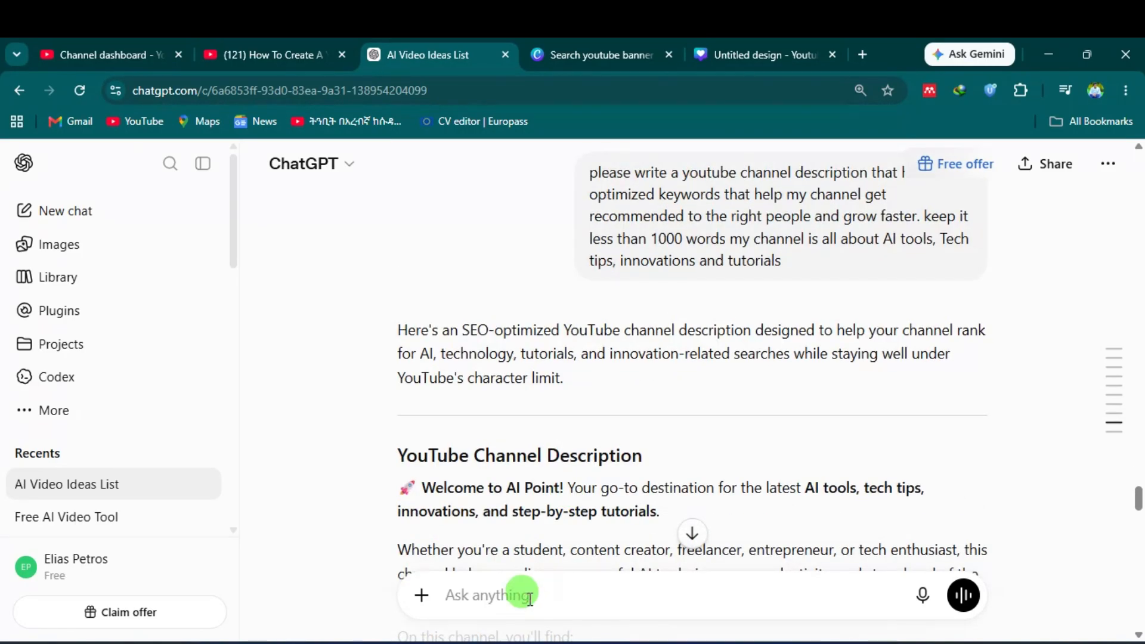
pyautogui.write('ge')
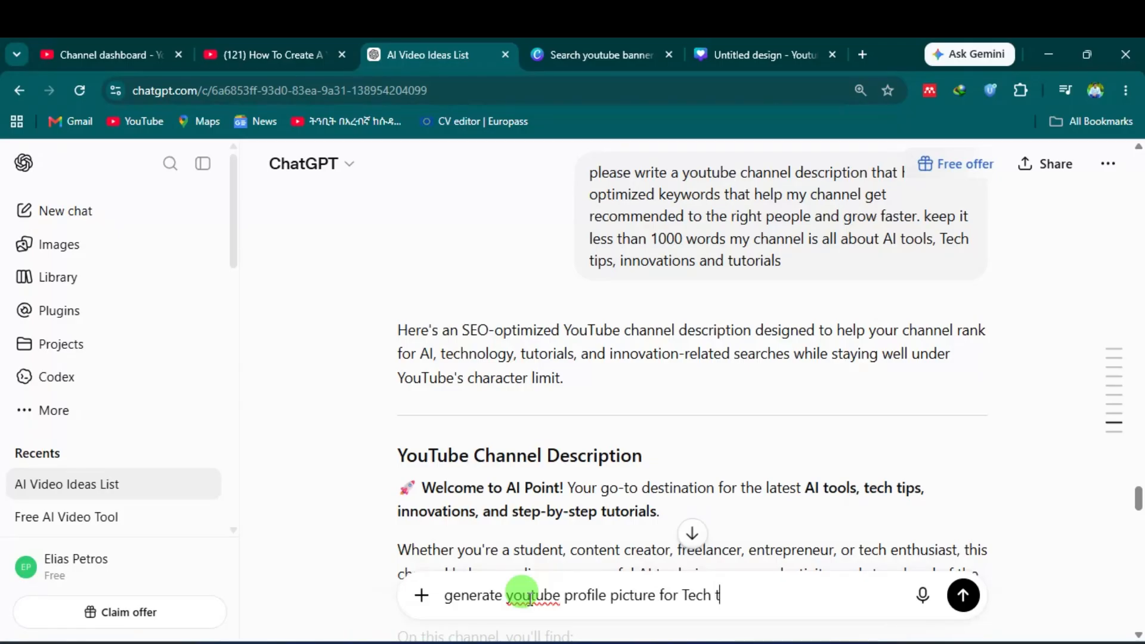
pyautogui.press('Return')
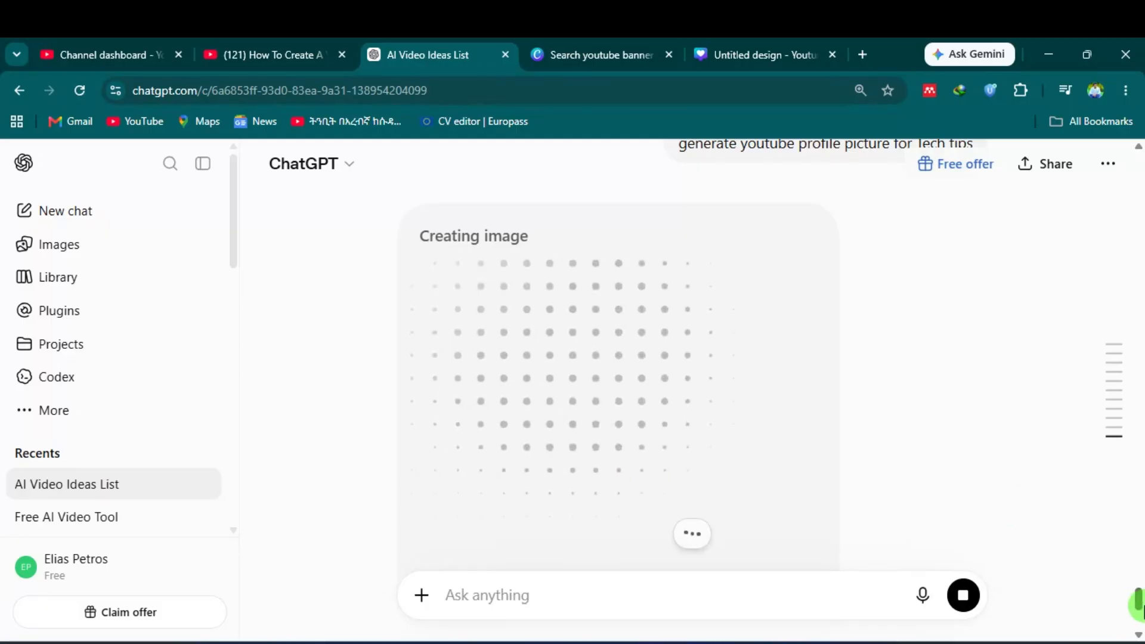
# Step: Download the generated Tech Tips logo image from its share window
pyautogui.moveTo(1138, 599); pyautogui.dragTo(1135, 460)
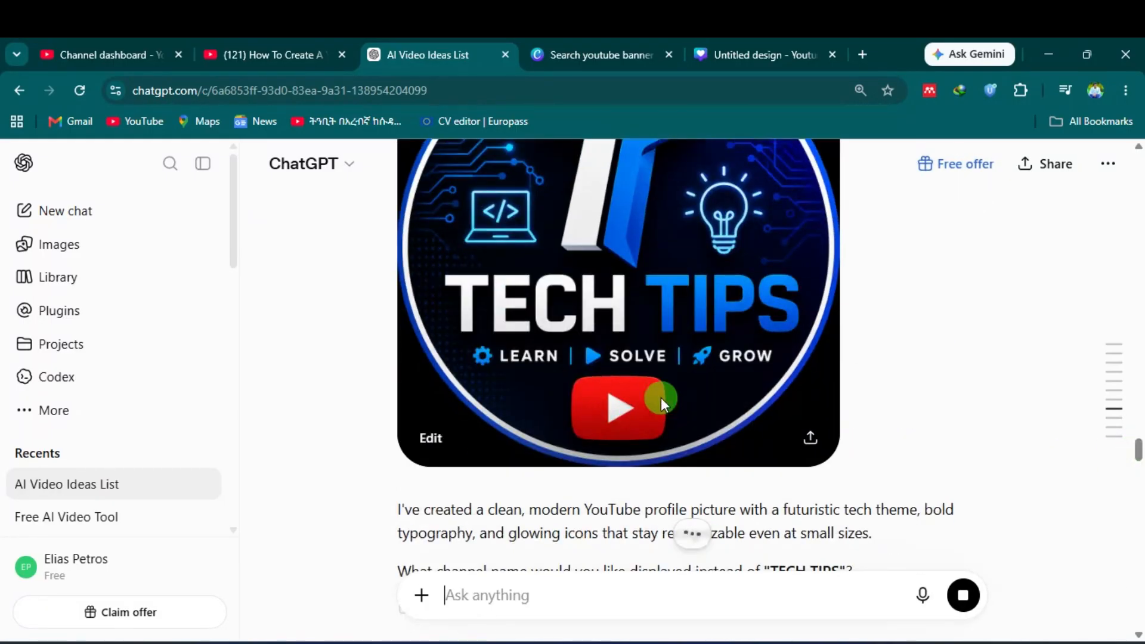
pyautogui.scroll(2, 671, 345)
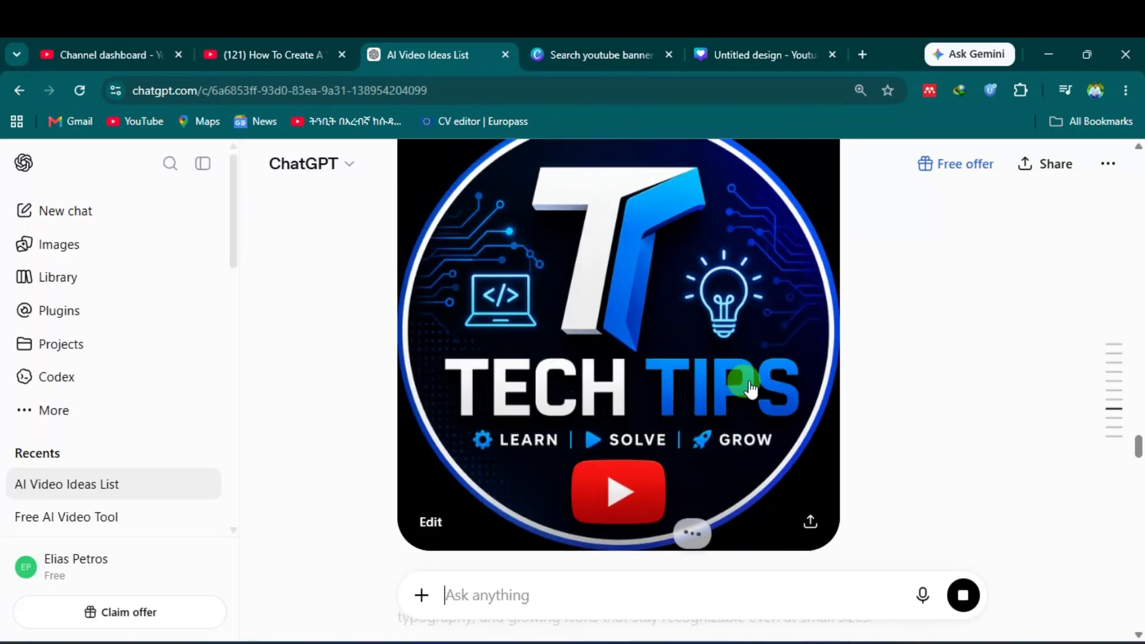
pyautogui.click(809, 524)
pyautogui.click(777, 527)
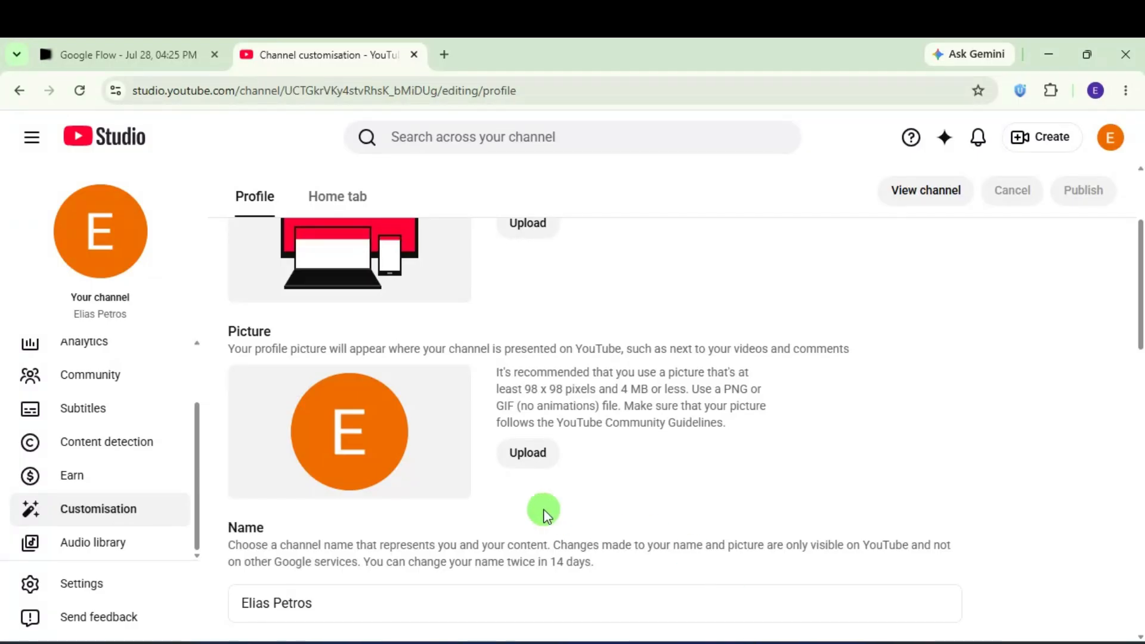
# Step: Upload 'Profile picture' from Desktop > youtube account creation as the channel picture and accept the crop
pyautogui.click(525, 454)
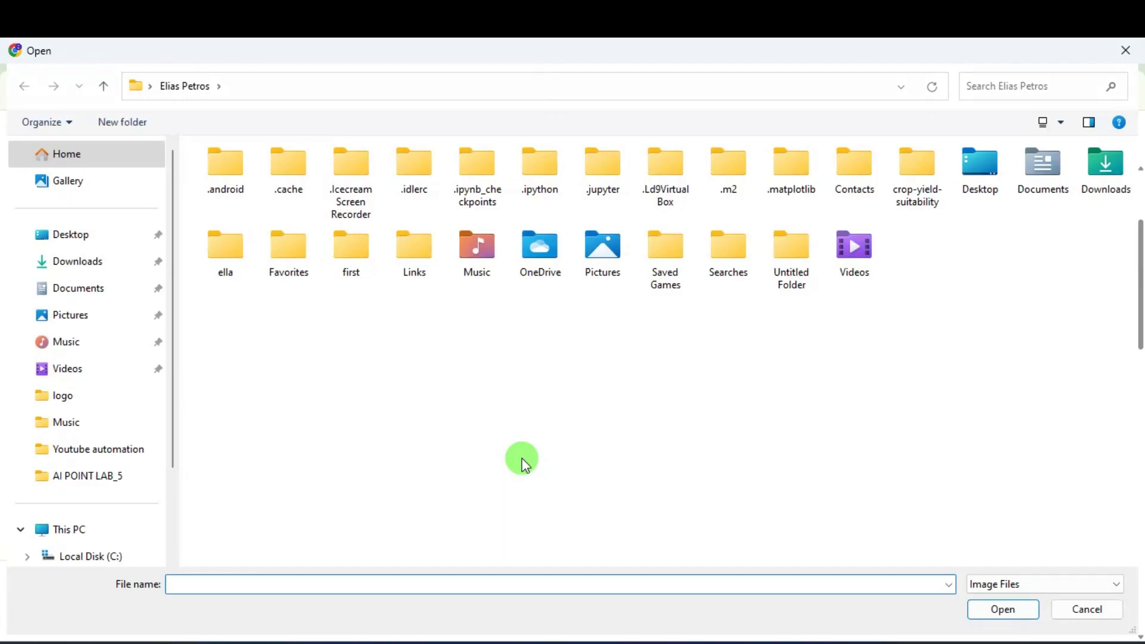
pyautogui.click(81, 236)
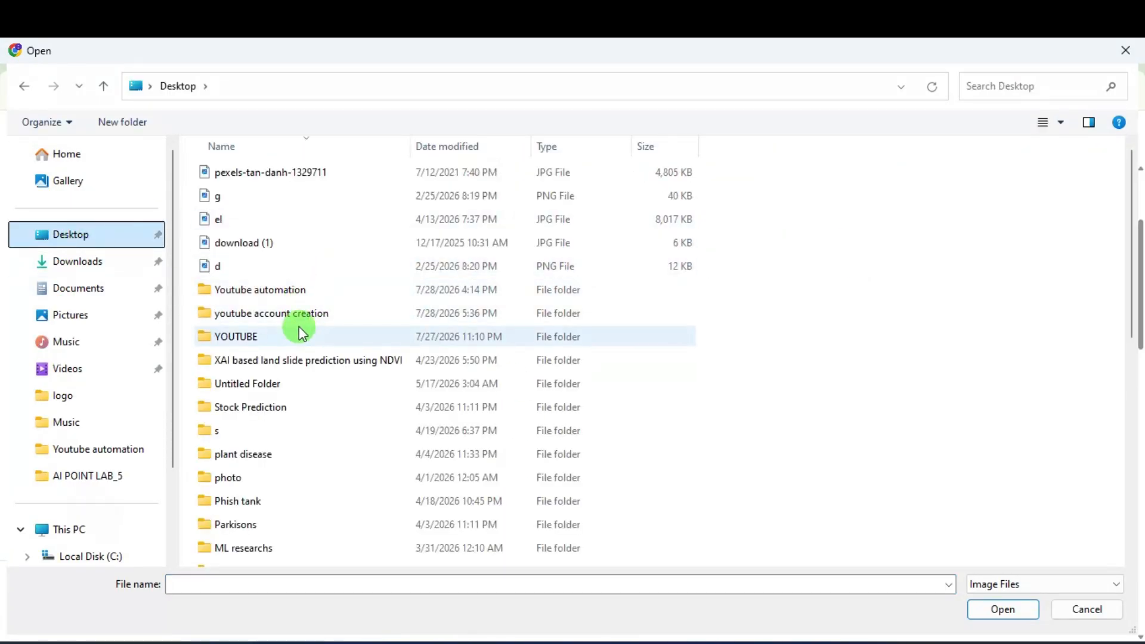
pyautogui.doubleClick(296, 311)
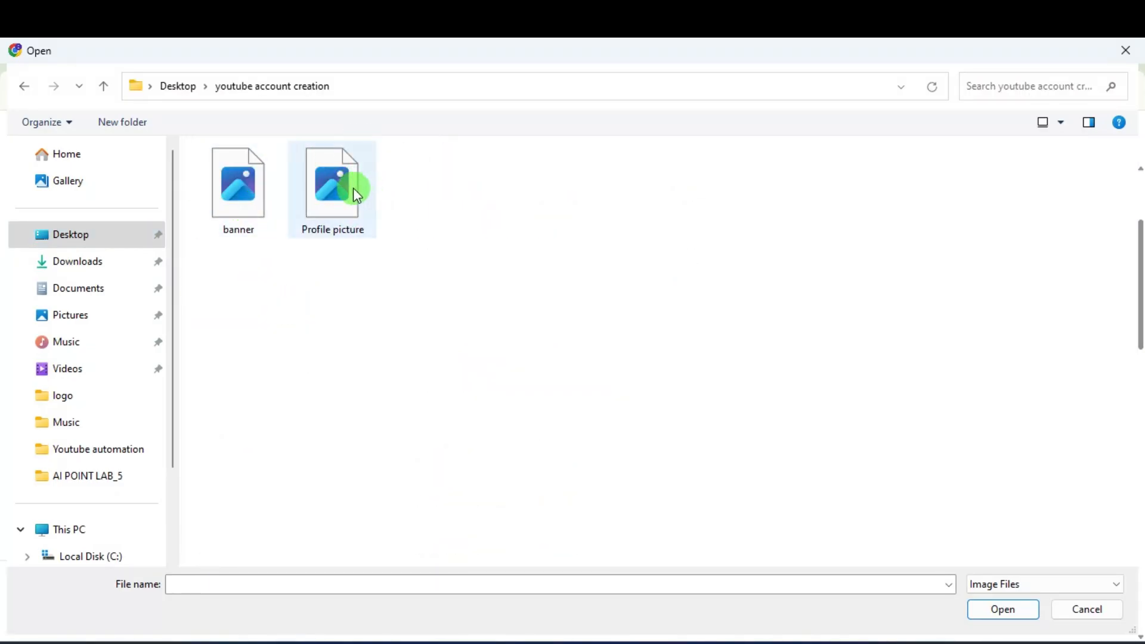
pyautogui.click(354, 186)
pyautogui.click(1005, 609)
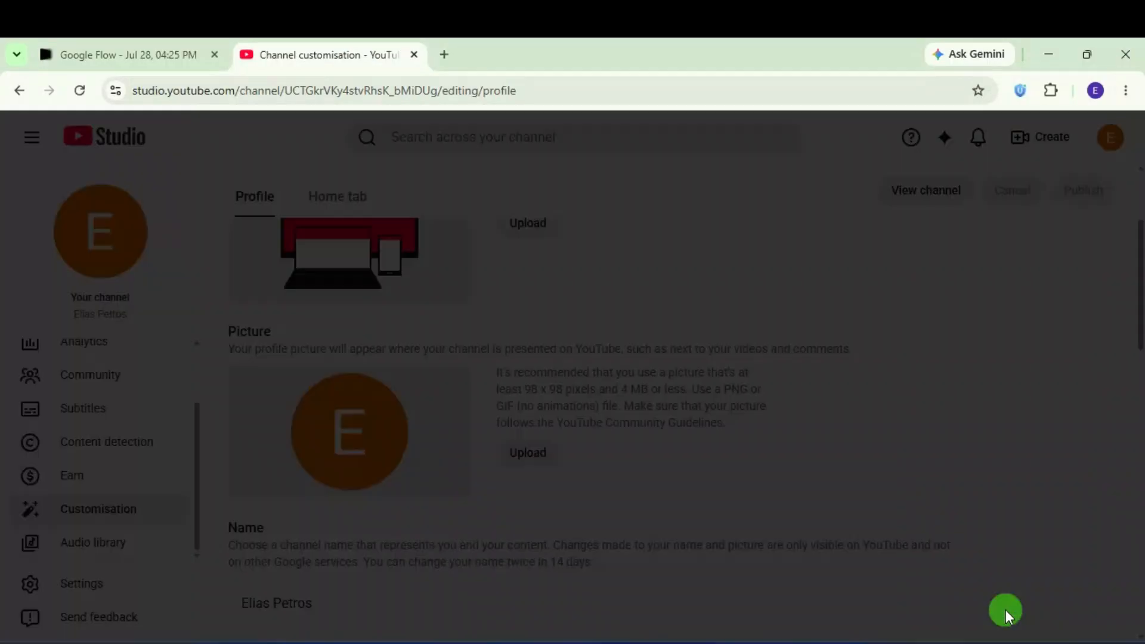
pyautogui.scroll(-2, 690, 378)
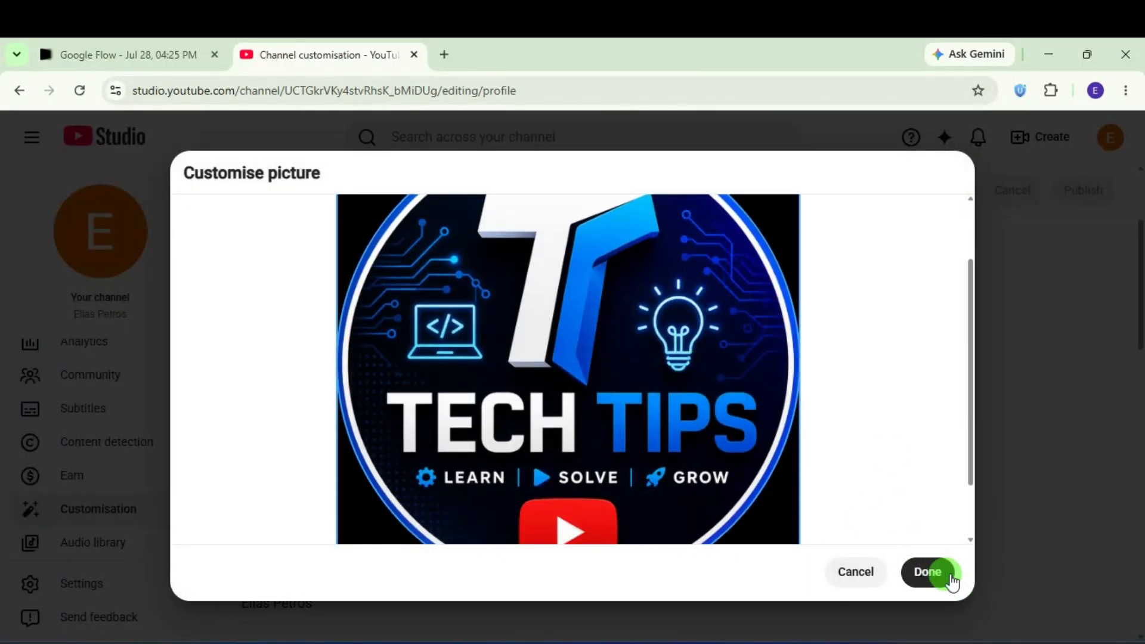
pyautogui.click(927, 572)
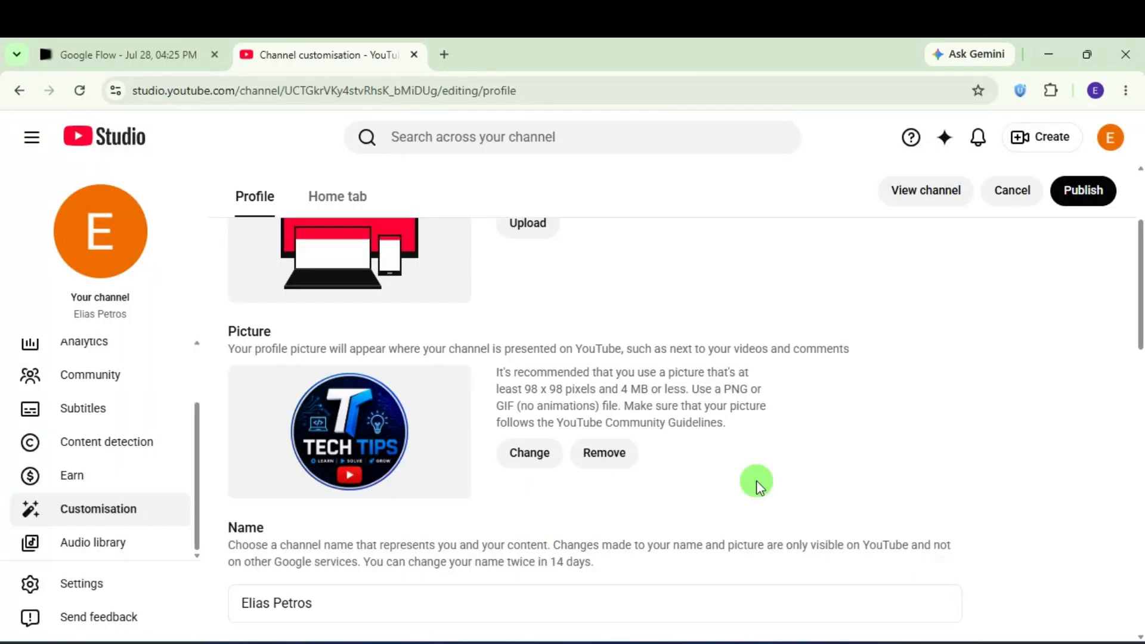
# Step: Close the ChatGPT logo share window and switch to the Canva 'youtube banner' project search
pyautogui.scroll(3, 732, 465)
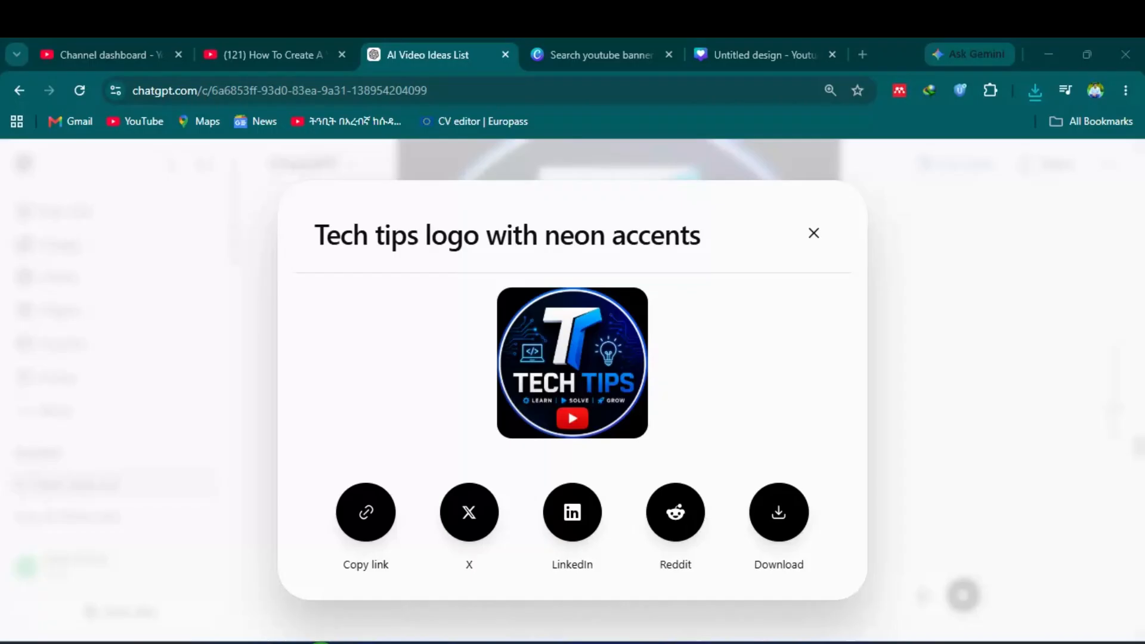
pyautogui.press('Escape')
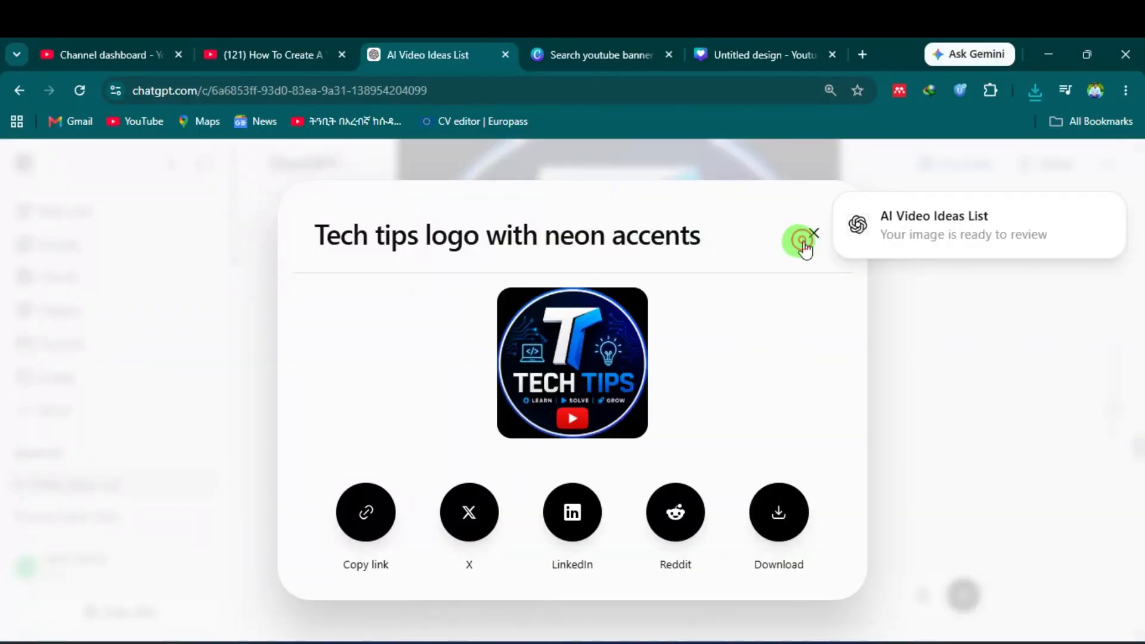
pyautogui.click(810, 239)
pyautogui.click(582, 39)
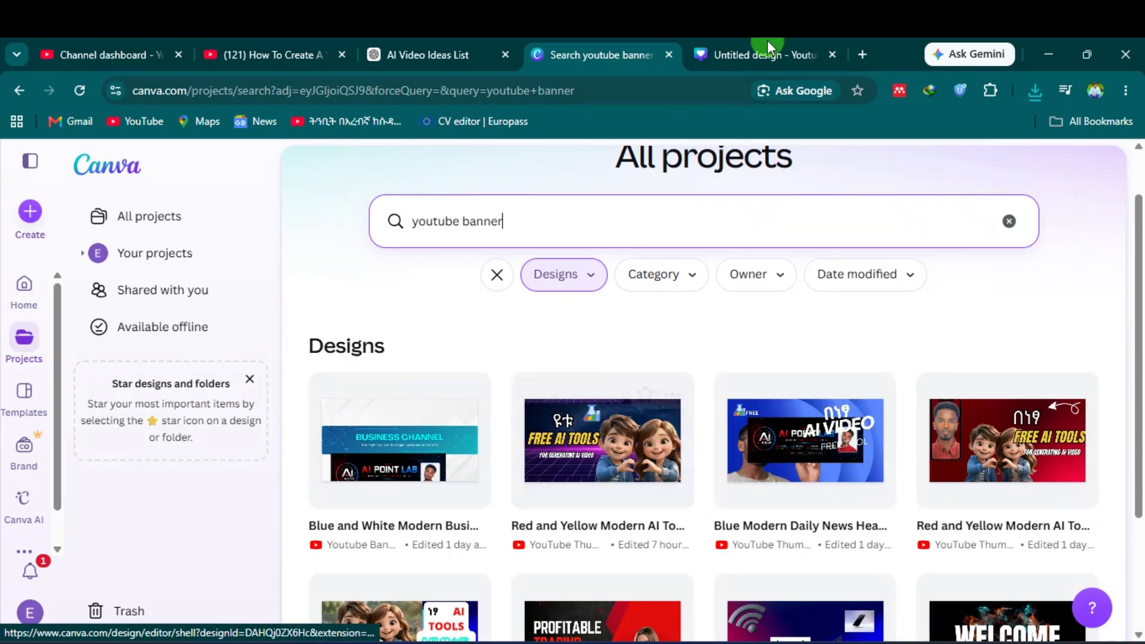
# Step: Change the Canva project search from 'banner' to 'thubnail', then return to the AI POINT LAB banner design
pyautogui.click(721, 45)
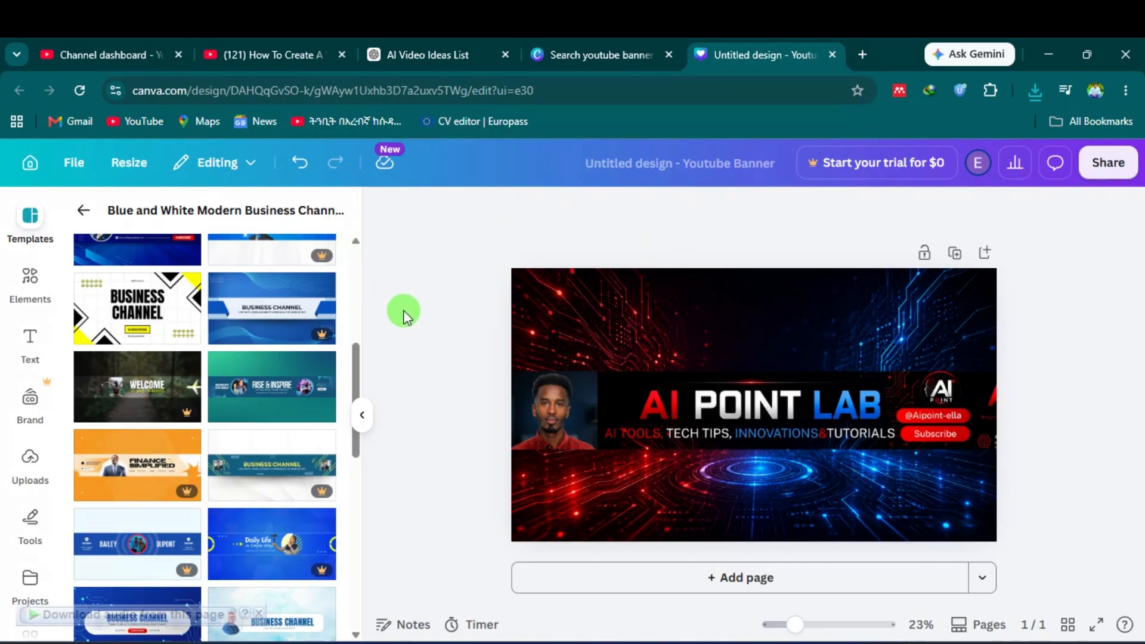
pyautogui.click(147, 323)
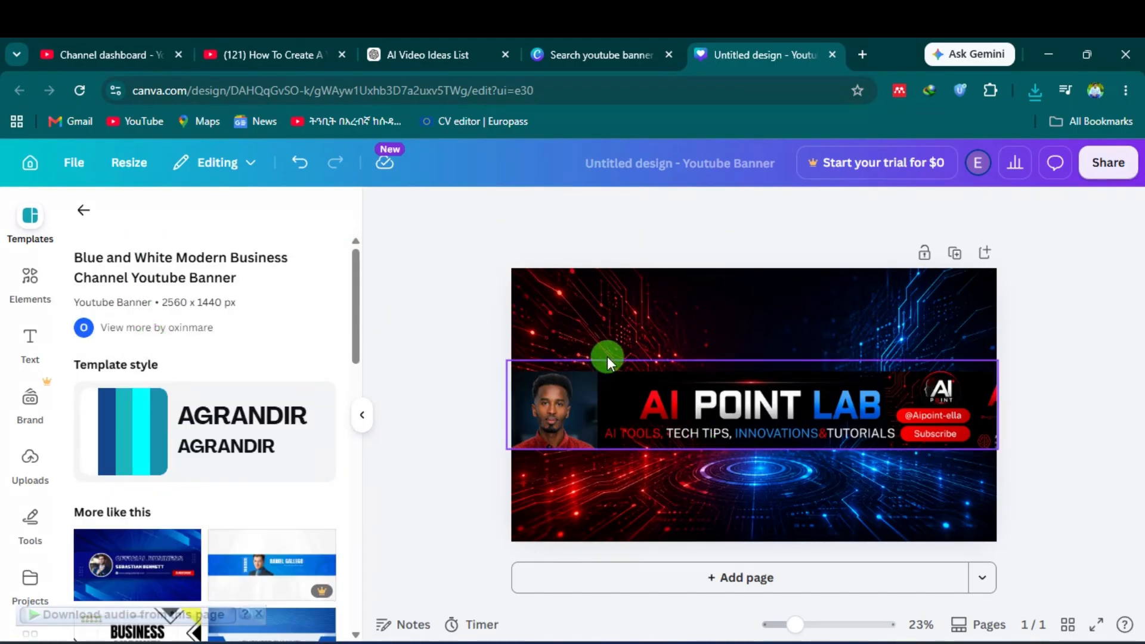
pyautogui.click(583, 53)
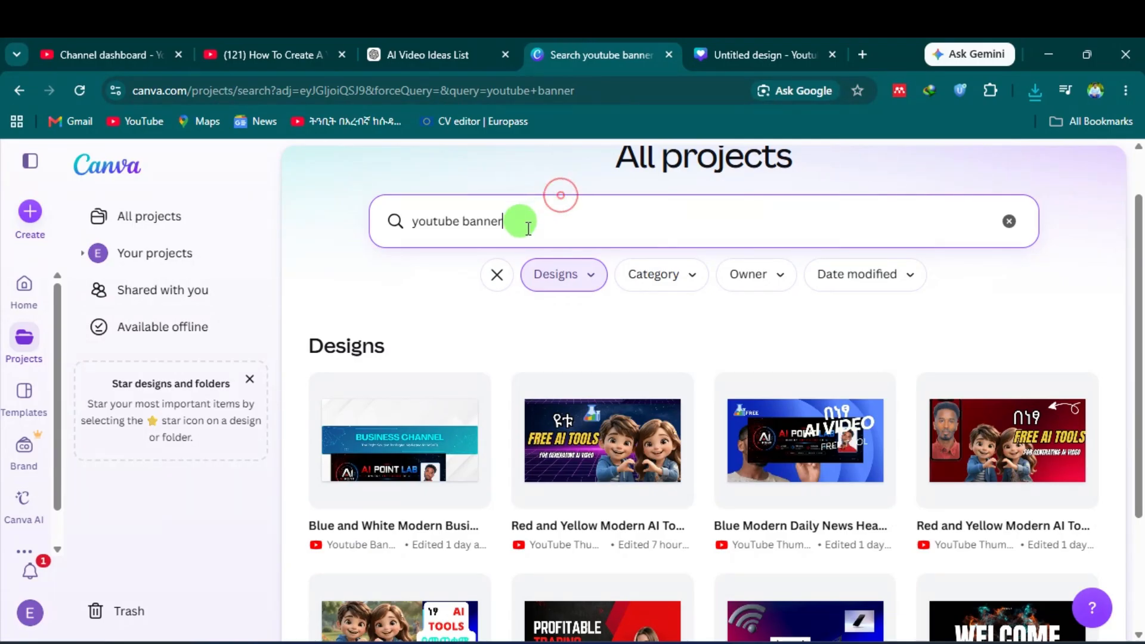
pyautogui.moveTo(519, 222); pyautogui.dragTo(411, 222)
pyautogui.doubleClick(479, 221)
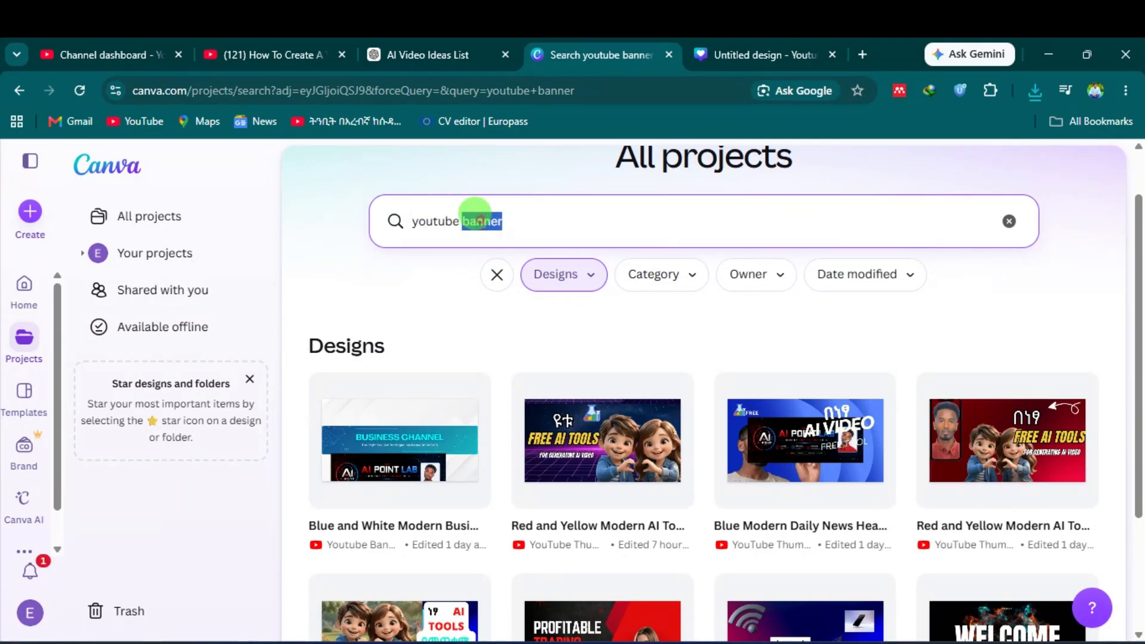
pyautogui.write('thubna')
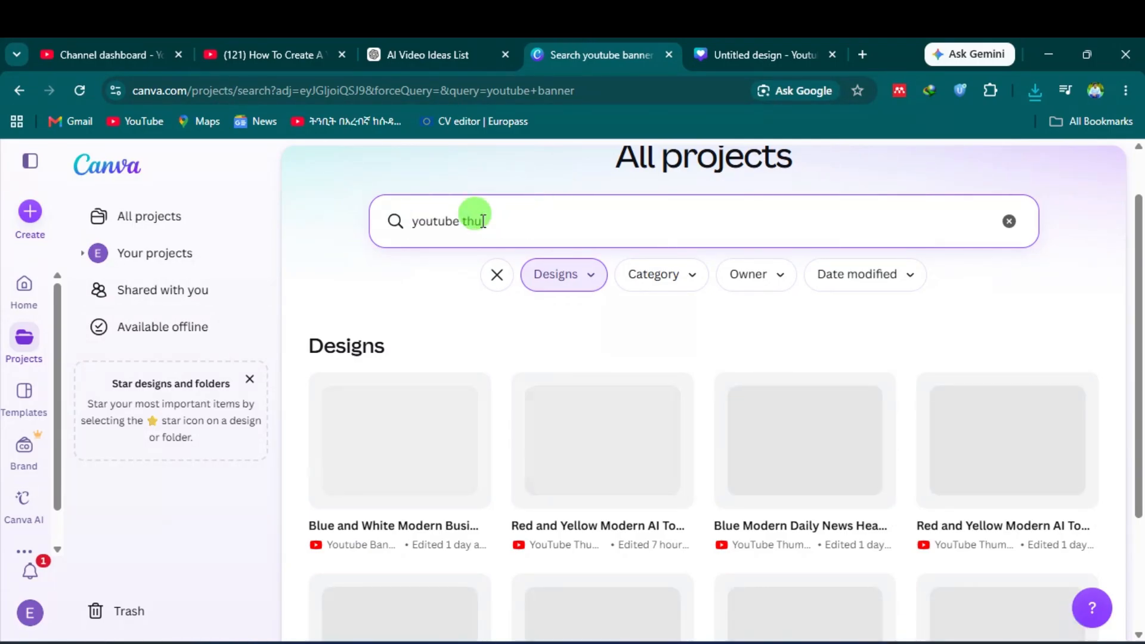
pyautogui.write('il')
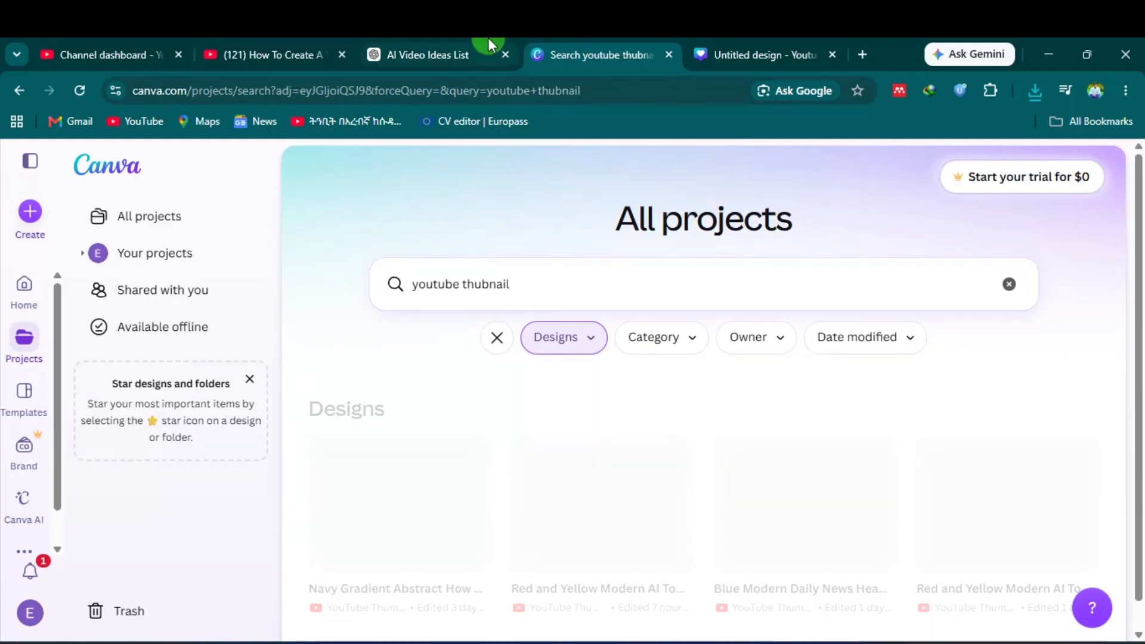
pyautogui.click(733, 55)
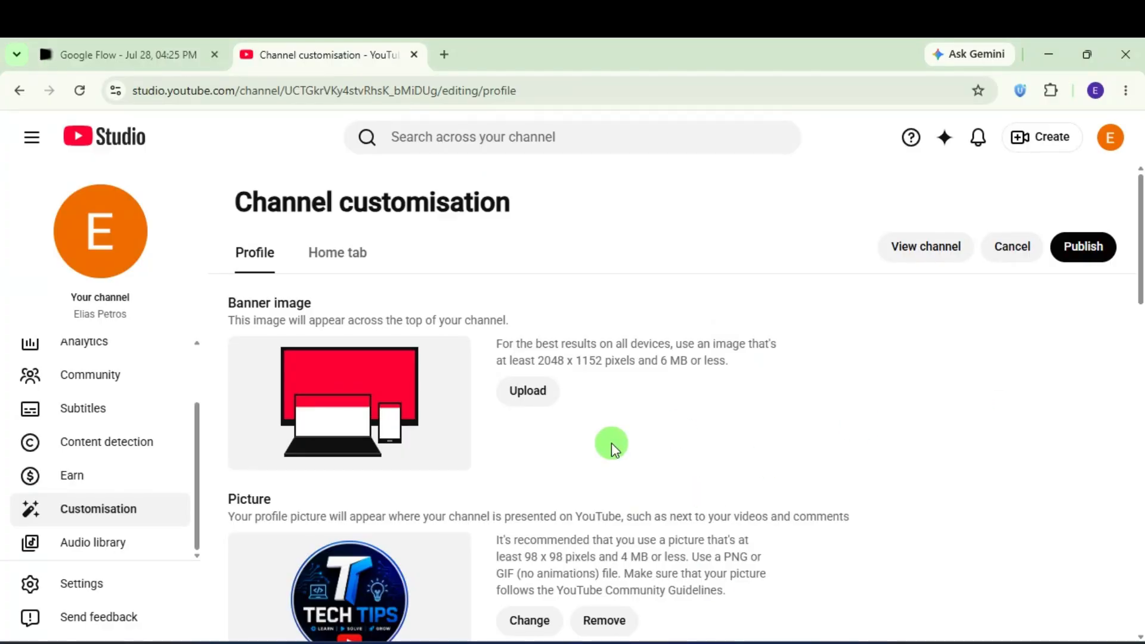
# Step: Upload the AI POINT LAB image as the channel banner and accept the crop
pyautogui.click(528, 393)
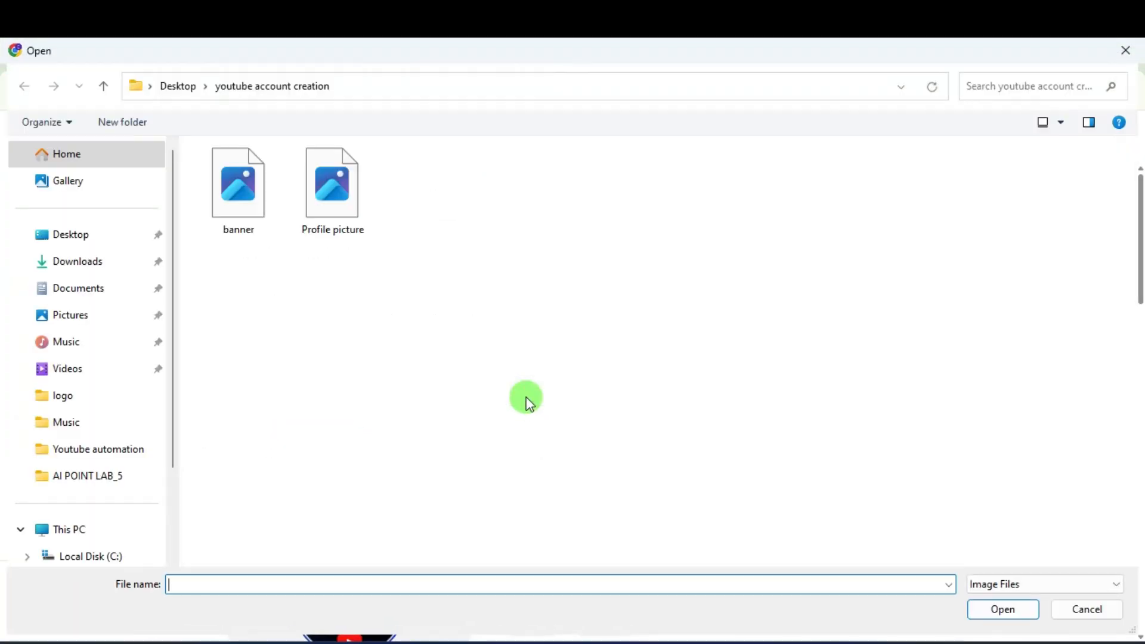
pyautogui.click(241, 186)
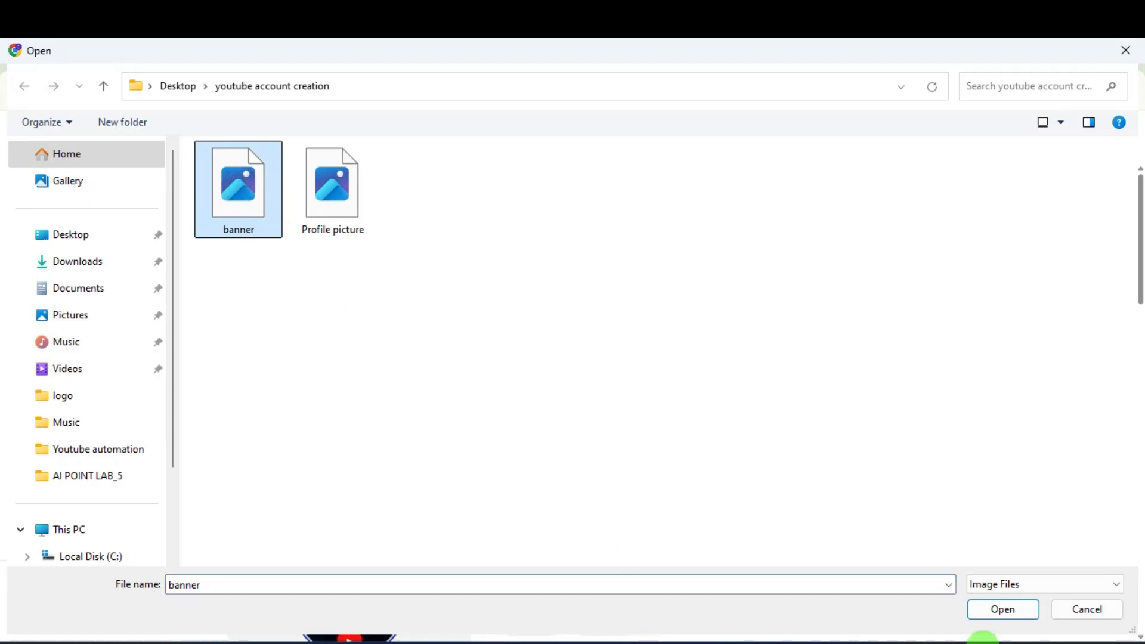
pyautogui.click(1008, 609)
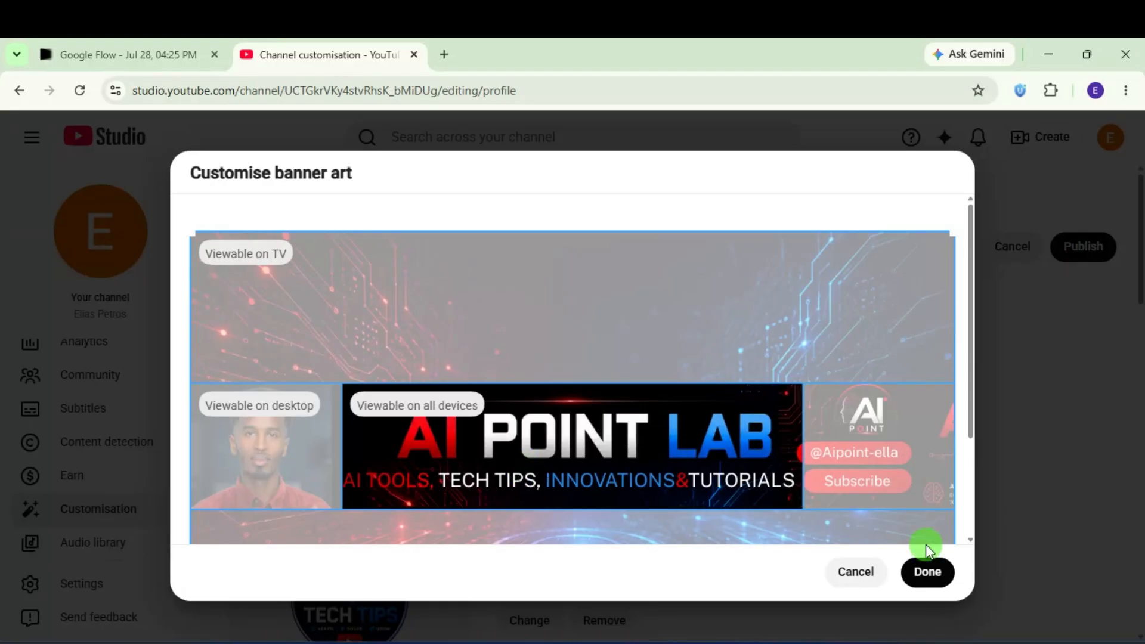
pyautogui.click(928, 571)
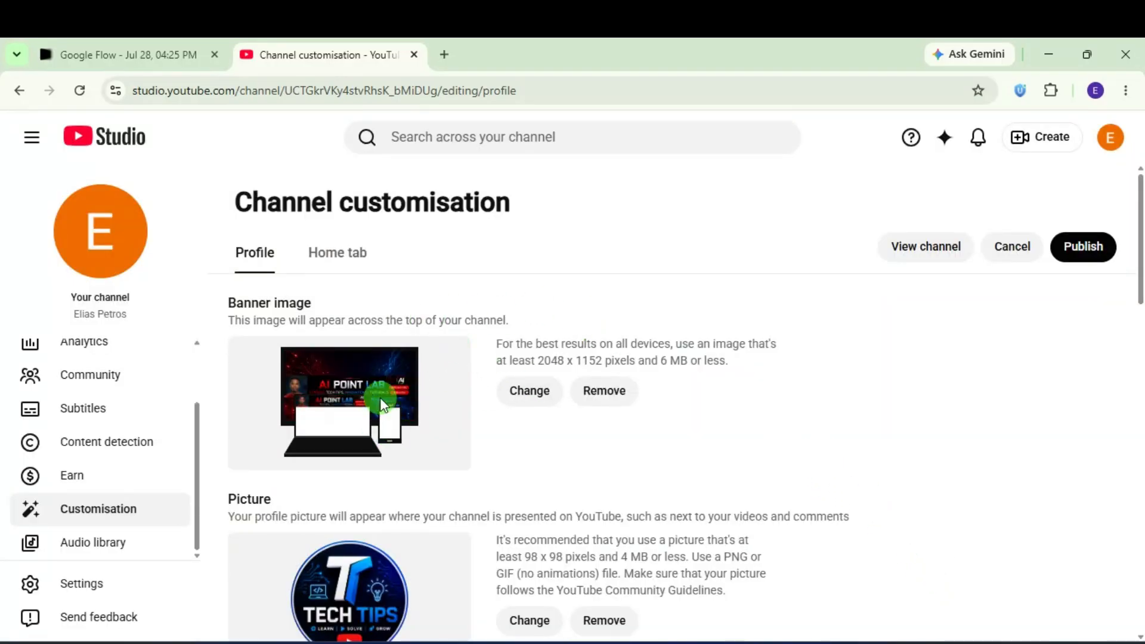
# Step: Publish the new banner and Tech Tips profile picture
pyautogui.scroll(-3, 393, 417)
pyautogui.scroll(3, 476, 465)
pyautogui.scroll(-3, 543, 488)
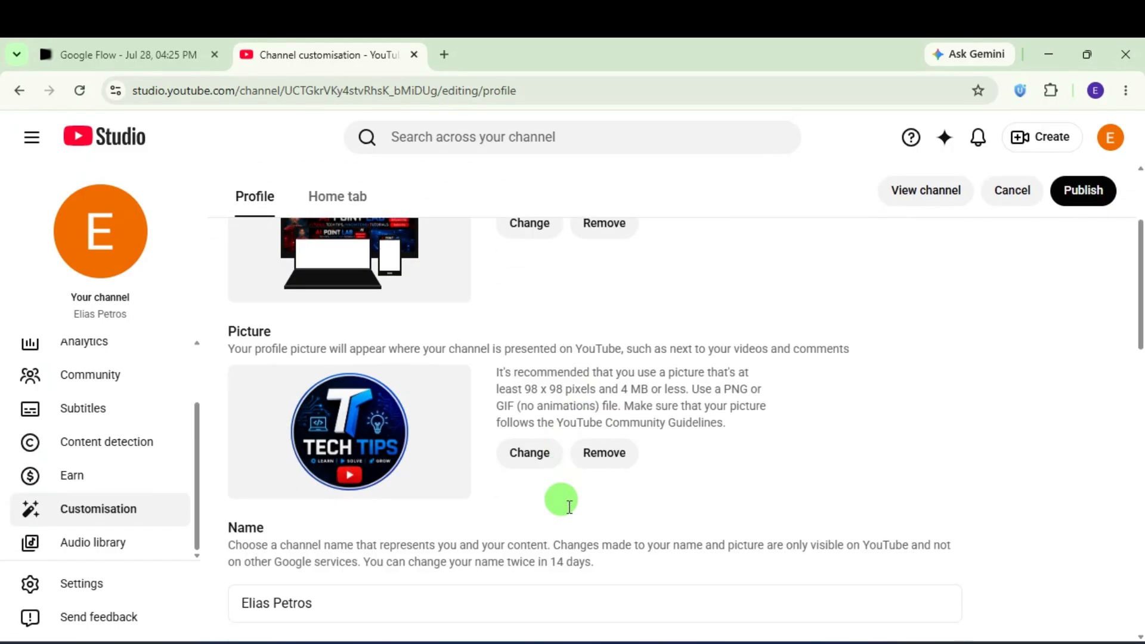
pyautogui.scroll(3, 518, 396)
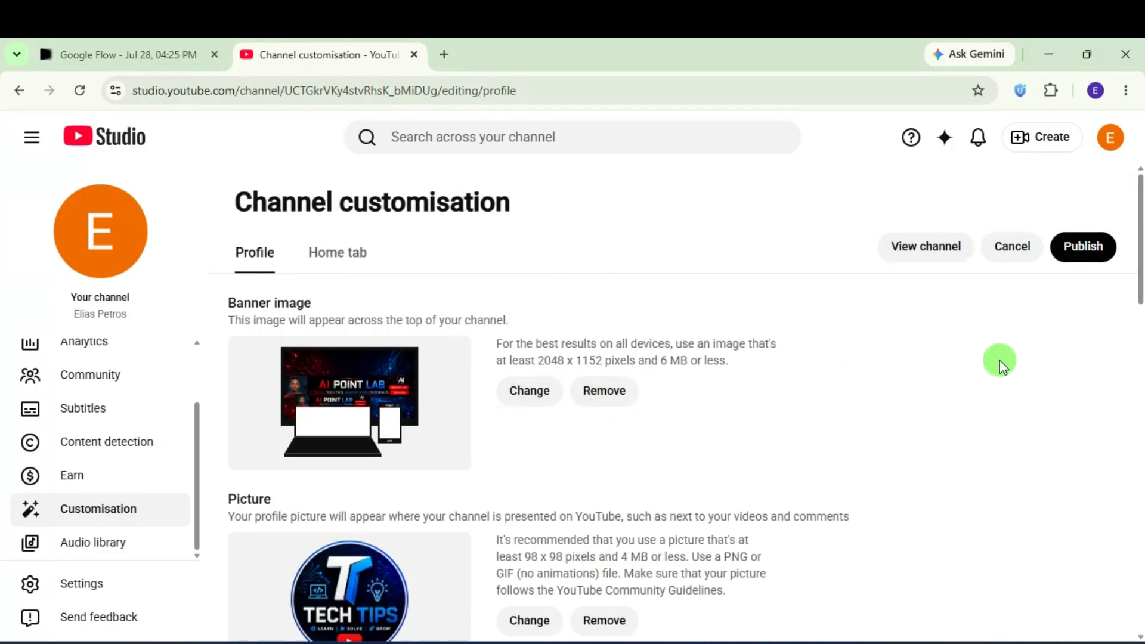
pyautogui.click(1072, 251)
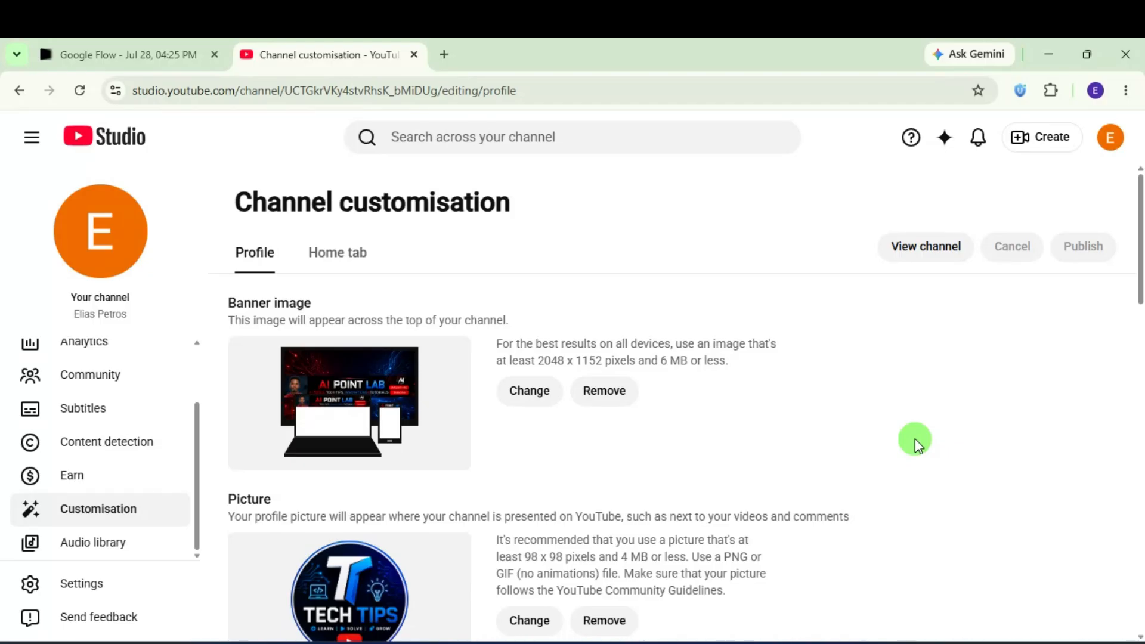
# Step: Review the published Profile tab and put the cursor in the channel Name field
pyautogui.scroll(-4, 661, 489)
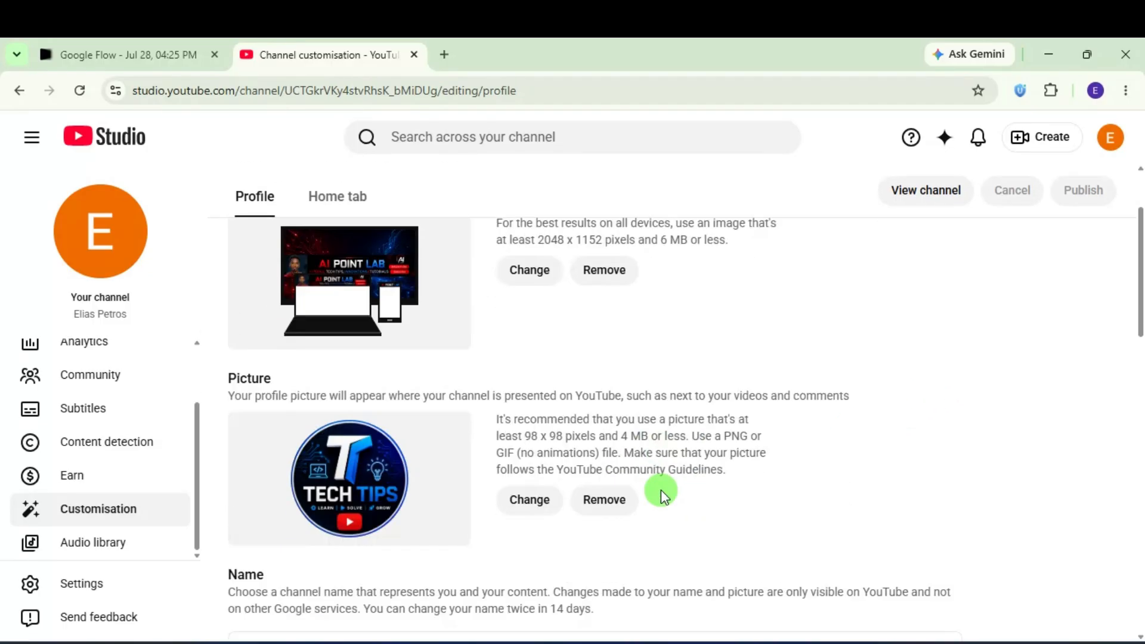
pyautogui.scroll(-8, 660, 489)
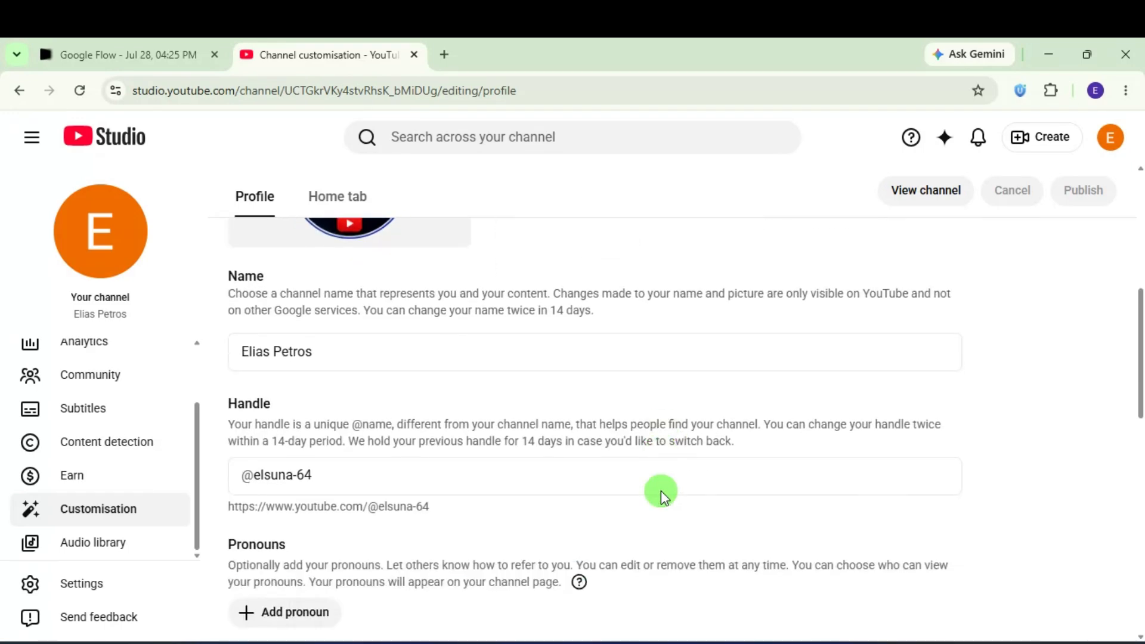
pyautogui.scroll(12, 660, 491)
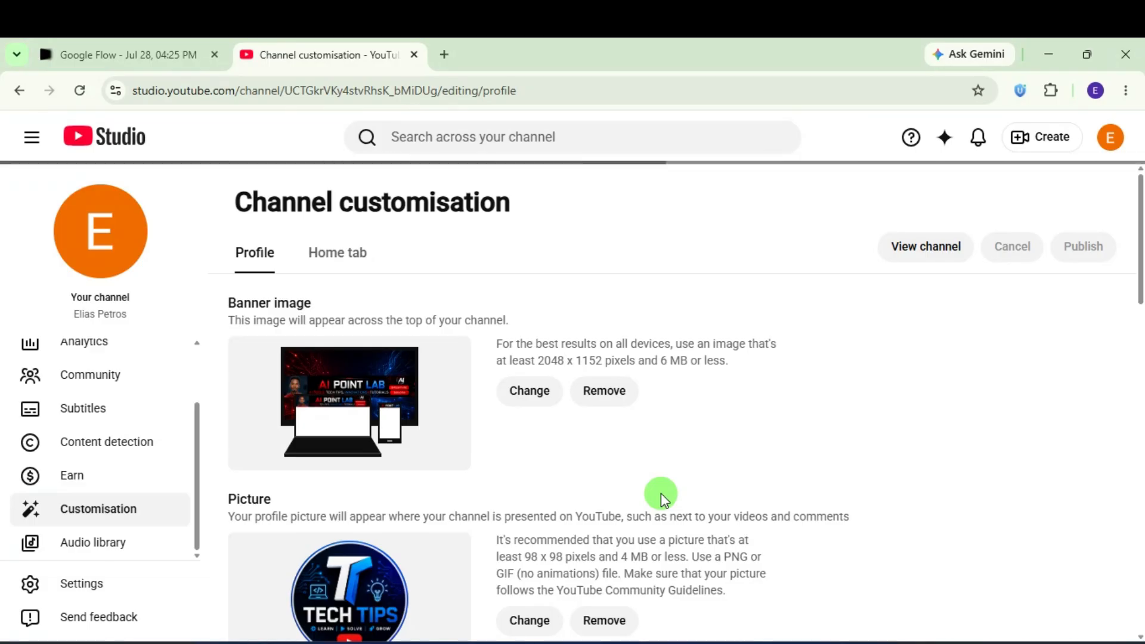
pyautogui.scroll(-4, 568, 478)
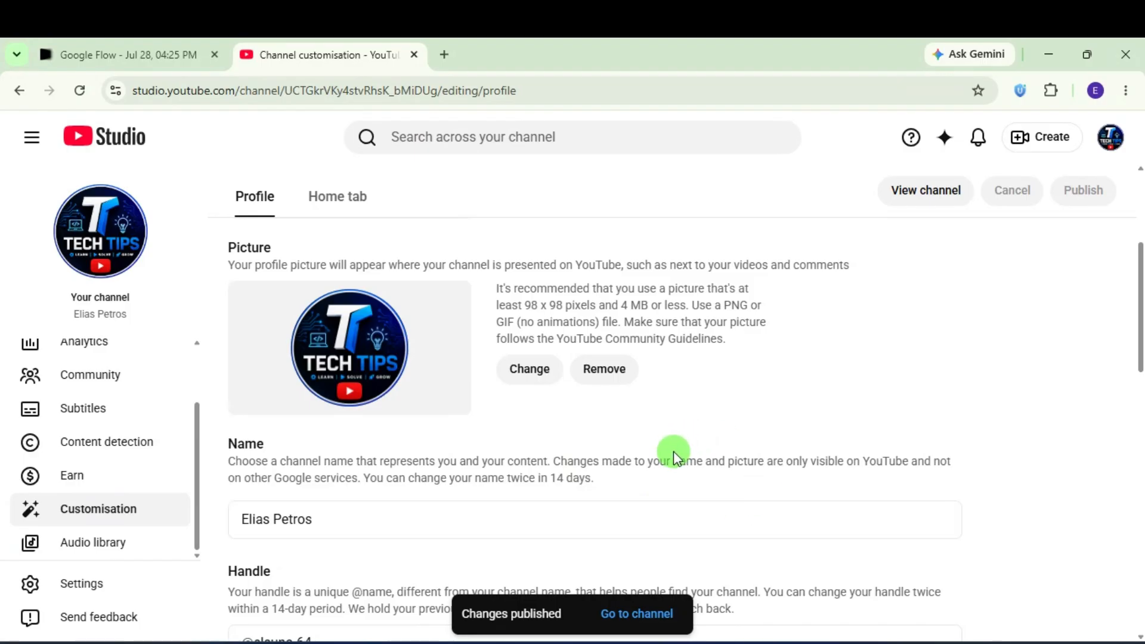
pyautogui.scroll(-5, 677, 471)
pyautogui.scroll(3, 677, 473)
pyautogui.scroll(-2, 679, 473)
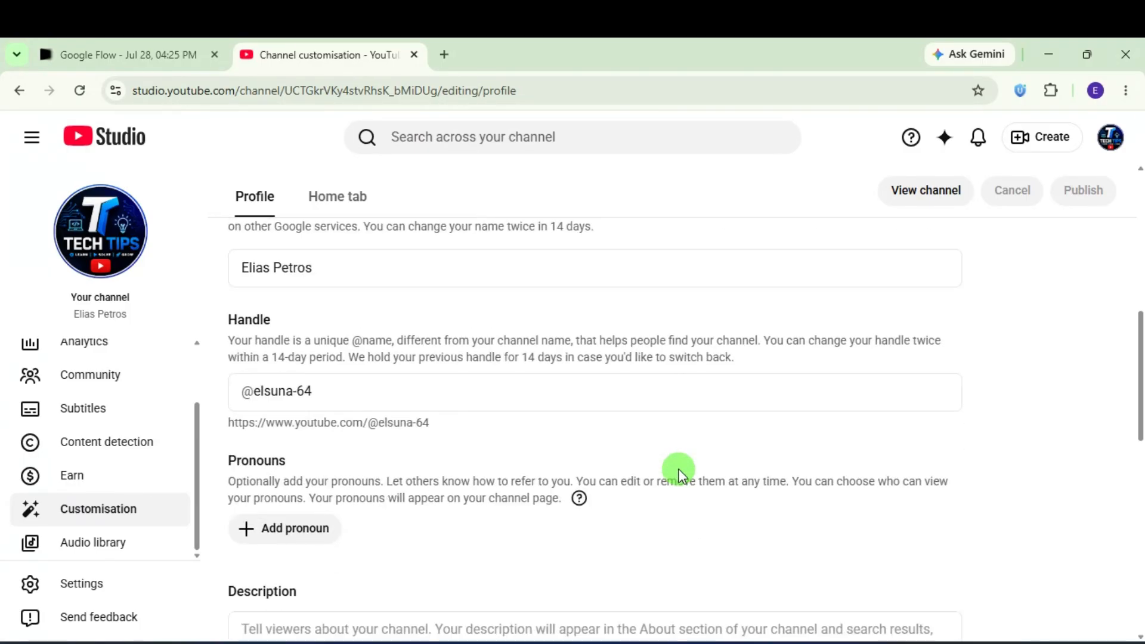
pyautogui.scroll(-4, 615, 521)
pyautogui.scroll(5, 615, 515)
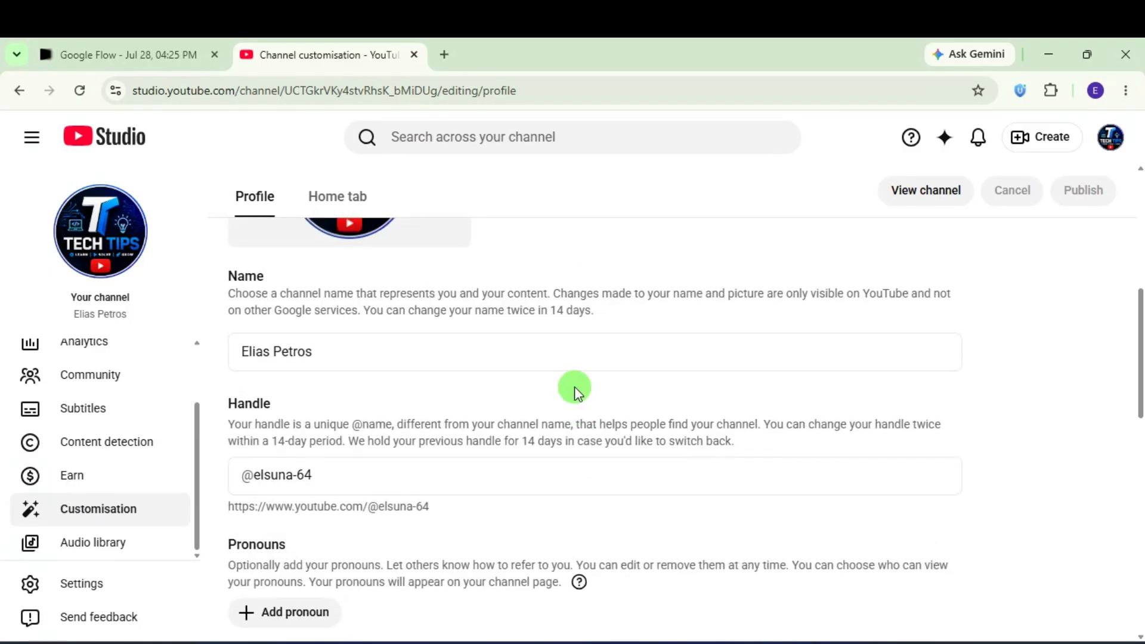
pyautogui.scroll(4, 393, 358)
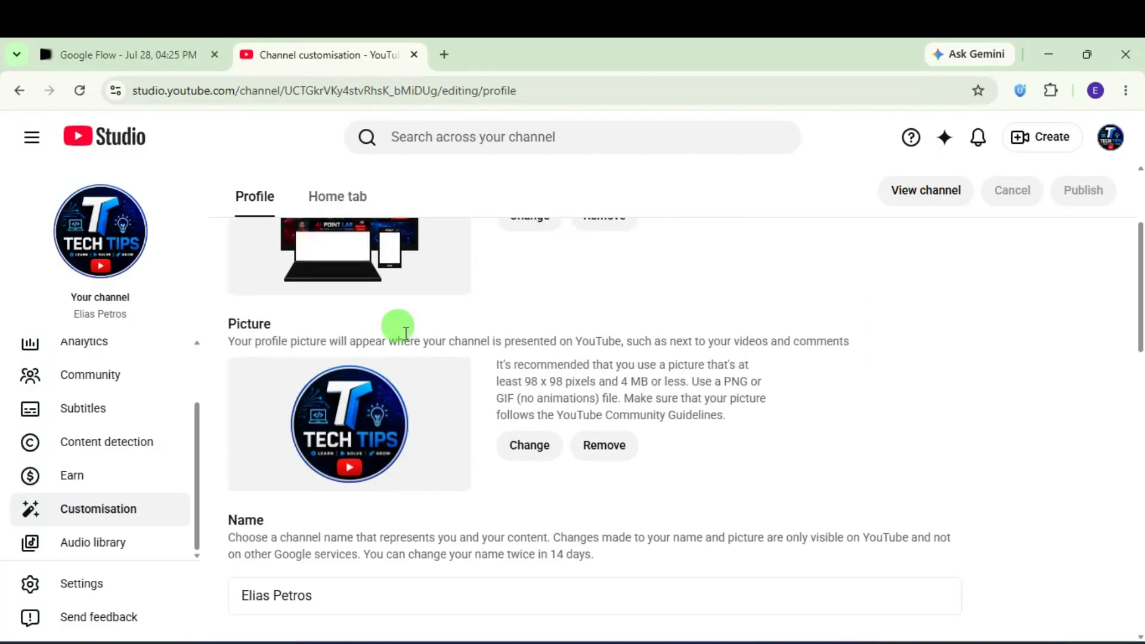
pyautogui.scroll(-4, 358, 481)
pyautogui.click(280, 355)
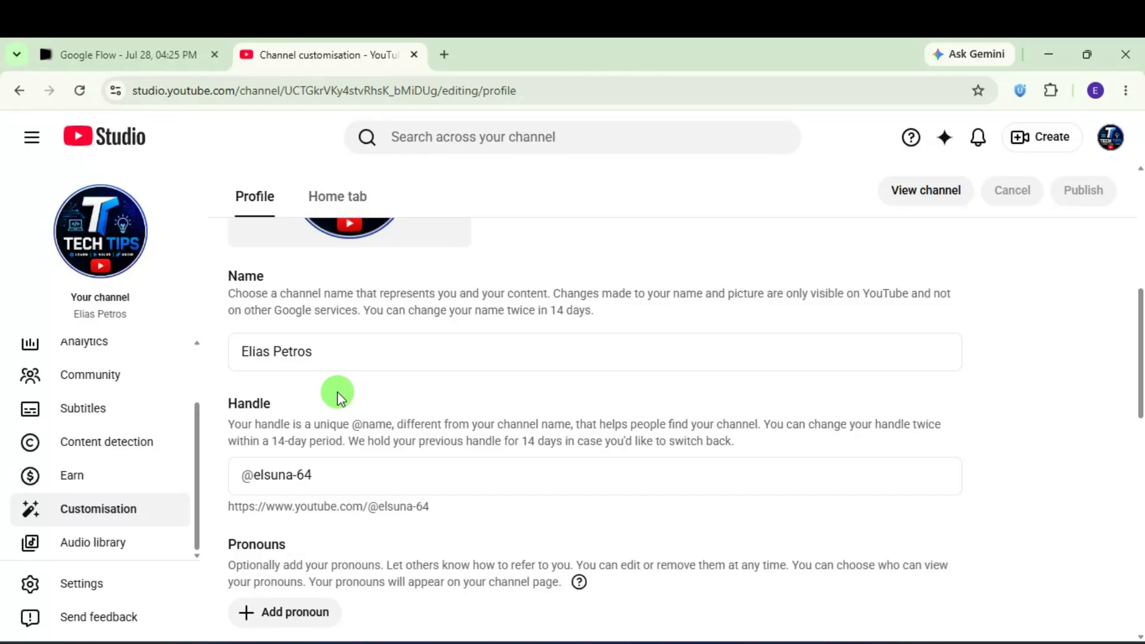
pyautogui.click(333, 347)
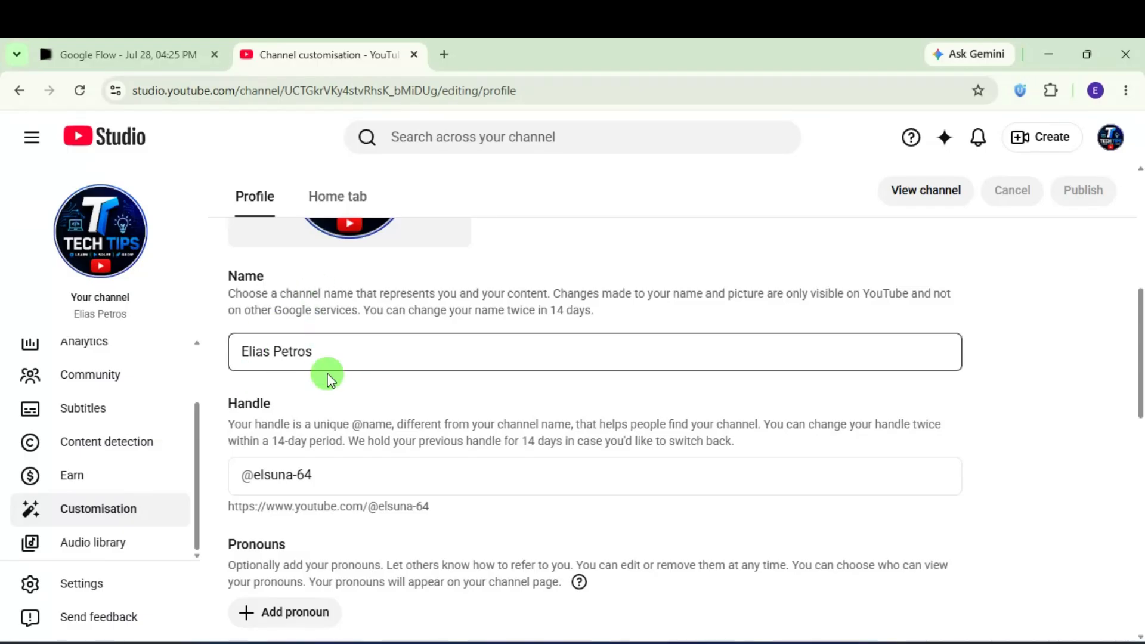
pyautogui.scroll(-1, 457, 372)
pyautogui.scroll(-1, 457, 373)
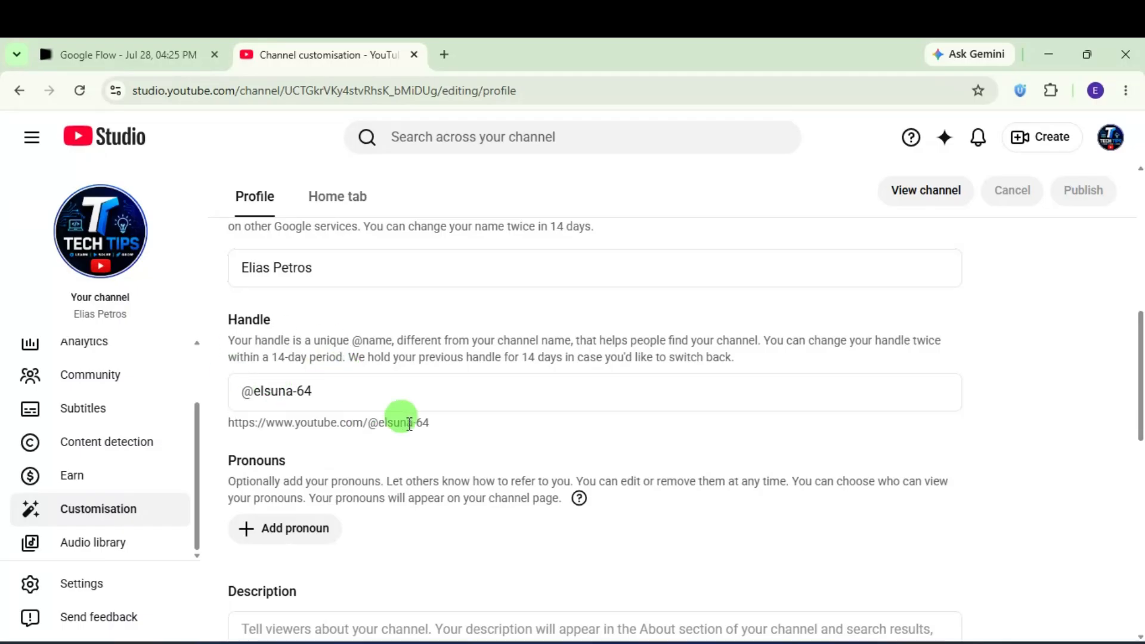
pyautogui.scroll(-3, 453, 430)
pyautogui.scroll(-3, 342, 440)
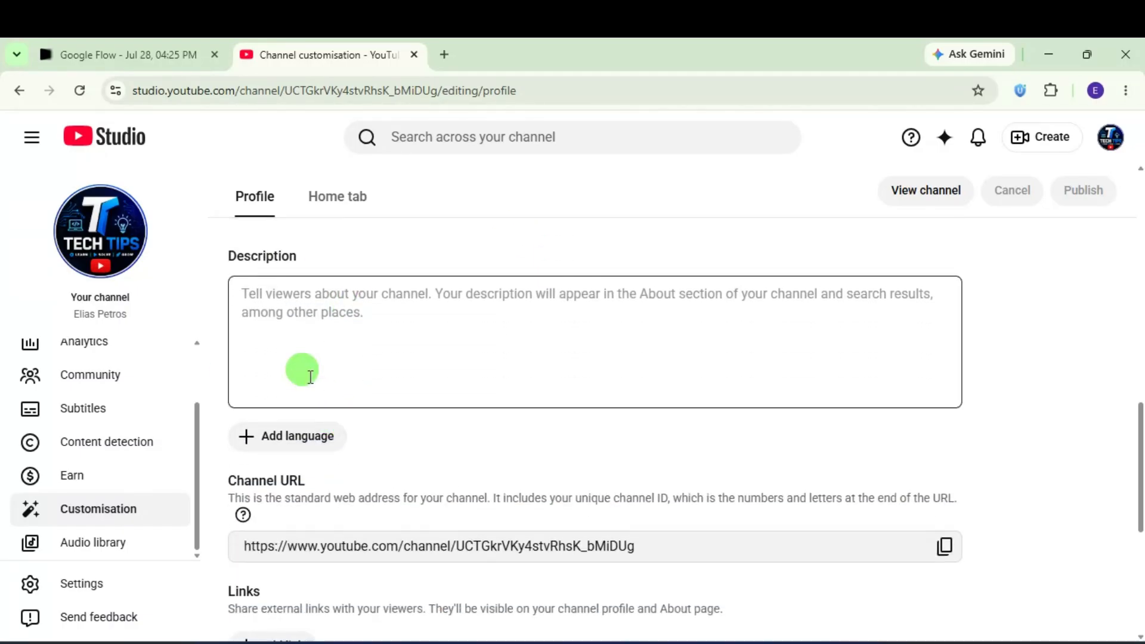
pyautogui.click(280, 325)
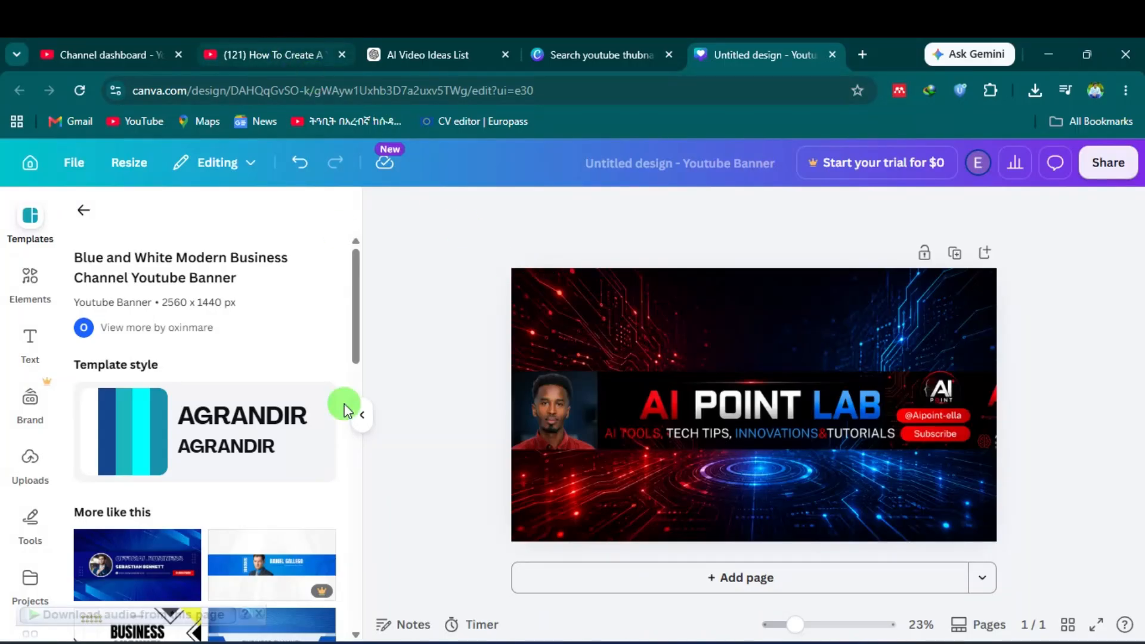
# Step: Switch to the 'AI Video Ideas List' chat in ChatGPT
pyautogui.click(427, 46)
pyautogui.scroll(-5, 492, 456)
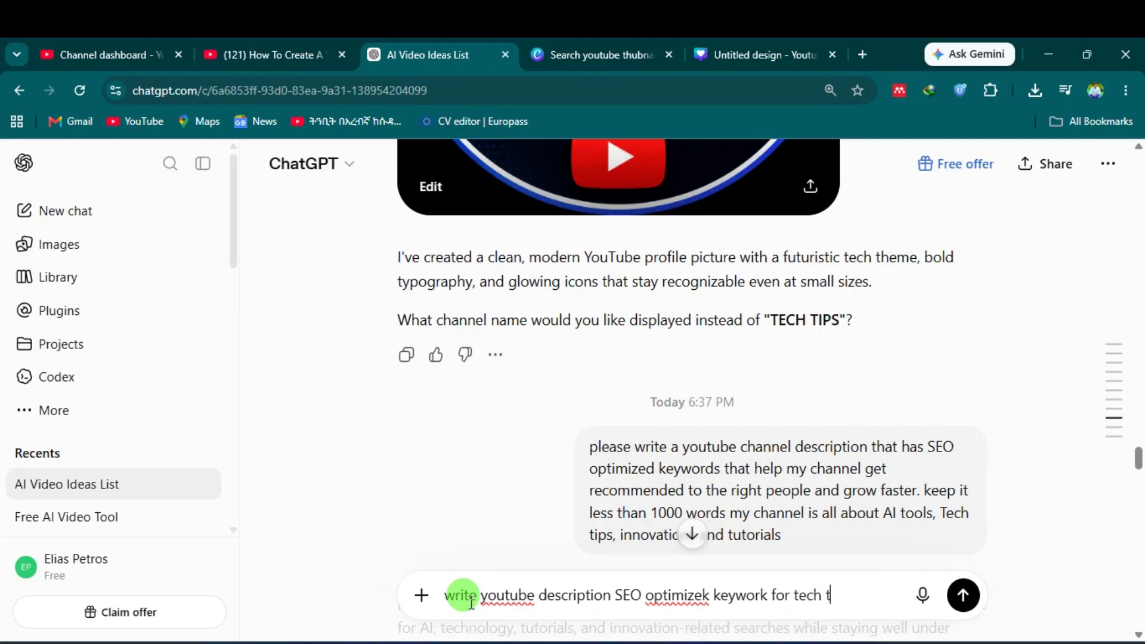
# Step: Send the prompt asking for an SEO-optimized YouTube description for Tech Tips
pyautogui.press('Return')
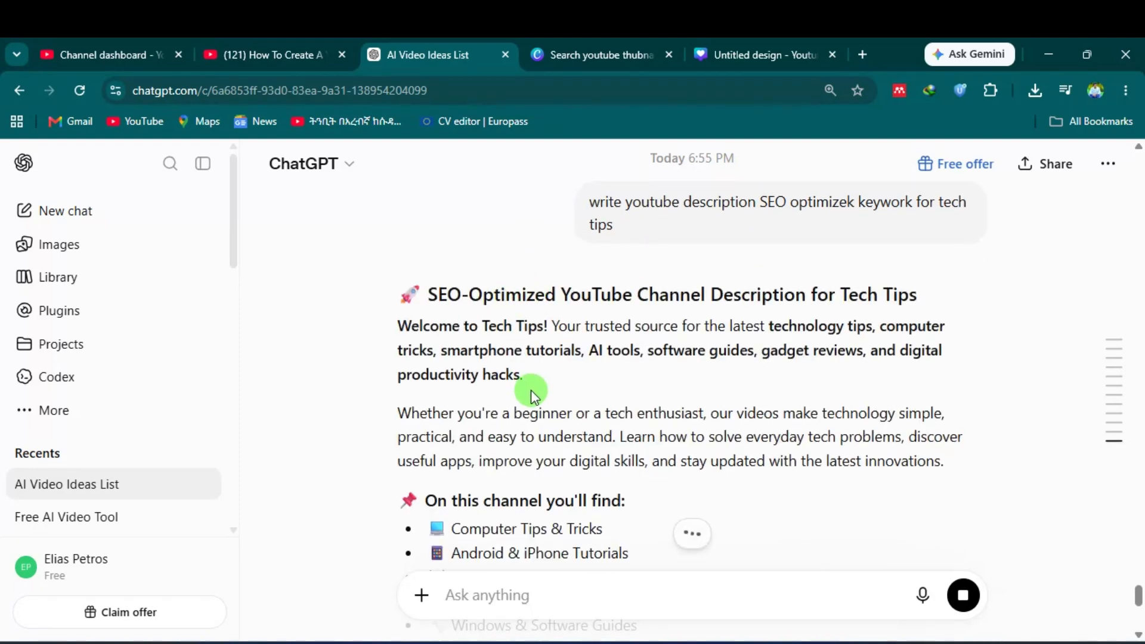
pyautogui.scroll(-1, 500, 328)
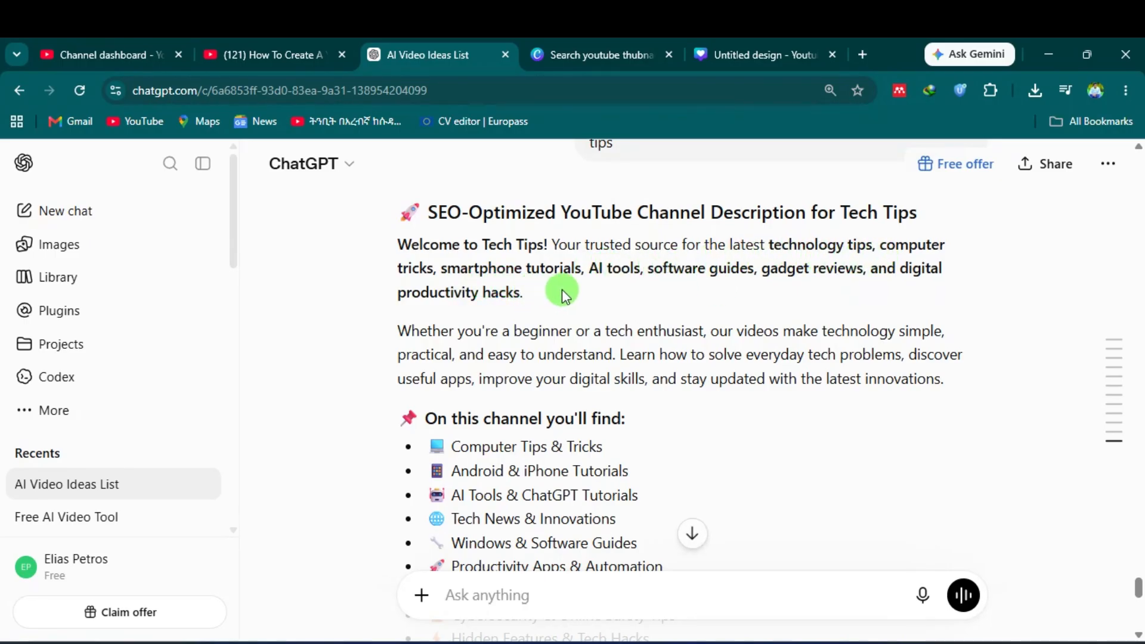
# Step: Select the generated description from 'Welcome to Tech Tips!' down to 'digital innovations.'
pyautogui.scroll(-7, 590, 336)
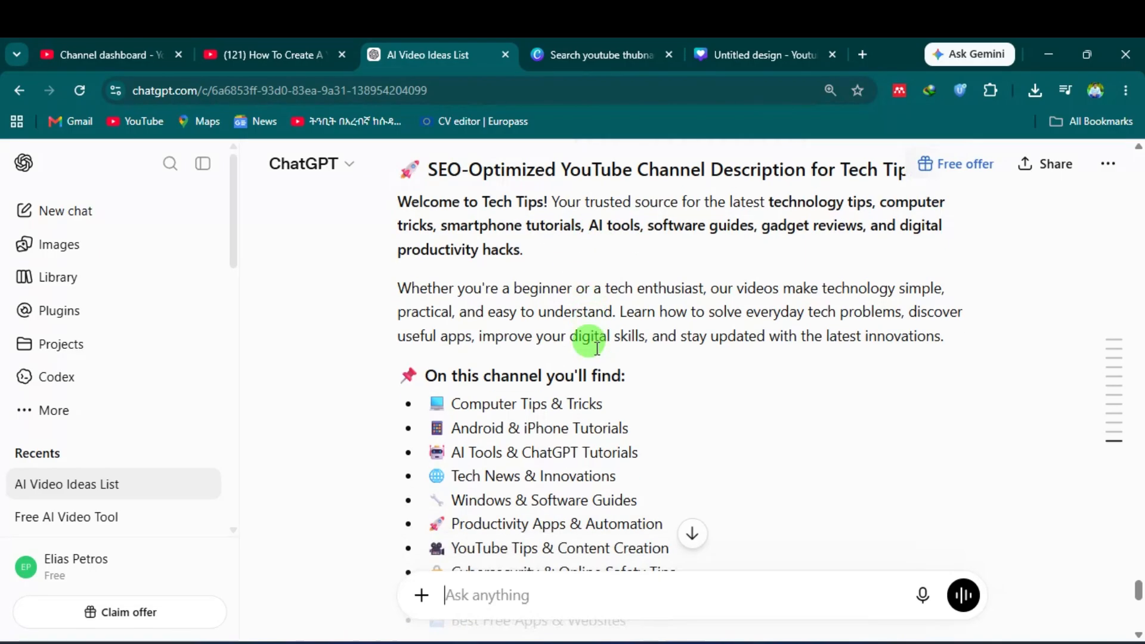
pyautogui.scroll(8, 590, 343)
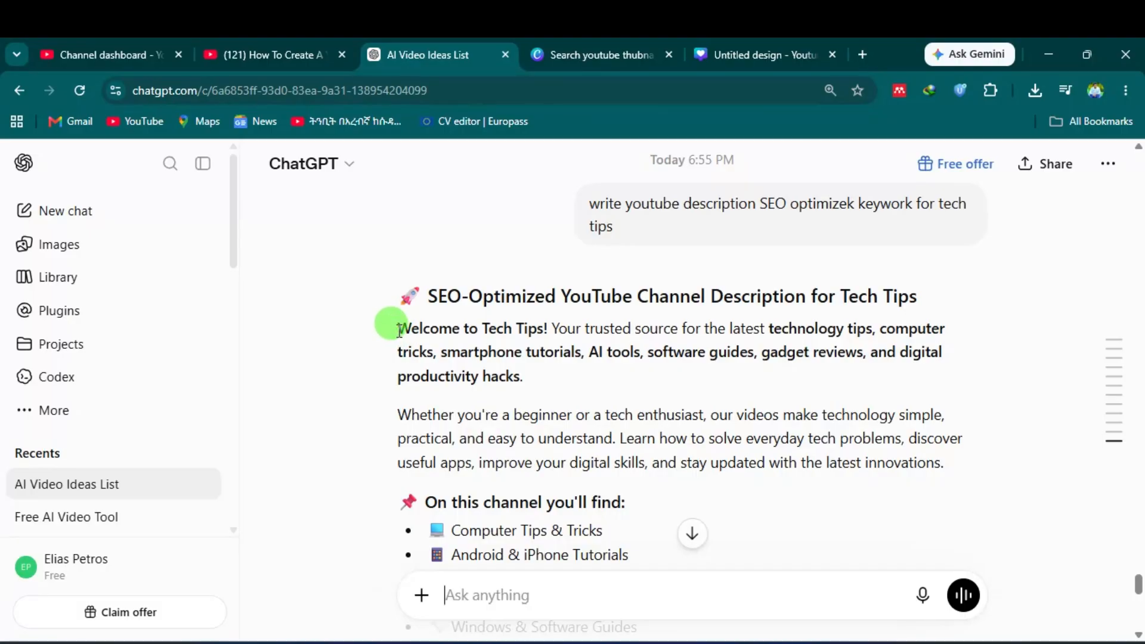
pyautogui.moveTo(399, 331); pyautogui.dragTo(713, 460)
pyautogui.scroll(-3, 605, 481)
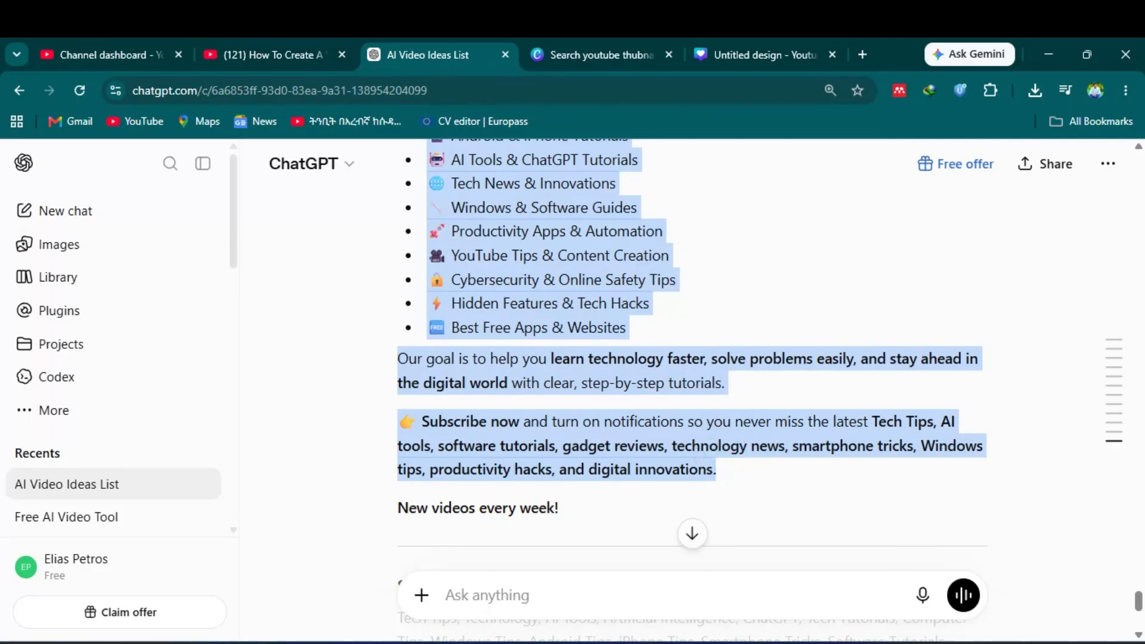
# Step: Paste the copied Tech Tips description into the channel Description box in YouTube Studio
pyautogui.hotkey('alt', 'Tab')
pyautogui.click(336, 340)
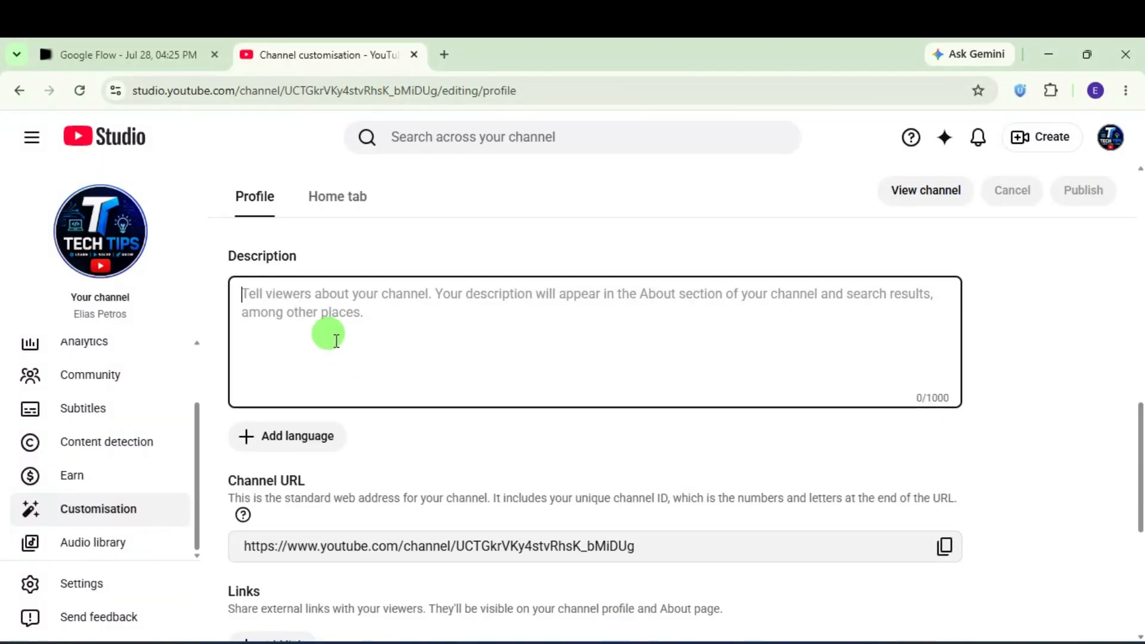
pyautogui.hotkey('ctrl', 'v')
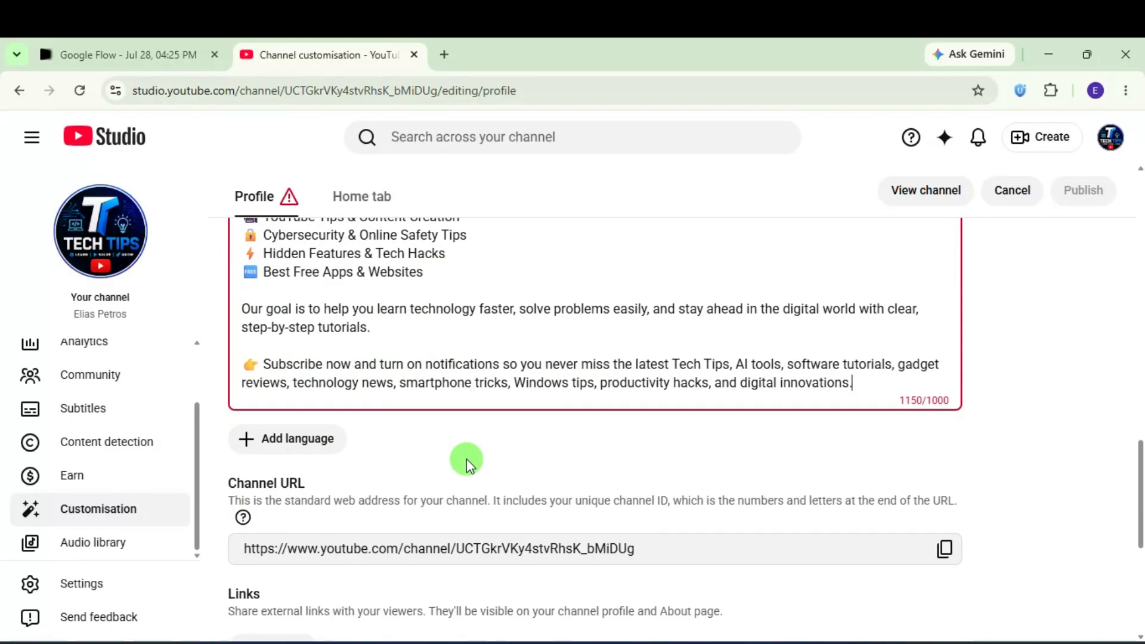
pyautogui.scroll(5, 467, 459)
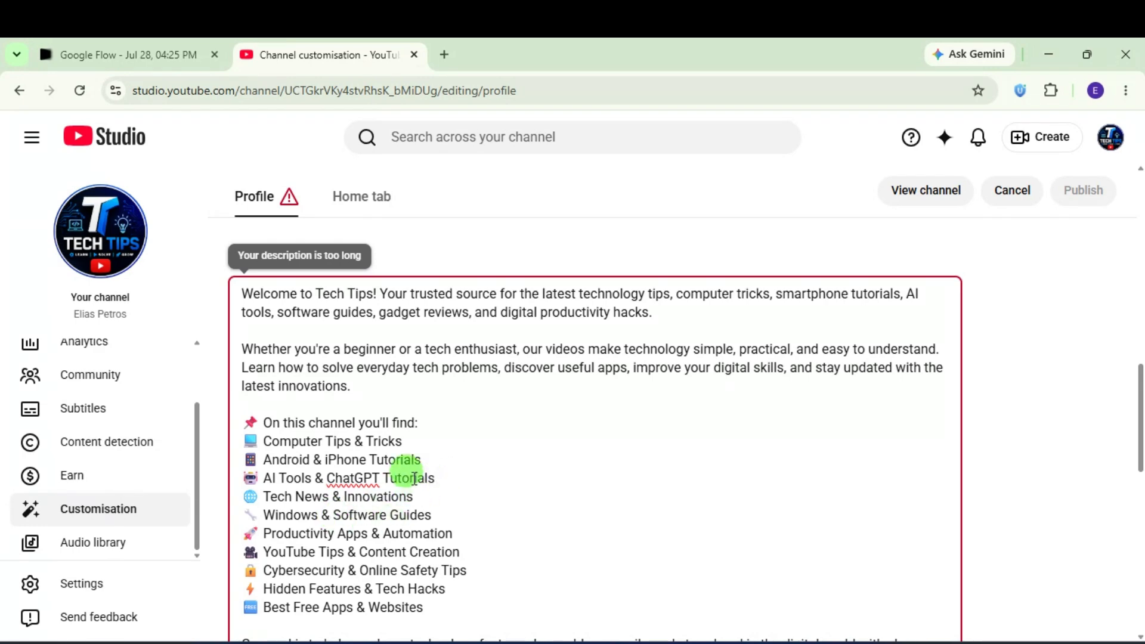
pyautogui.scroll(-3, 437, 531)
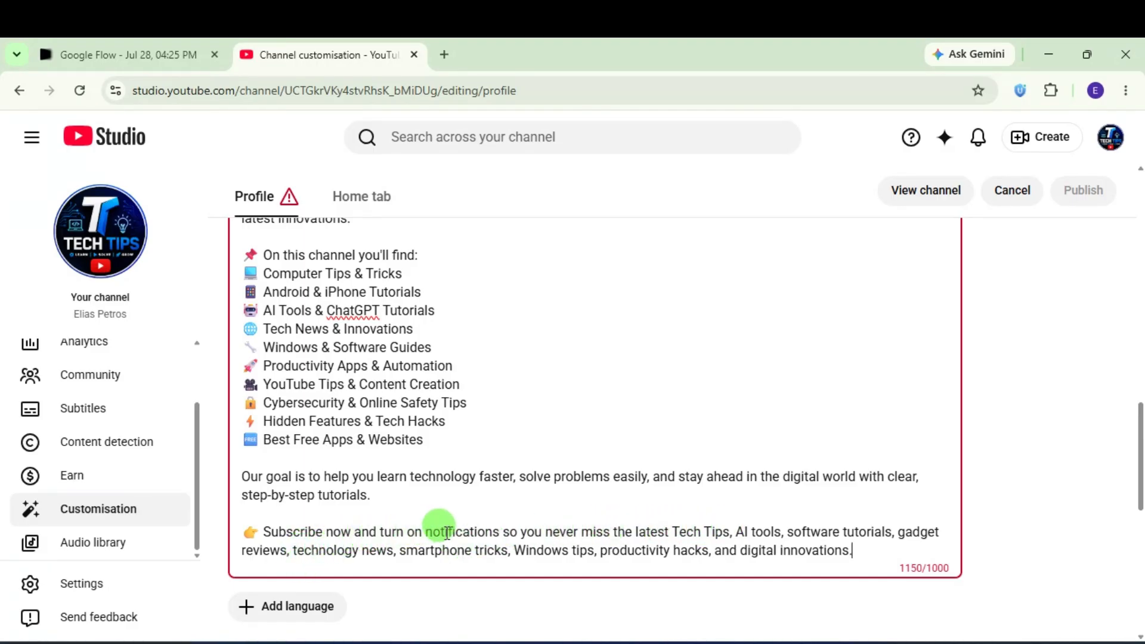
# Step: Add 'videos.' after 'latest' and delete the trailing keyword list
pyautogui.click(671, 531)
pyautogui.write('videos.')
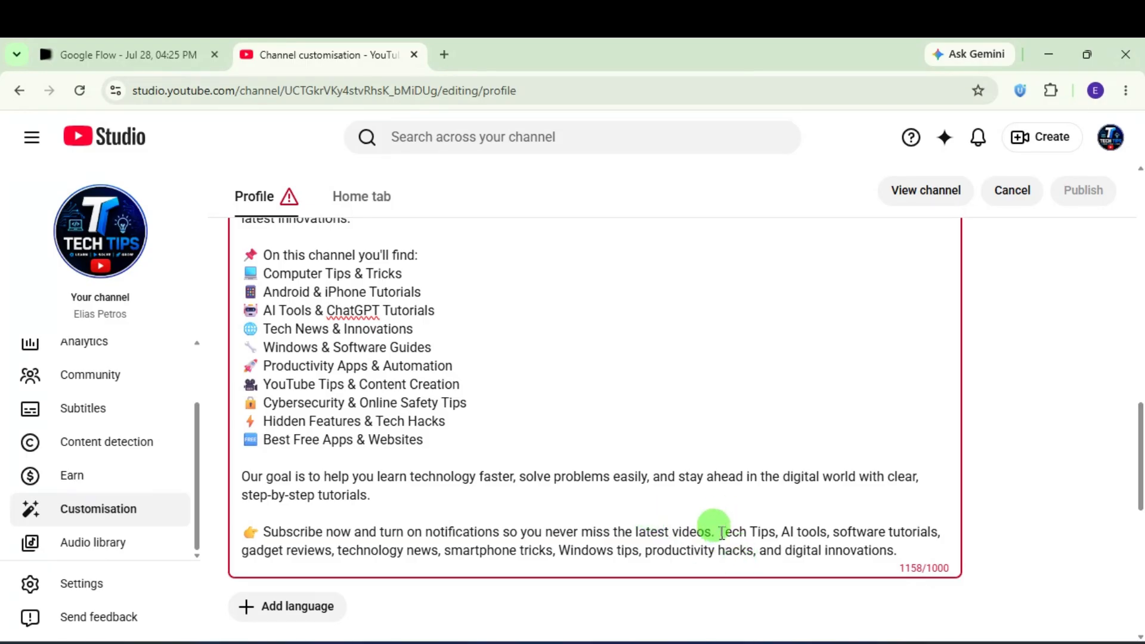
pyautogui.moveTo(717, 531); pyautogui.dragTo(903, 552)
pyautogui.press('BackSpace')
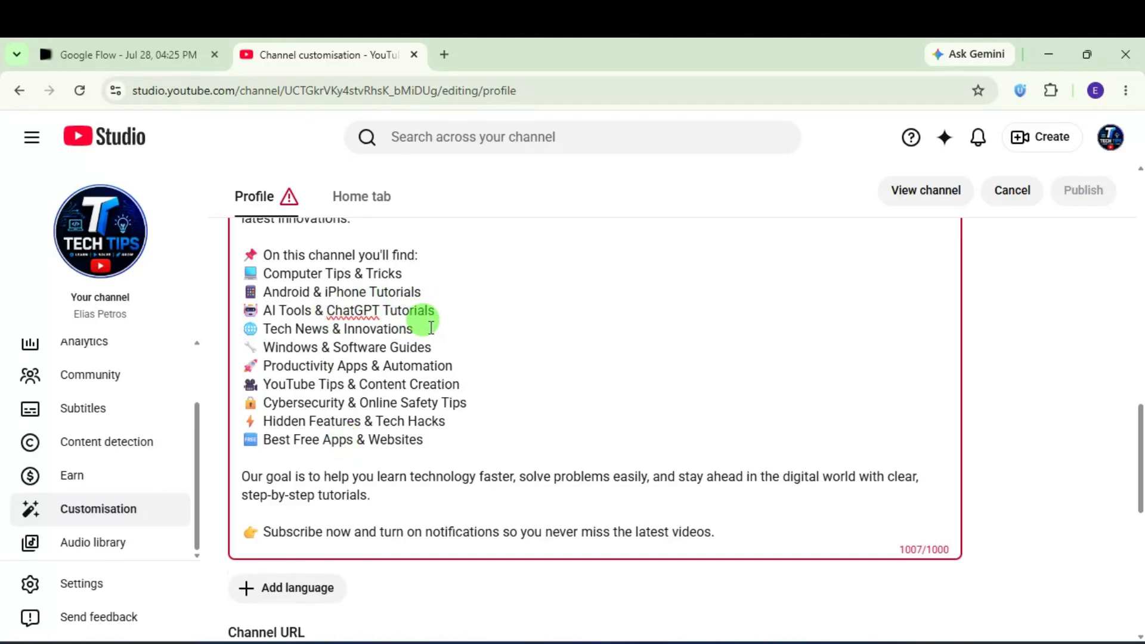
# Step: Select the 'Android & iPhone Tutorials' line to trim the description
pyautogui.moveTo(435, 328); pyautogui.dragTo(245, 329)
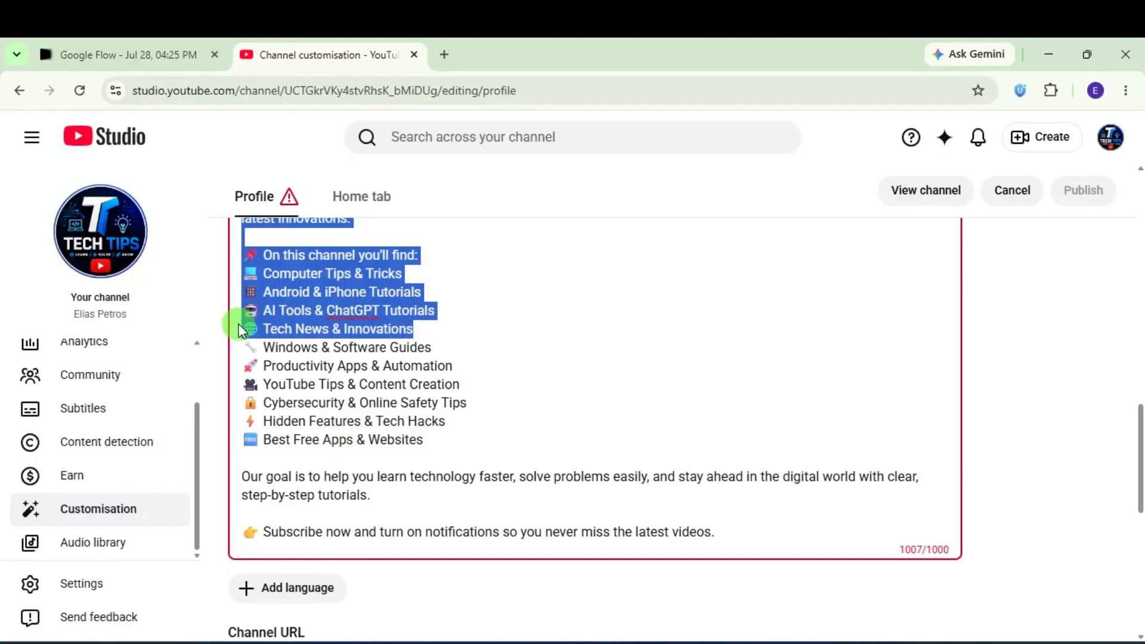
pyautogui.click(292, 292)
pyautogui.moveTo(420, 256); pyautogui.dragTo(311, 274)
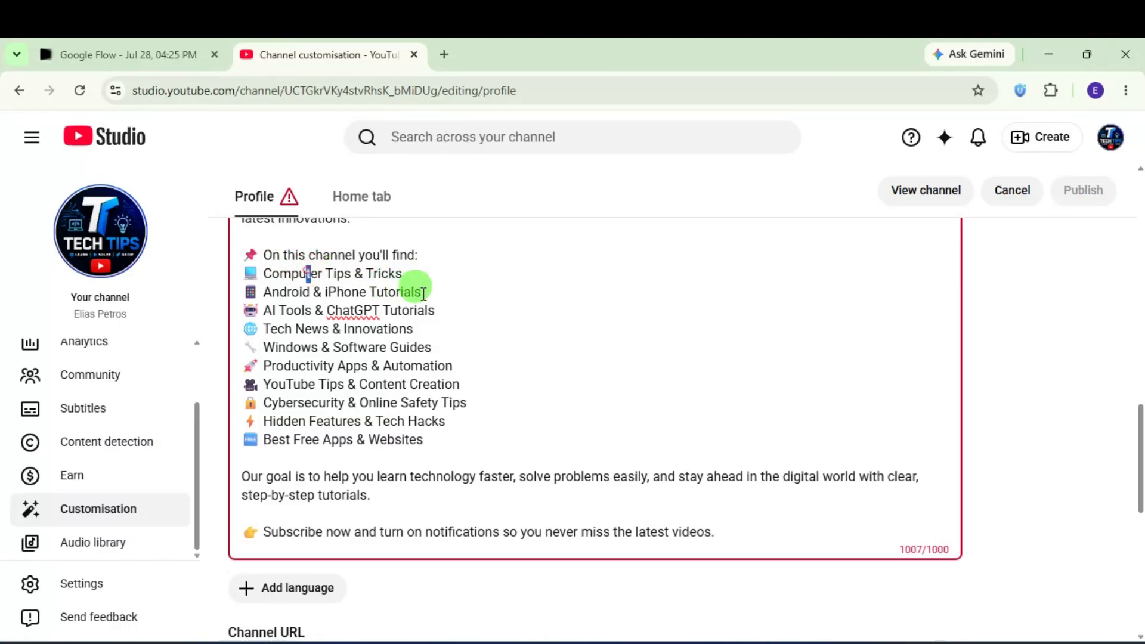
pyautogui.moveTo(437, 291); pyautogui.dragTo(240, 296)
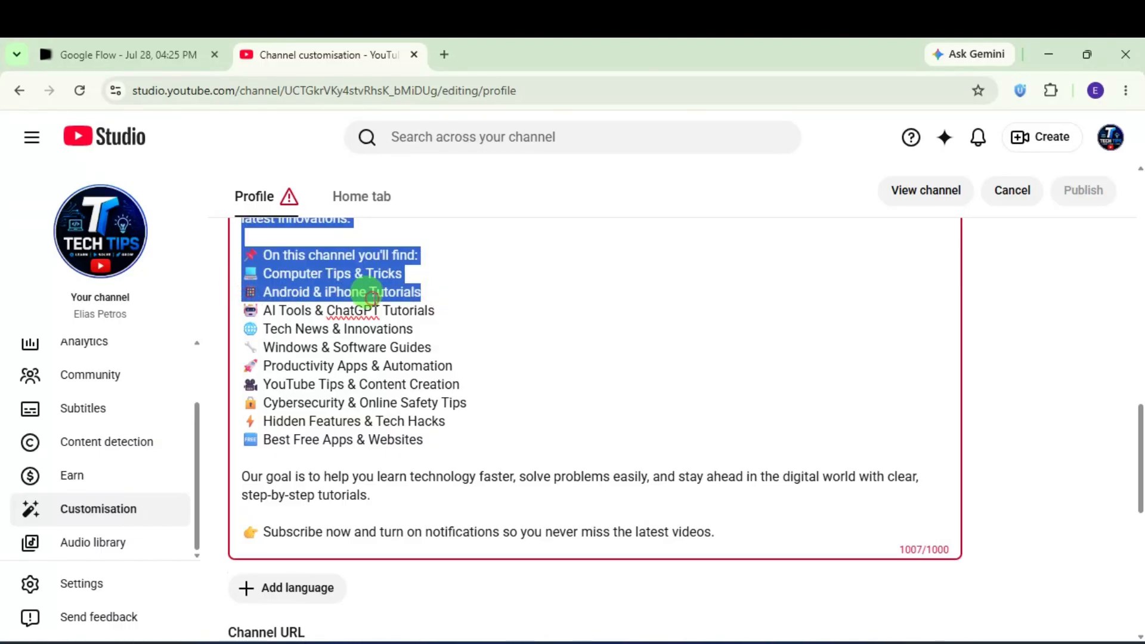
pyautogui.click(425, 291)
pyautogui.moveTo(422, 292); pyautogui.dragTo(269, 291)
# Step: Delete the 'Android & iPhone Tutorials' line and its leftover emoji line, then review the profile
pyautogui.press('BackSpace')
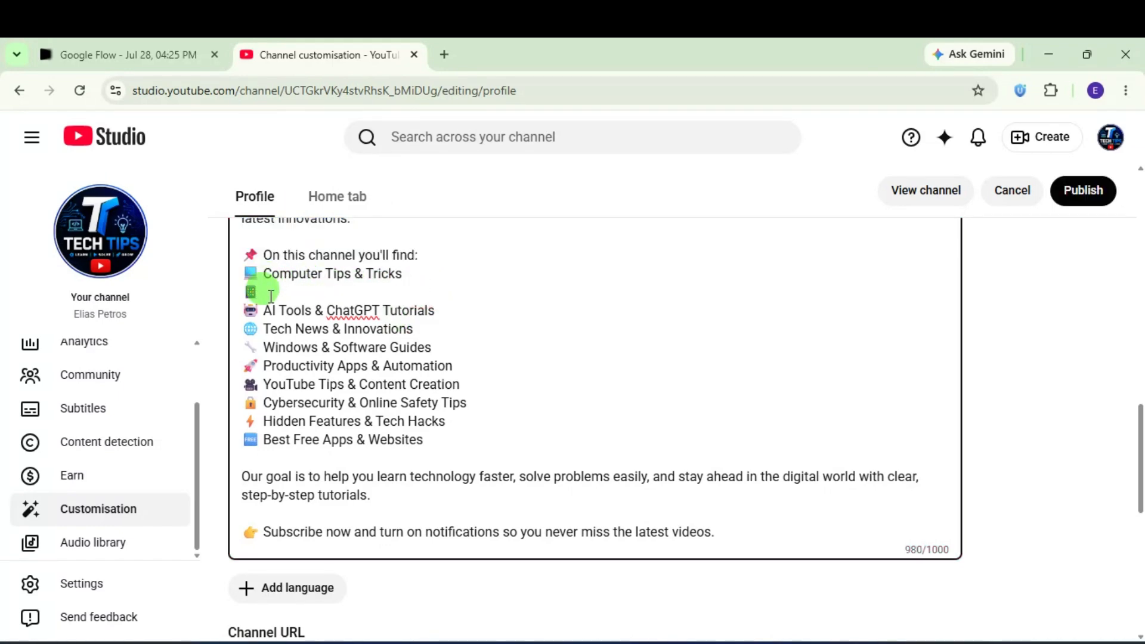
pyautogui.press('BackSpace')
pyautogui.press('BackSpace')
pyautogui.scroll(-6, 493, 357)
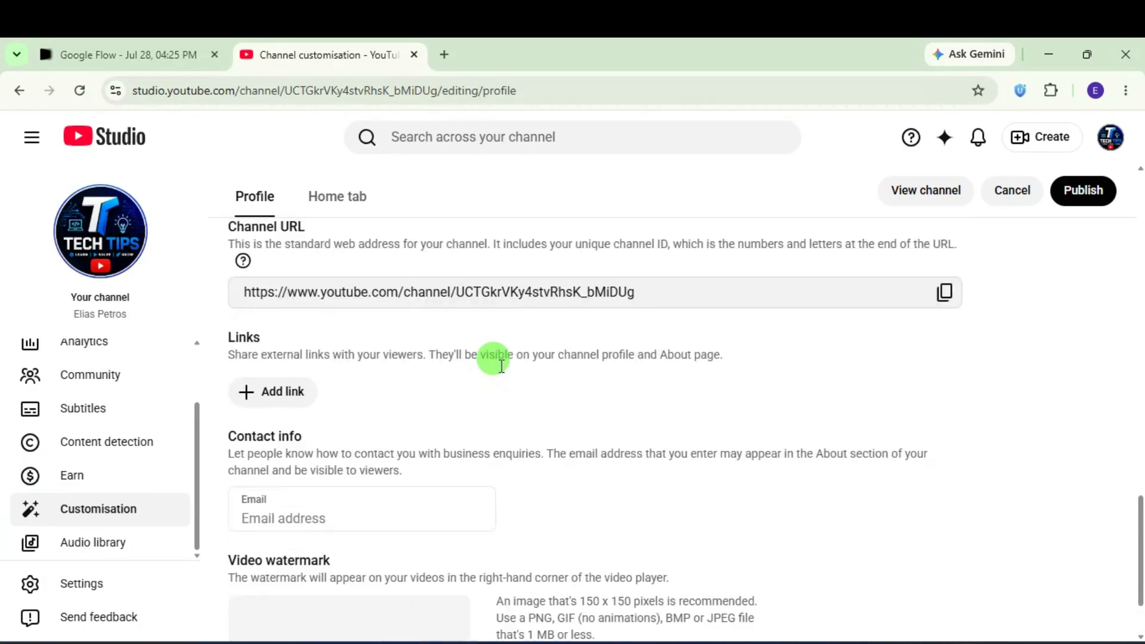
pyautogui.scroll(1, 501, 365)
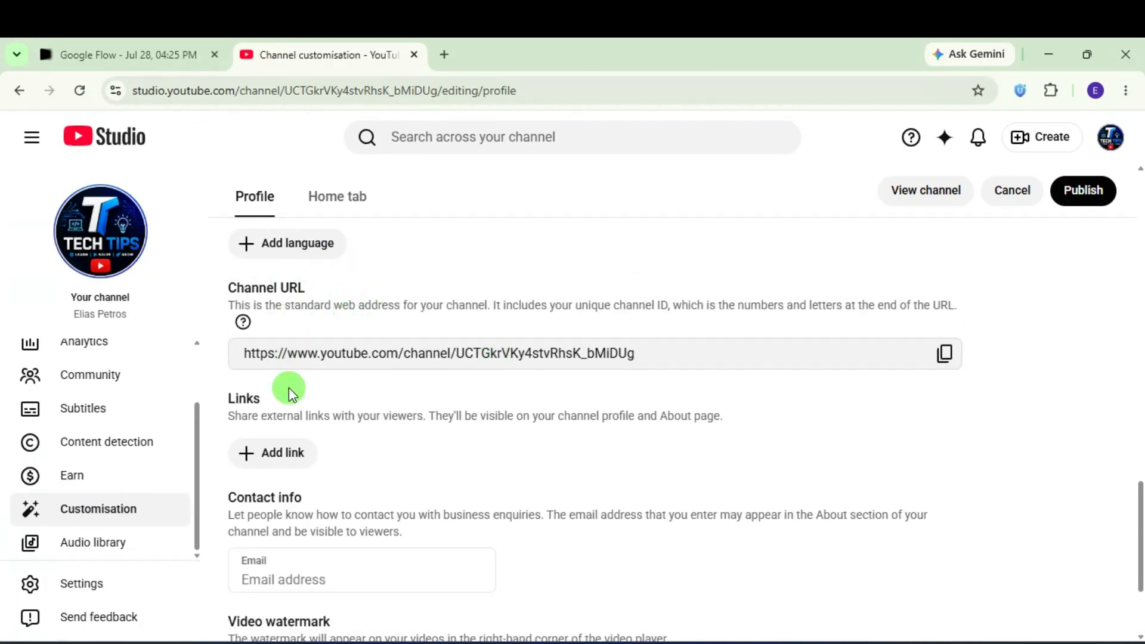
pyautogui.scroll(-3, 340, 417)
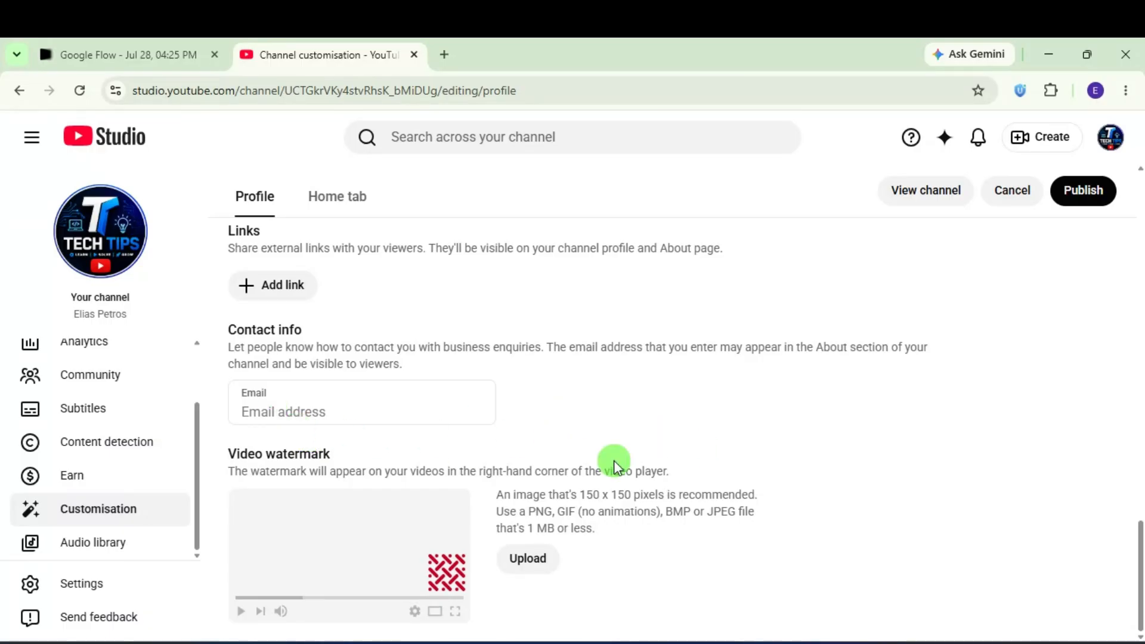
pyautogui.scroll(6, 791, 455)
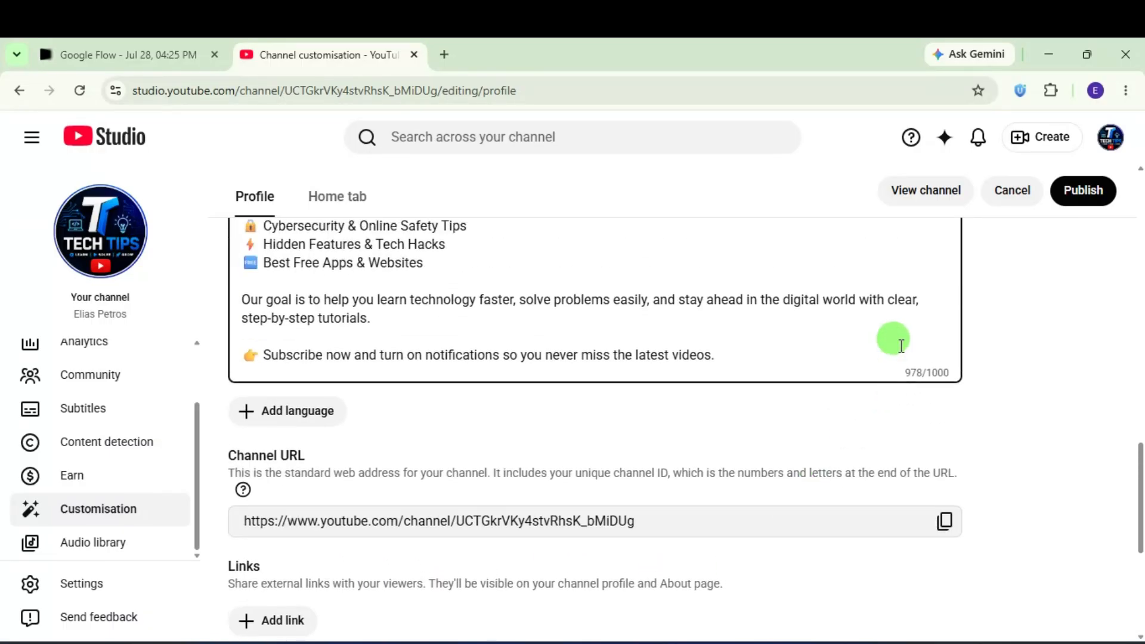
pyautogui.scroll(15, 577, 422)
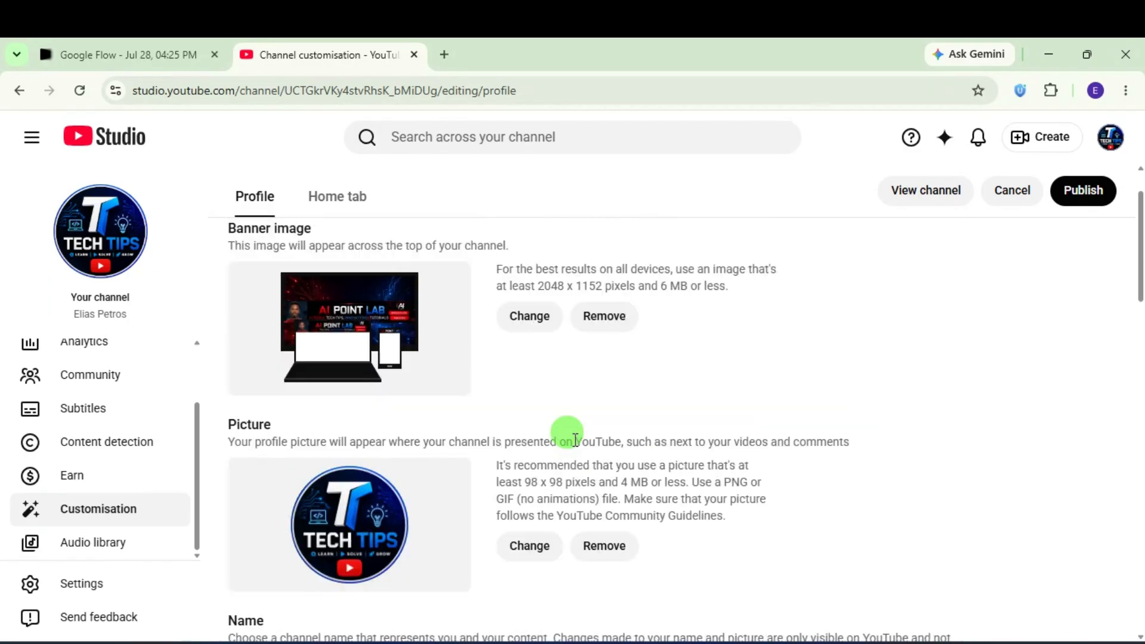
pyautogui.scroll(1, 574, 439)
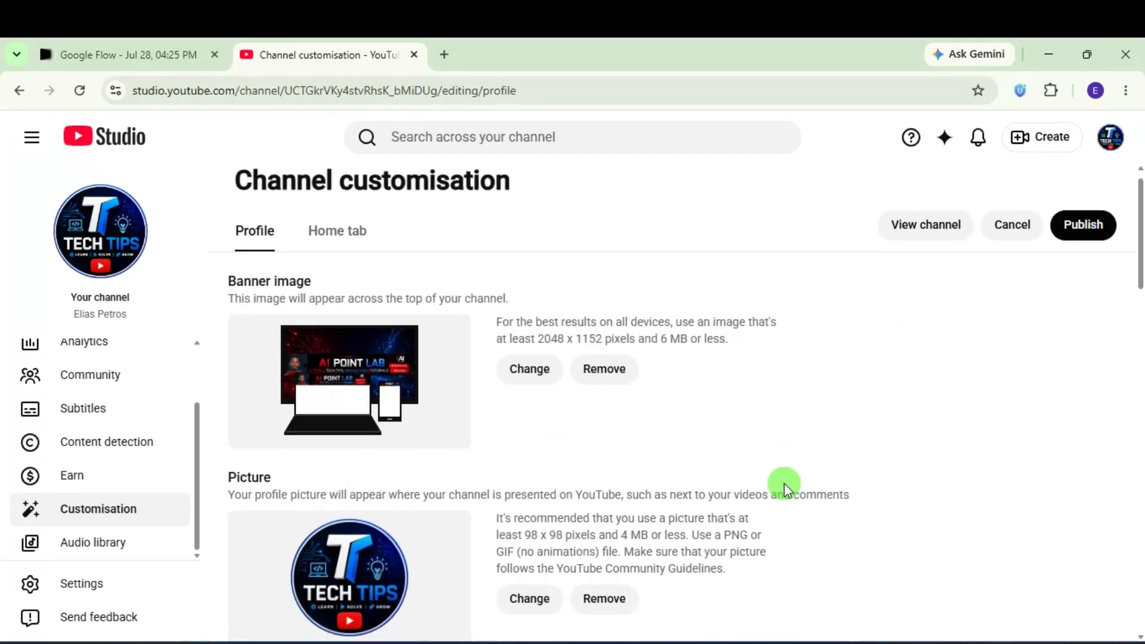
pyautogui.scroll(-11, 784, 488)
# Step: Publish the trimmed channel description and open the public channel page
pyautogui.click(1082, 191)
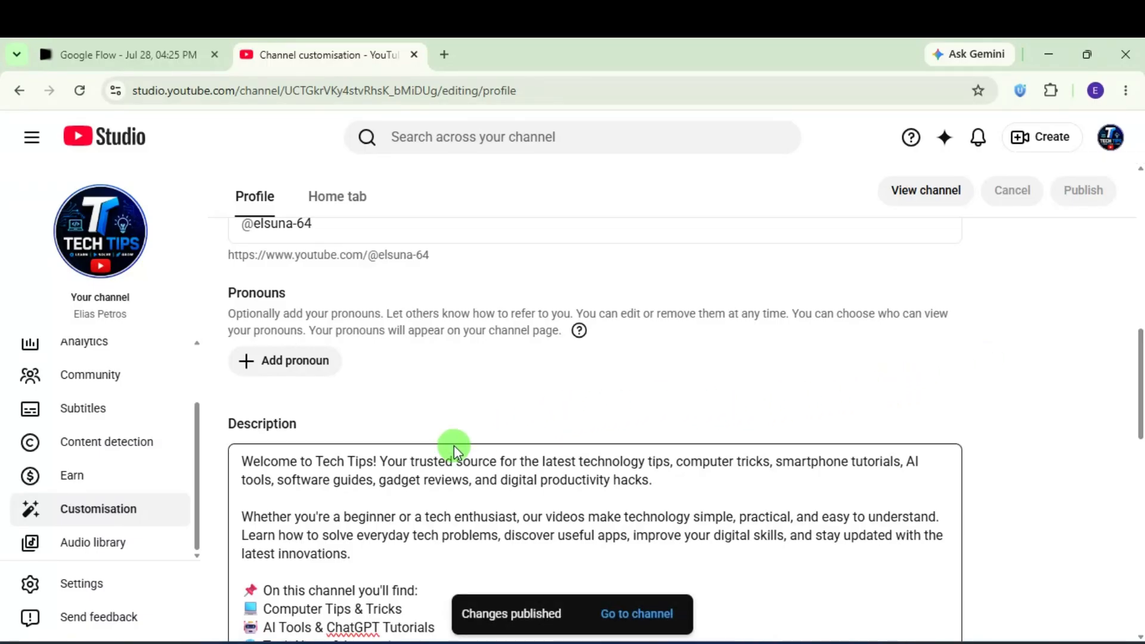
pyautogui.scroll(-4, 437, 463)
pyautogui.scroll(4, 435, 447)
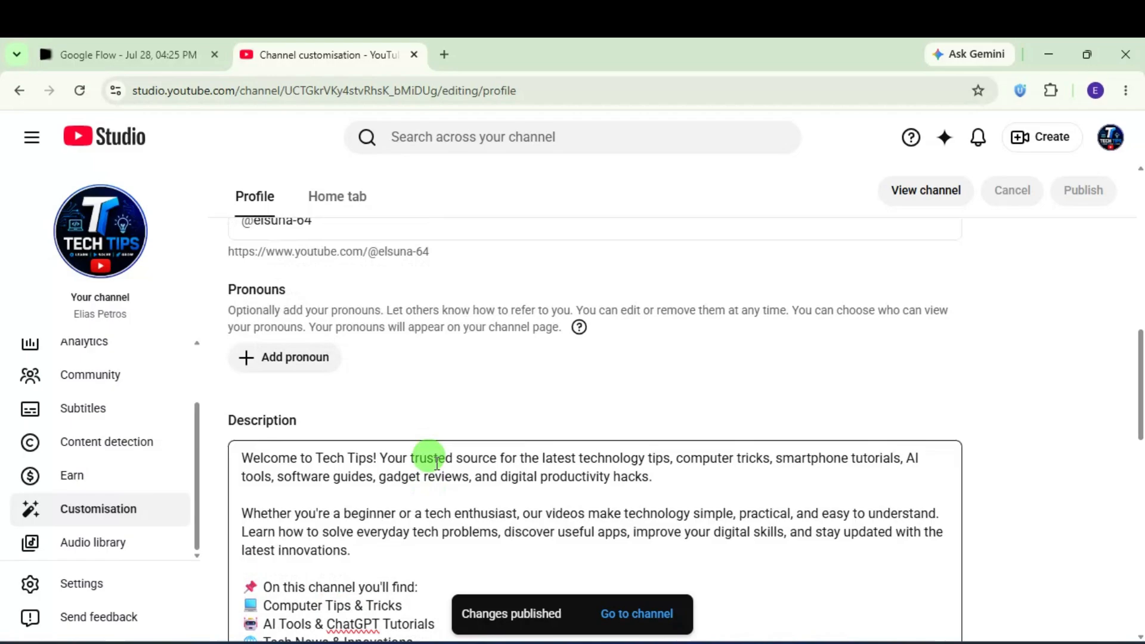
pyautogui.click(921, 191)
# Step: Open the public channel page in its own tab and close the duplicate tab
pyautogui.click(325, 55)
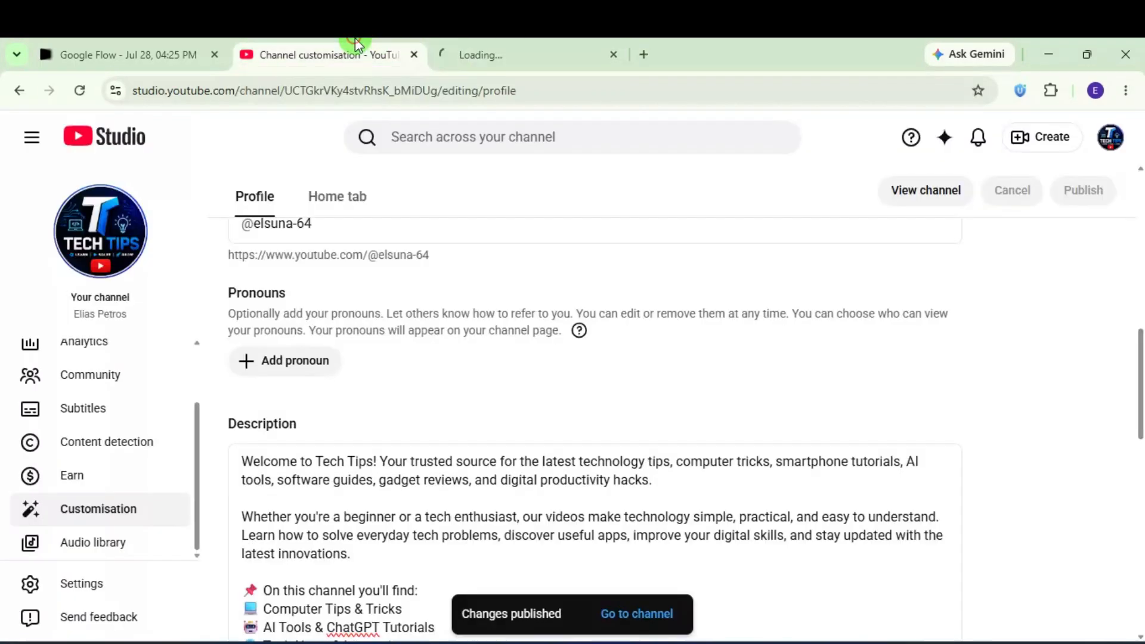
pyautogui.click(956, 198)
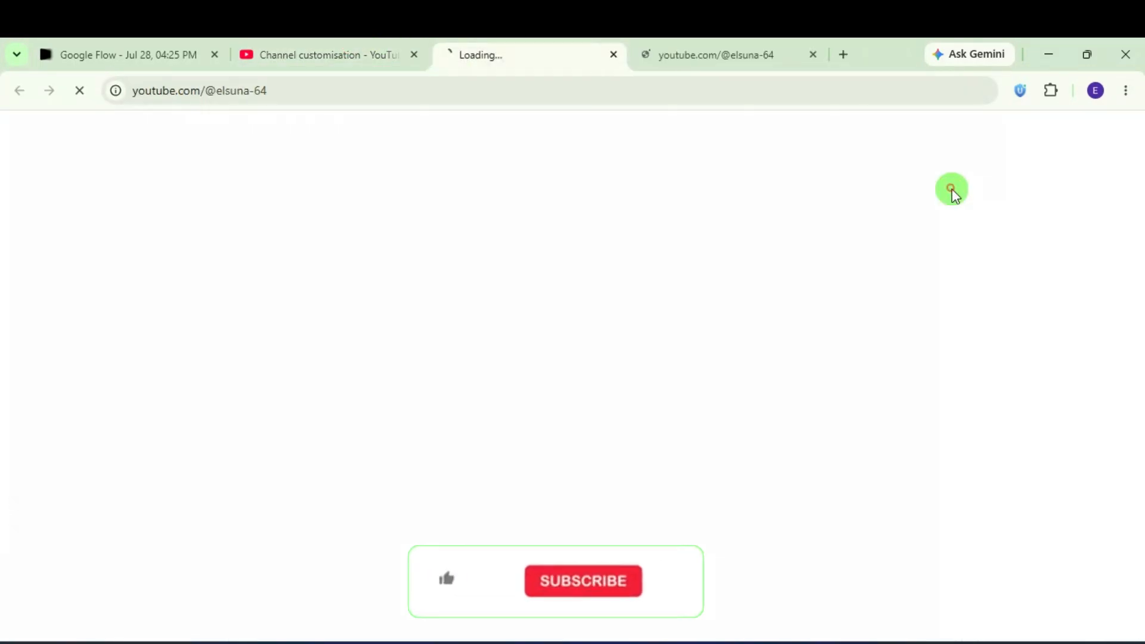
pyautogui.click(707, 40)
pyautogui.click(812, 54)
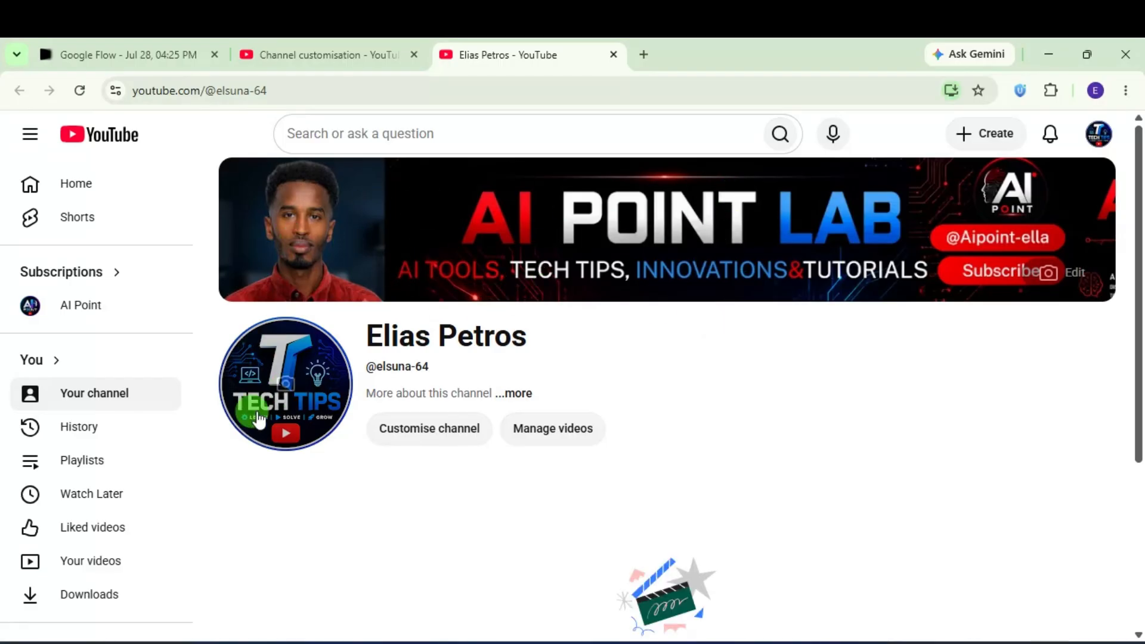
# Step: Check the channel's About details in the '...more' window, then close it
pyautogui.click(518, 393)
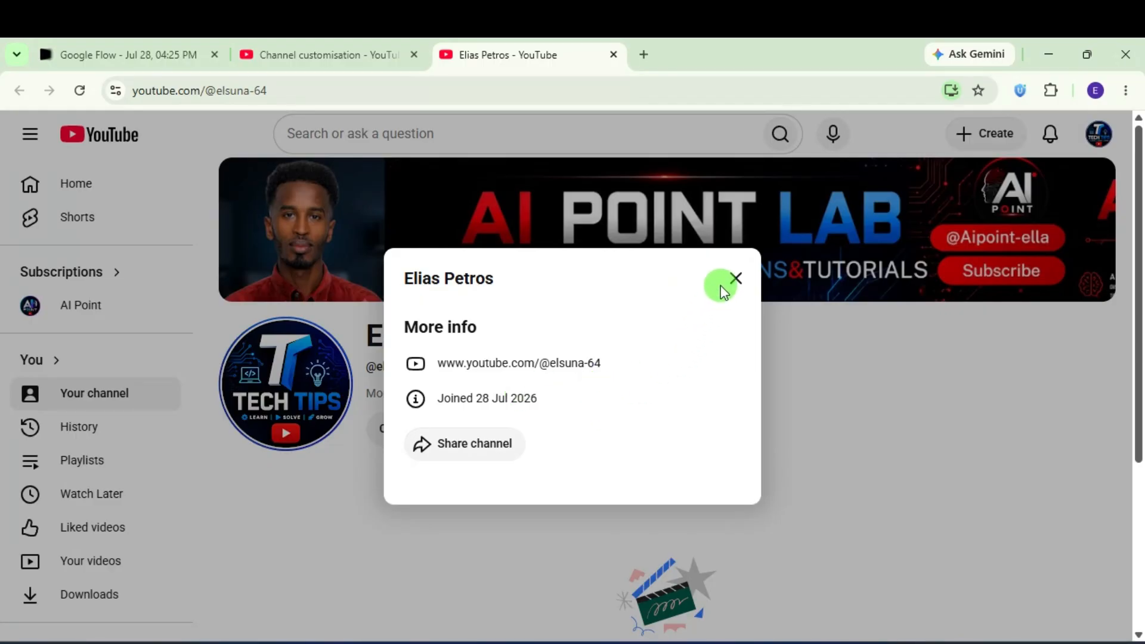
pyautogui.click(721, 286)
pyautogui.scroll(-3, 690, 415)
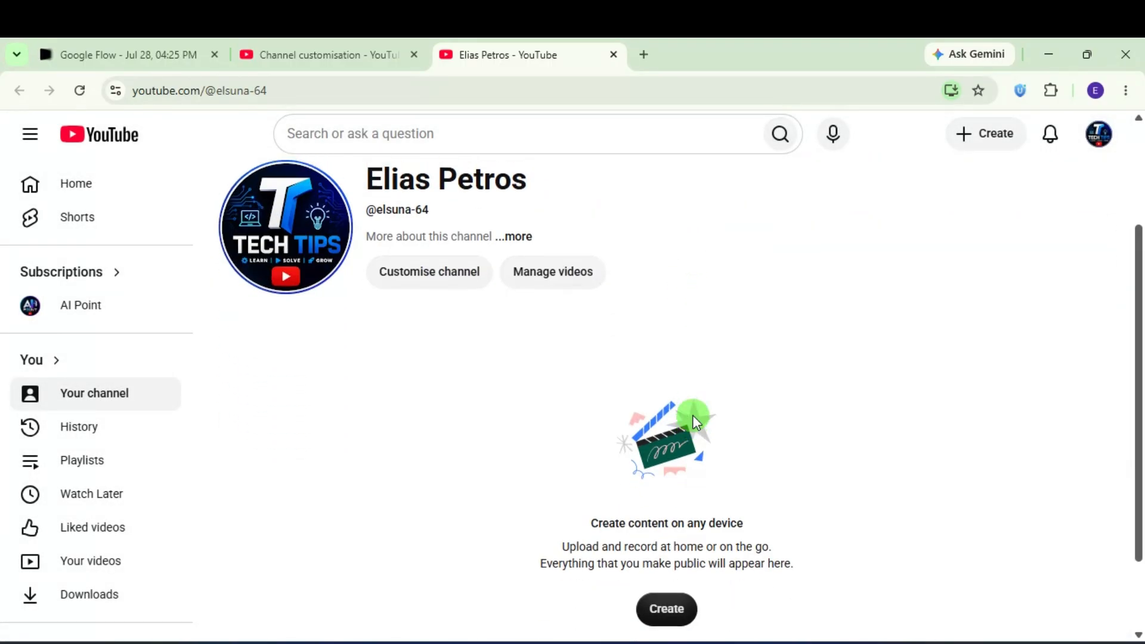
pyautogui.scroll(1, 692, 415)
pyautogui.click(511, 310)
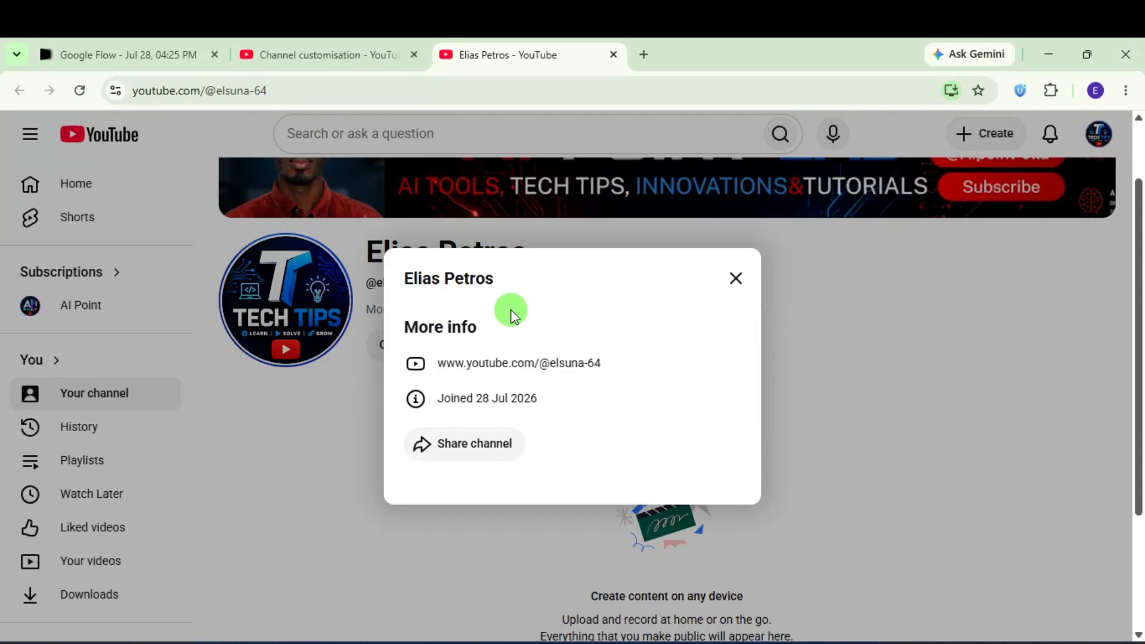
pyautogui.click(731, 285)
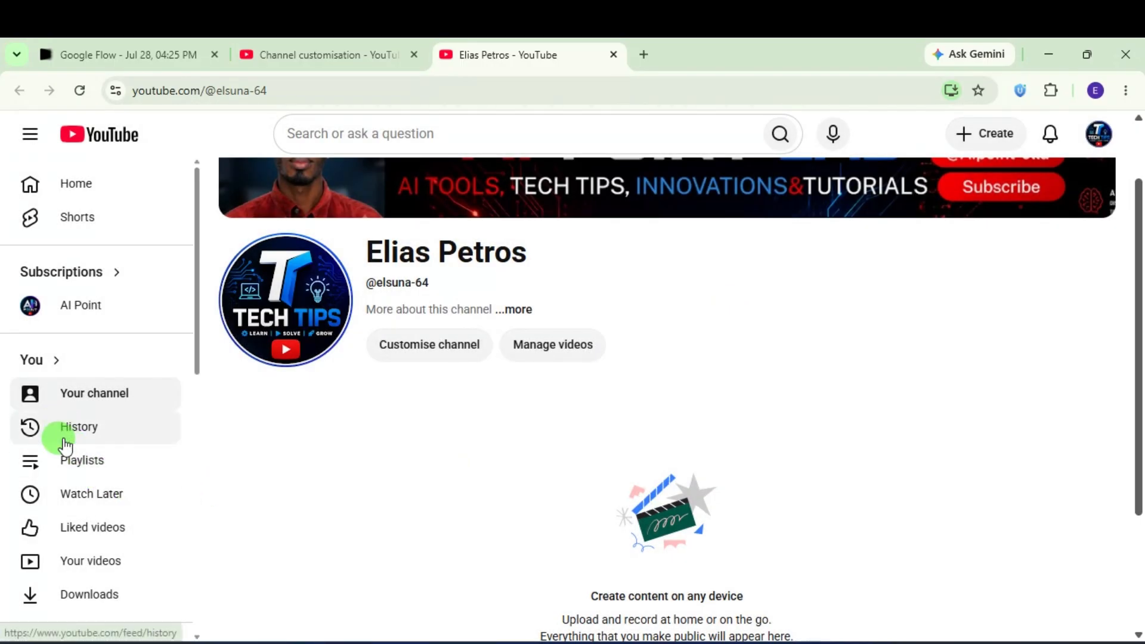
pyautogui.scroll(-2, 56, 440)
pyautogui.scroll(1, 918, 280)
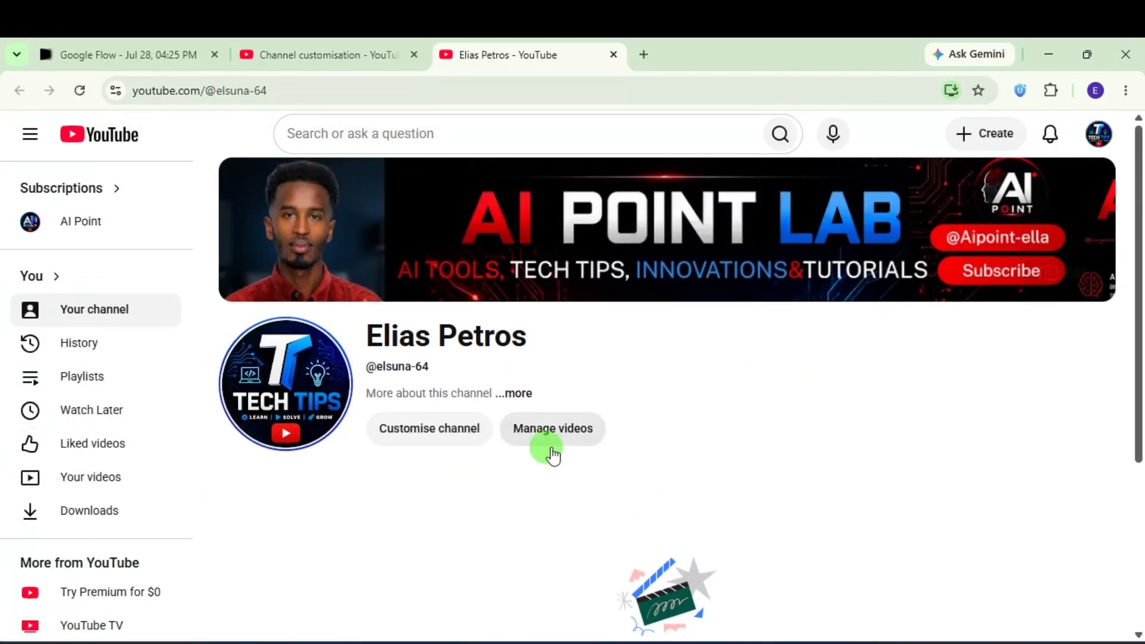
# Step: Open the account menu from the channel avatar
pyautogui.click(1095, 134)
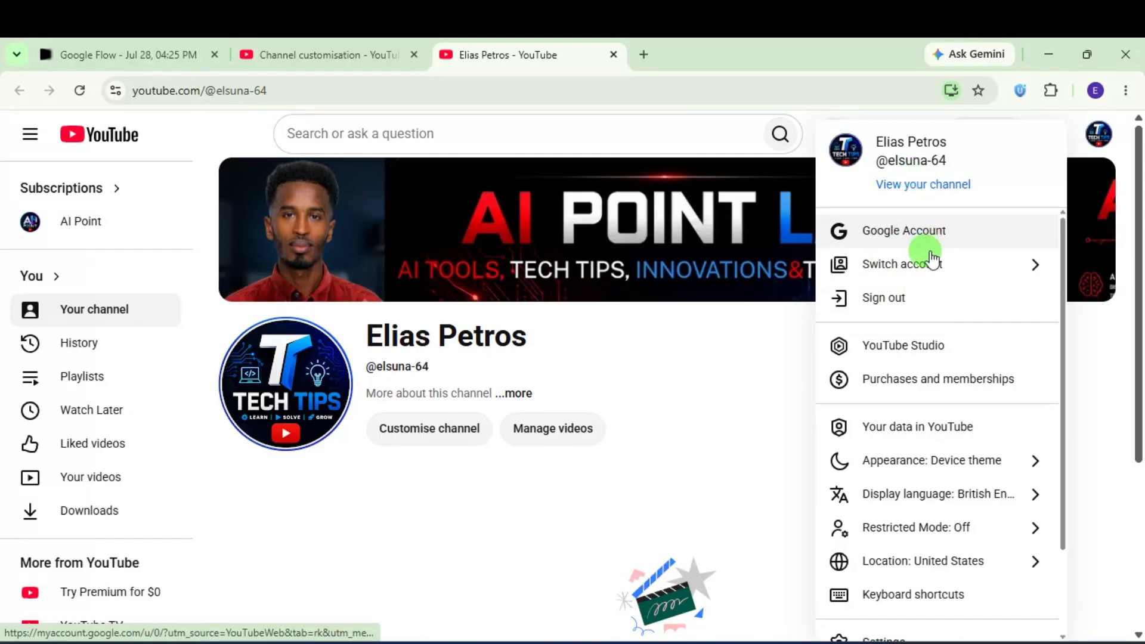
pyautogui.scroll(-2, 921, 366)
pyautogui.scroll(2, 924, 370)
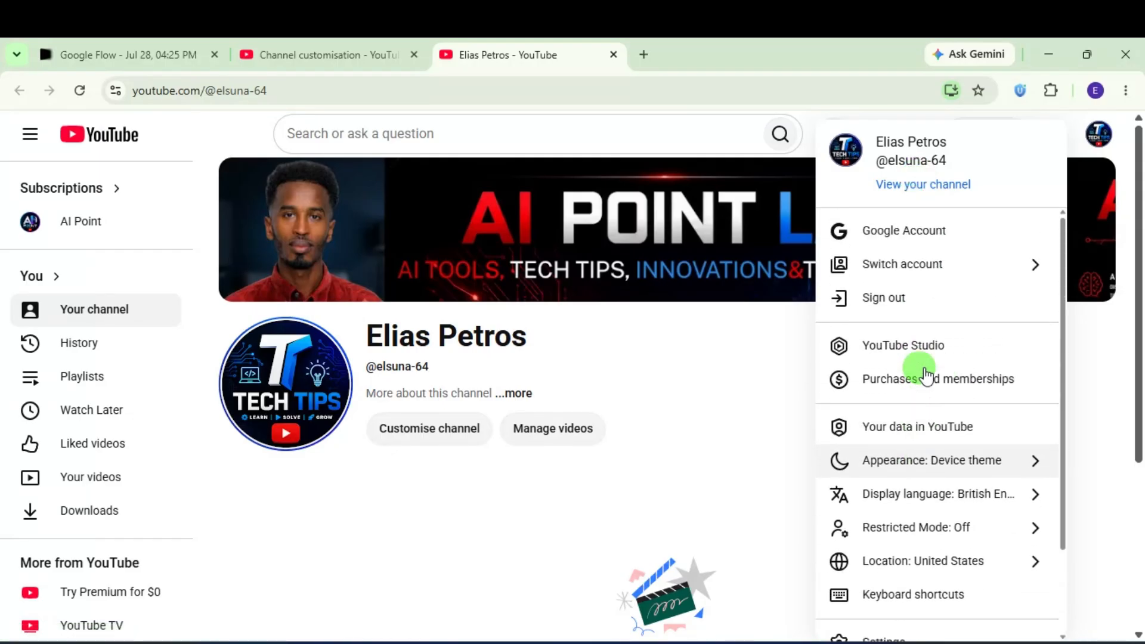
# Step: Open YouTube Studio, dismiss the welcome dialog, and open Settings on the General section
pyautogui.click(921, 356)
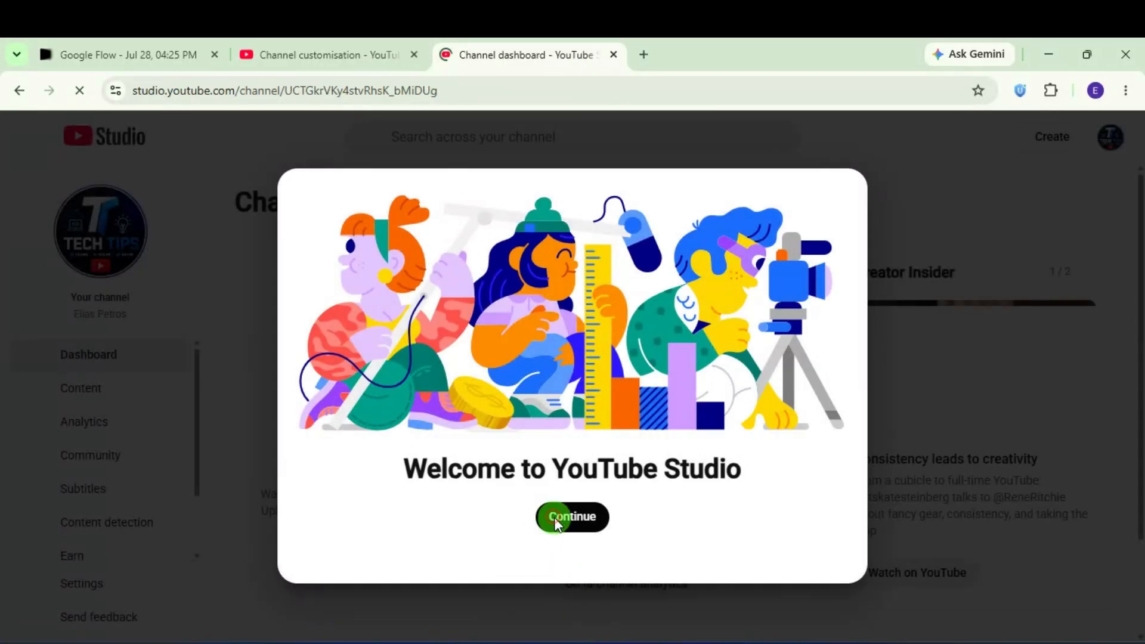
pyautogui.click(554, 519)
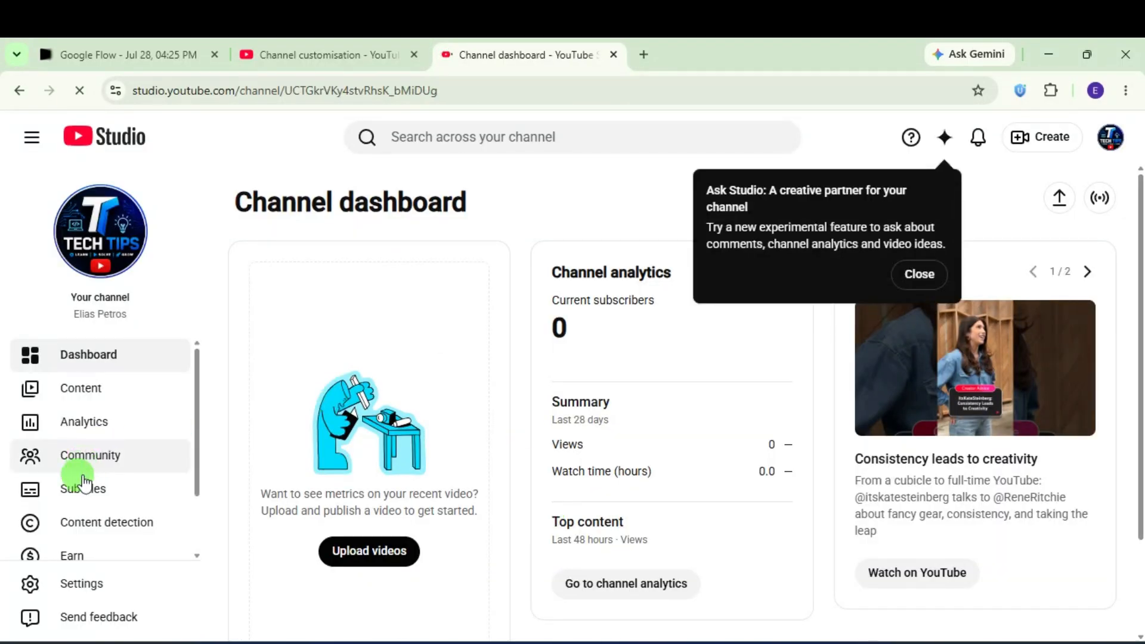
pyautogui.scroll(-2, 83, 482)
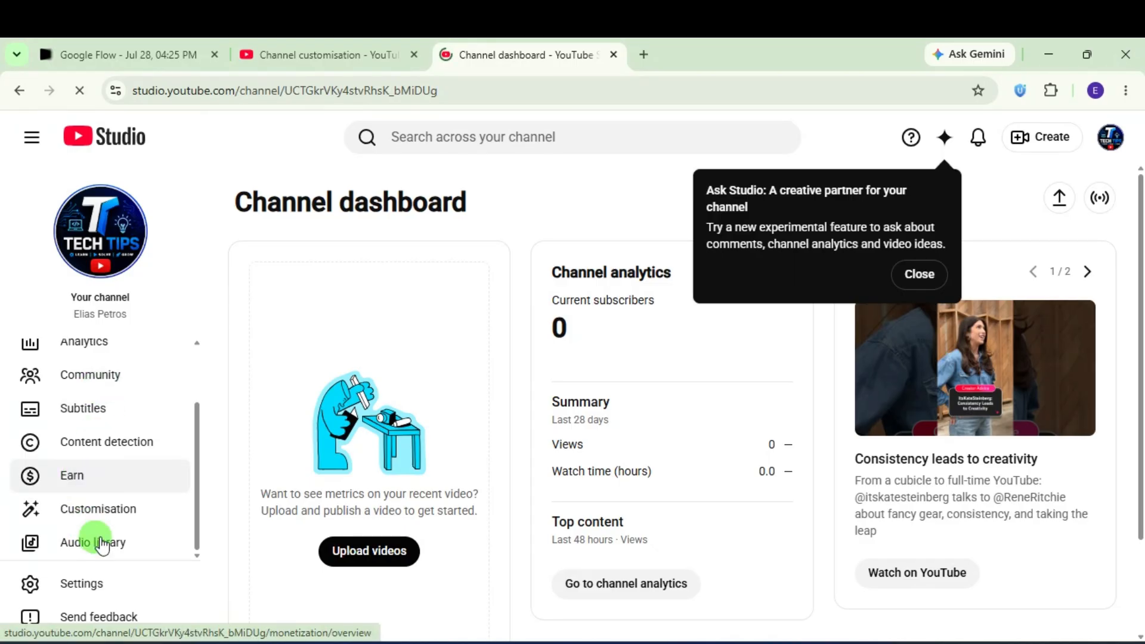
pyautogui.click(102, 581)
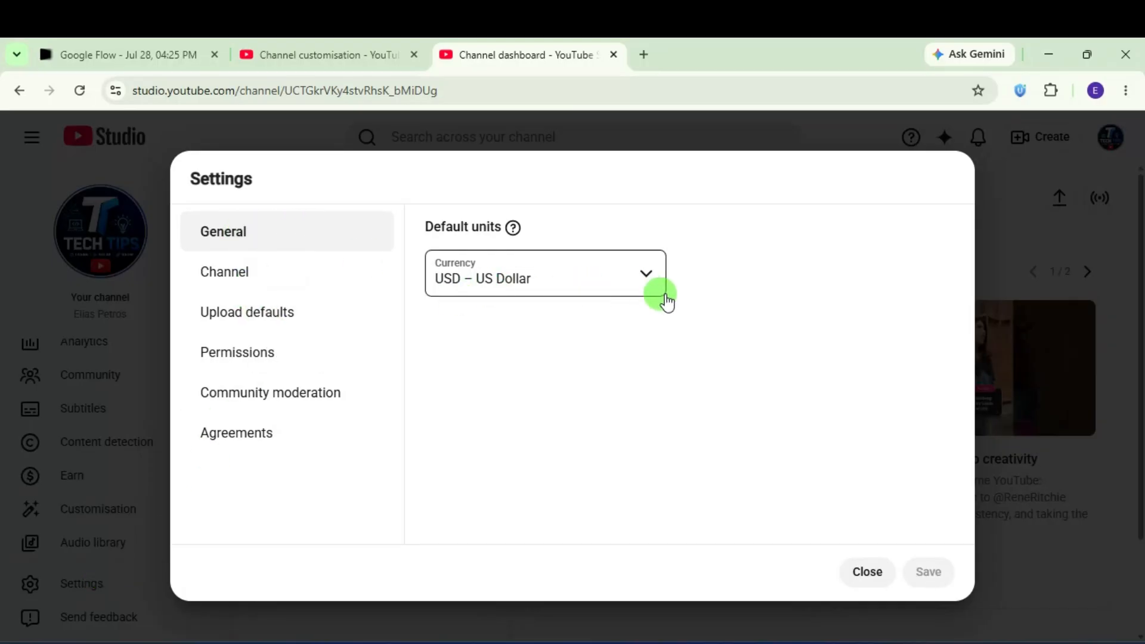
# Step: Go to the channel's Basic info settings and open the Country of residence list
pyautogui.click(252, 276)
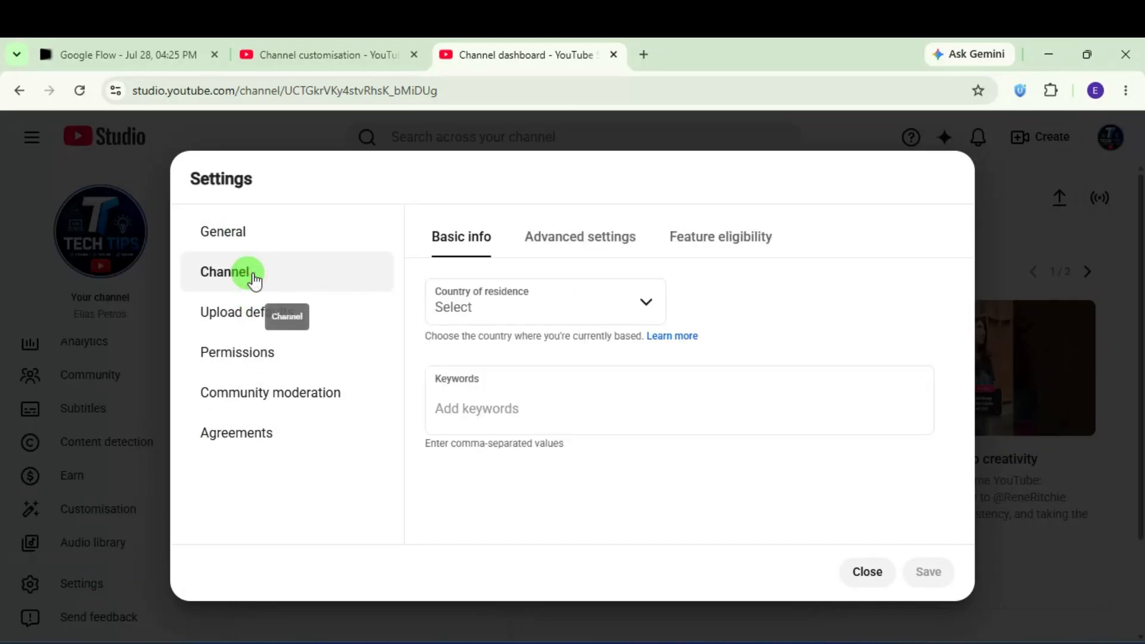
pyautogui.click(438, 229)
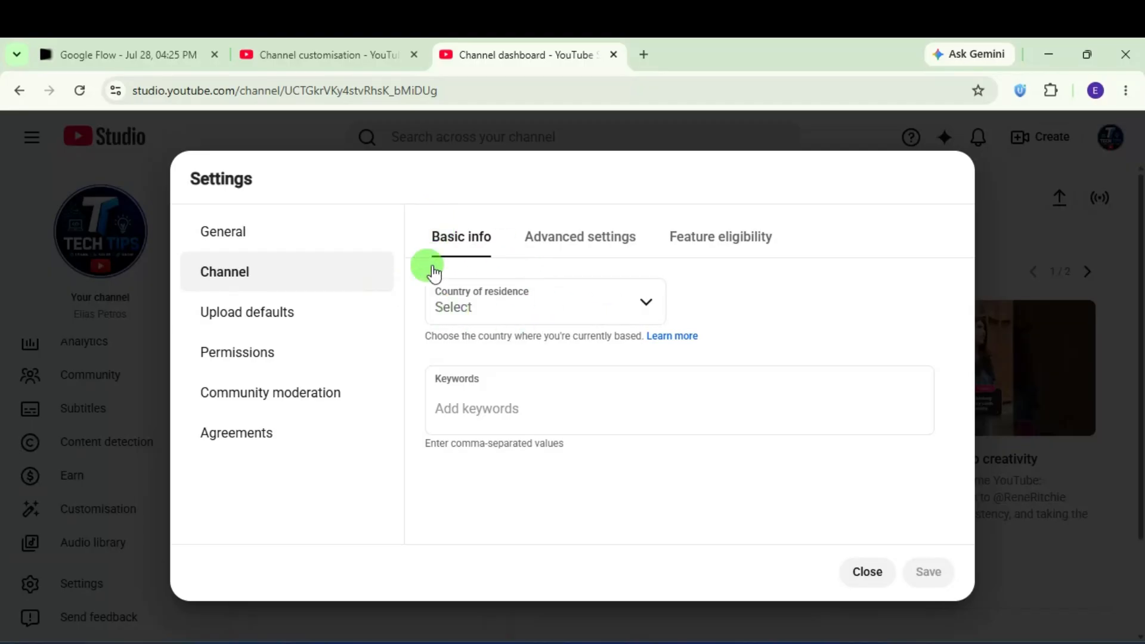
pyautogui.click(593, 295)
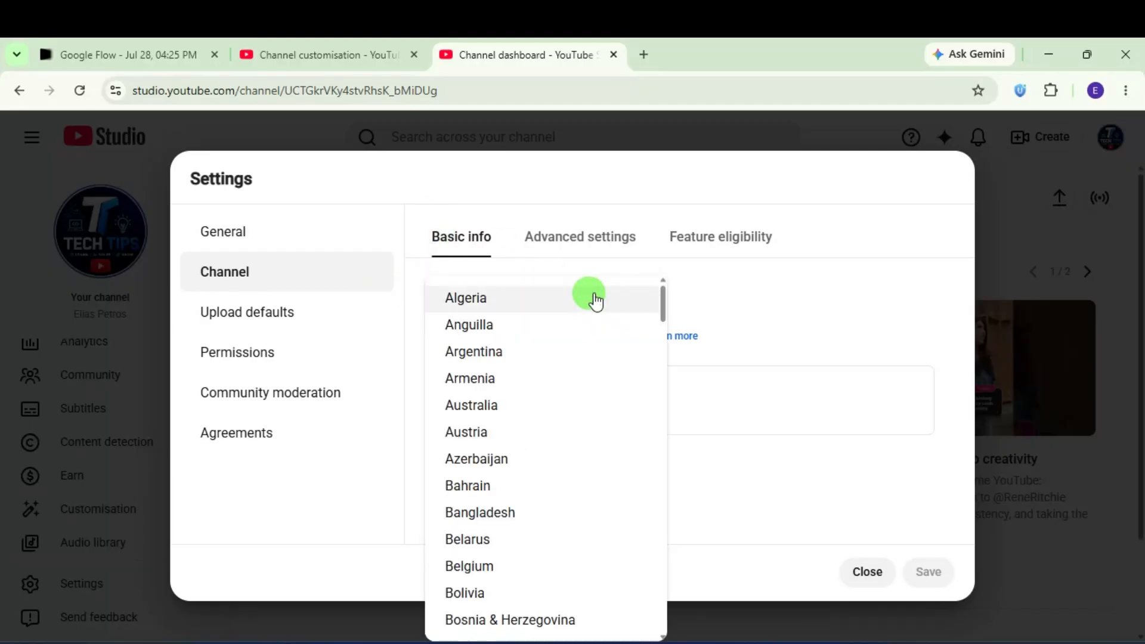
# Step: Choose United States as the country of residence and save the channel settings
pyautogui.scroll(-20, 529, 524)
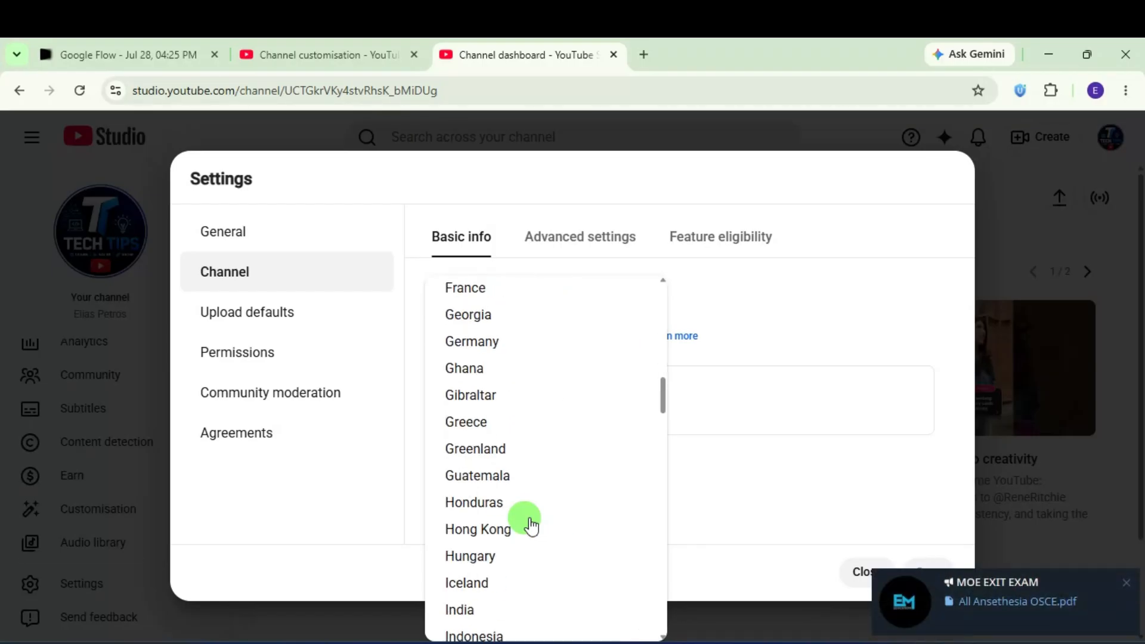
pyautogui.scroll(-18, 531, 525)
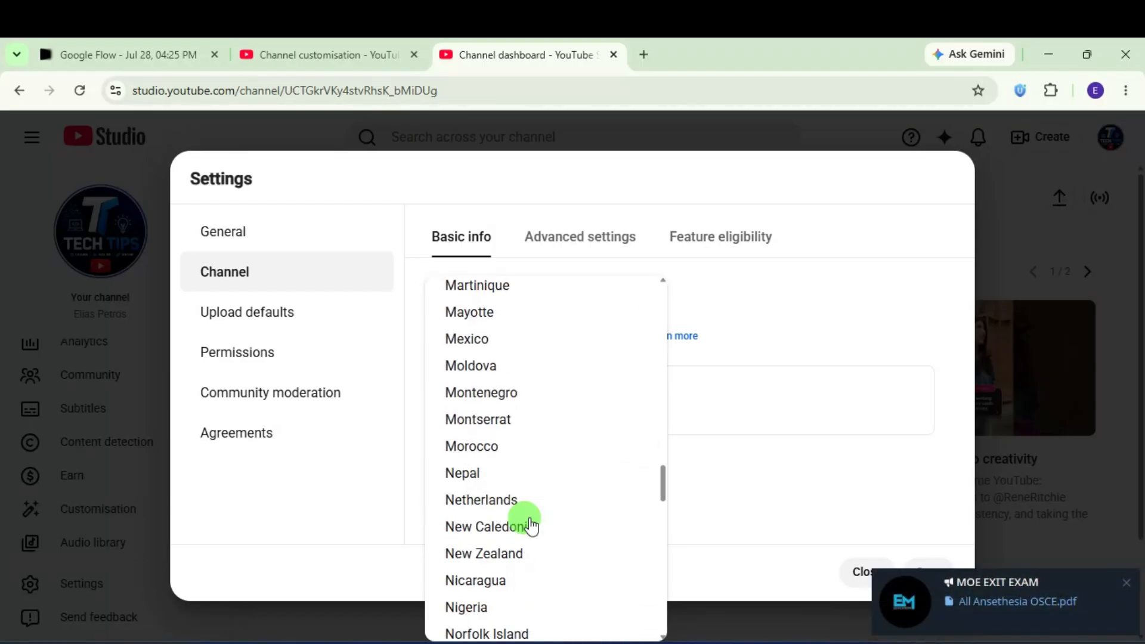
pyautogui.scroll(-10, 530, 524)
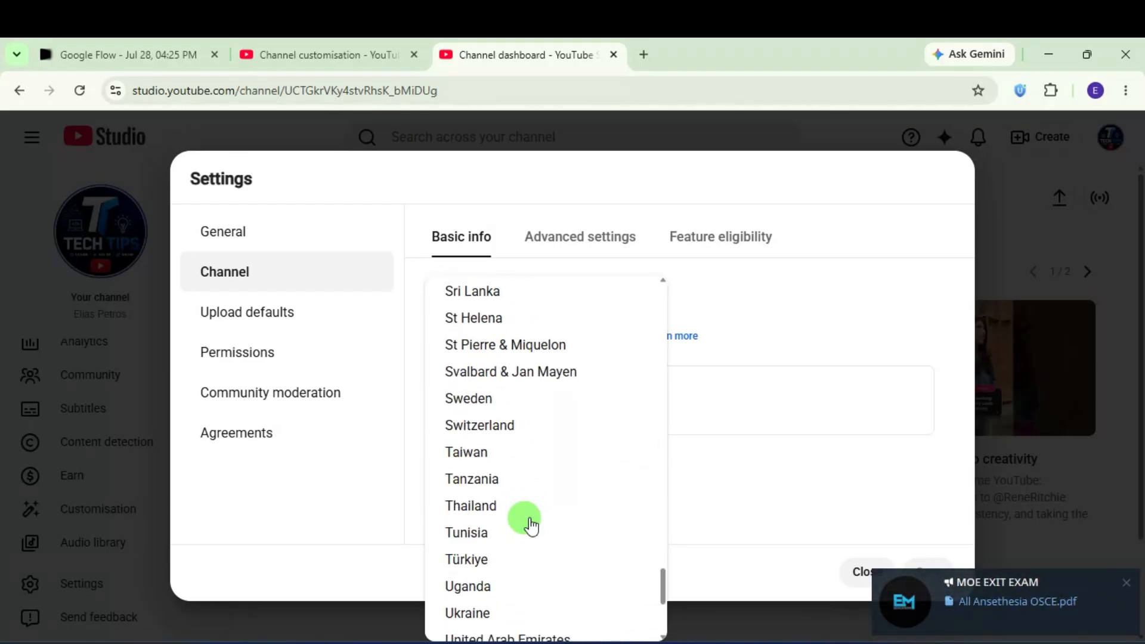
pyautogui.scroll(4, 530, 524)
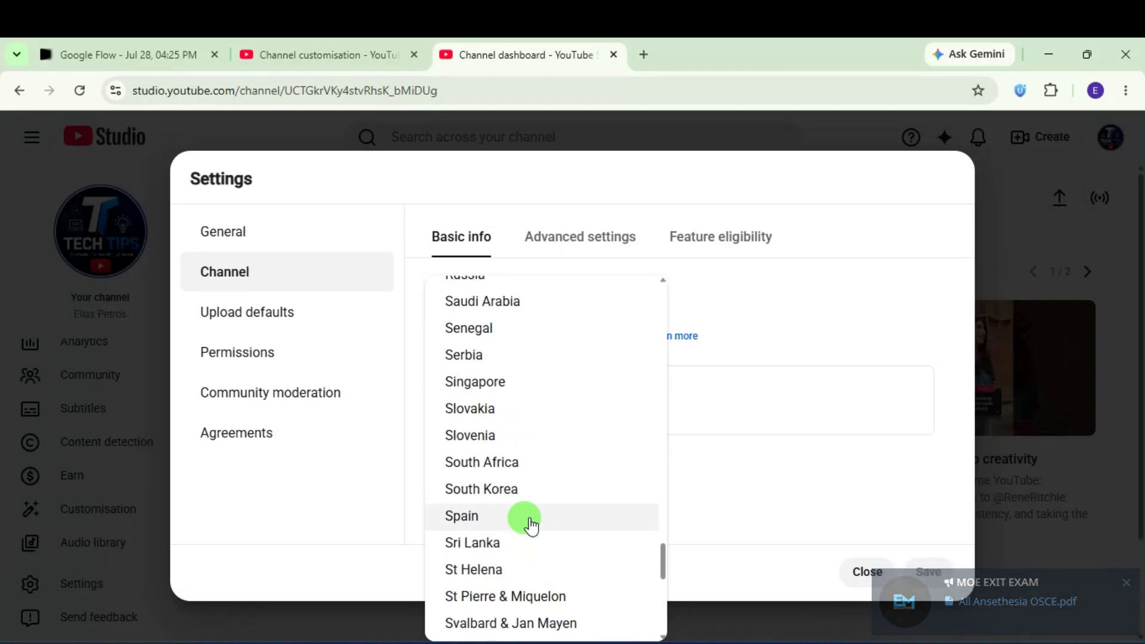
pyautogui.scroll(-9, 531, 524)
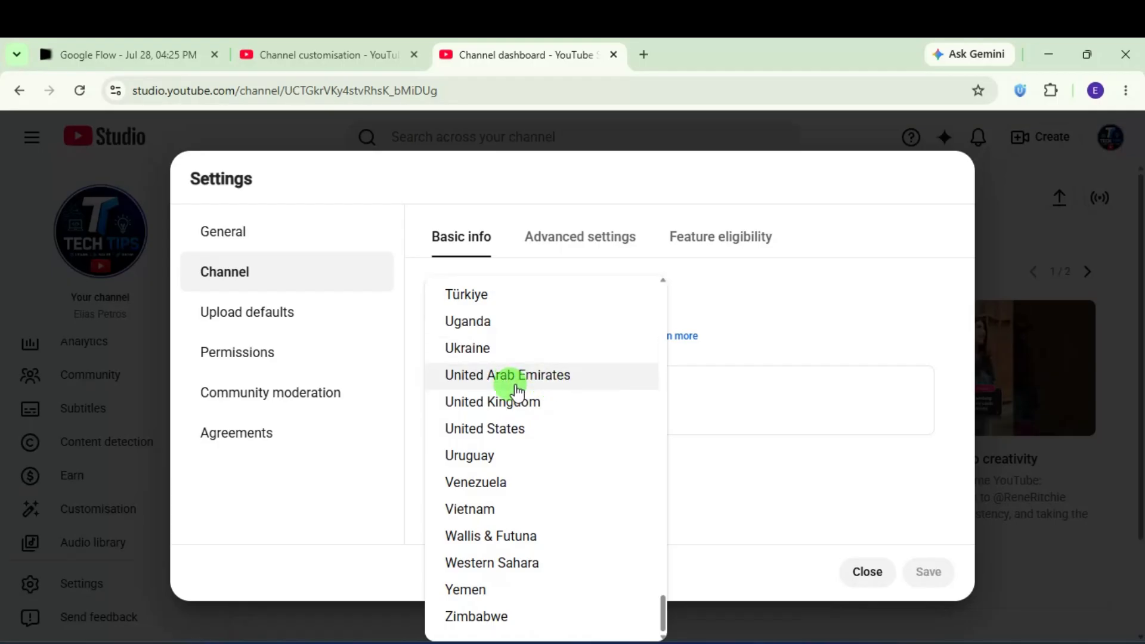
pyautogui.click(513, 441)
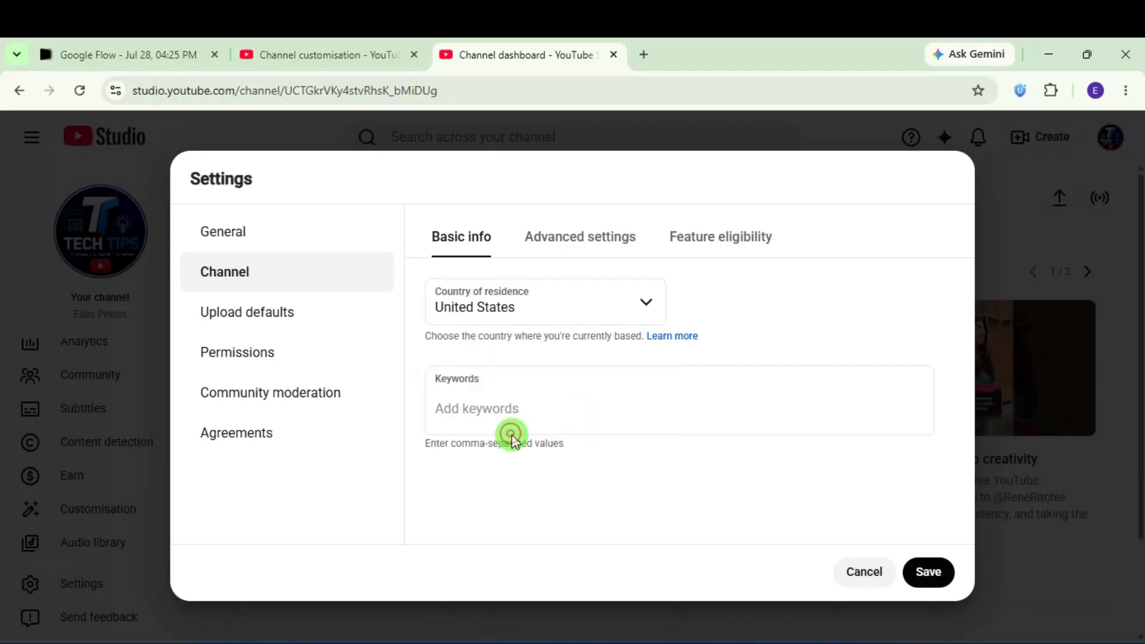
pyautogui.click(458, 407)
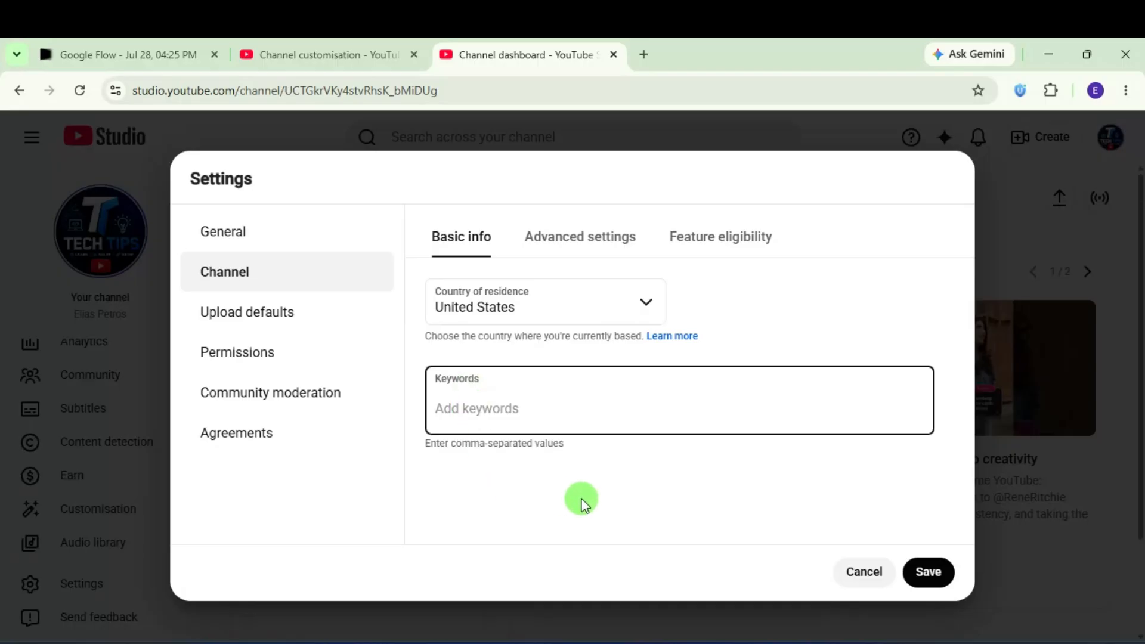
pyautogui.click(926, 570)
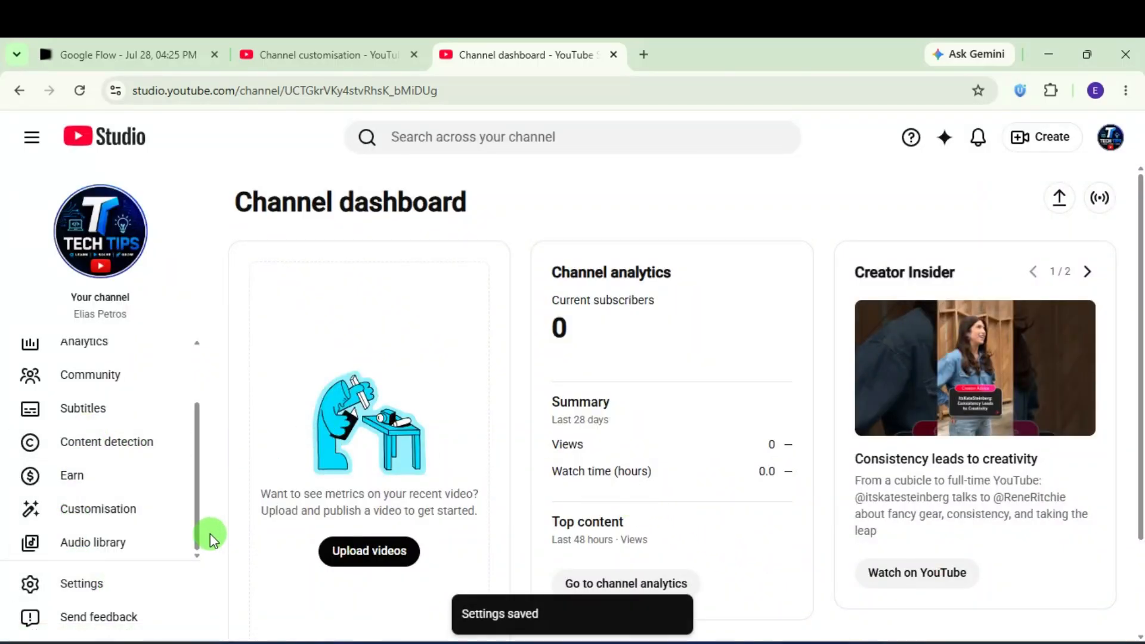
# Step: Reopen Settings and go to the channel's Advanced settings
pyautogui.click(97, 582)
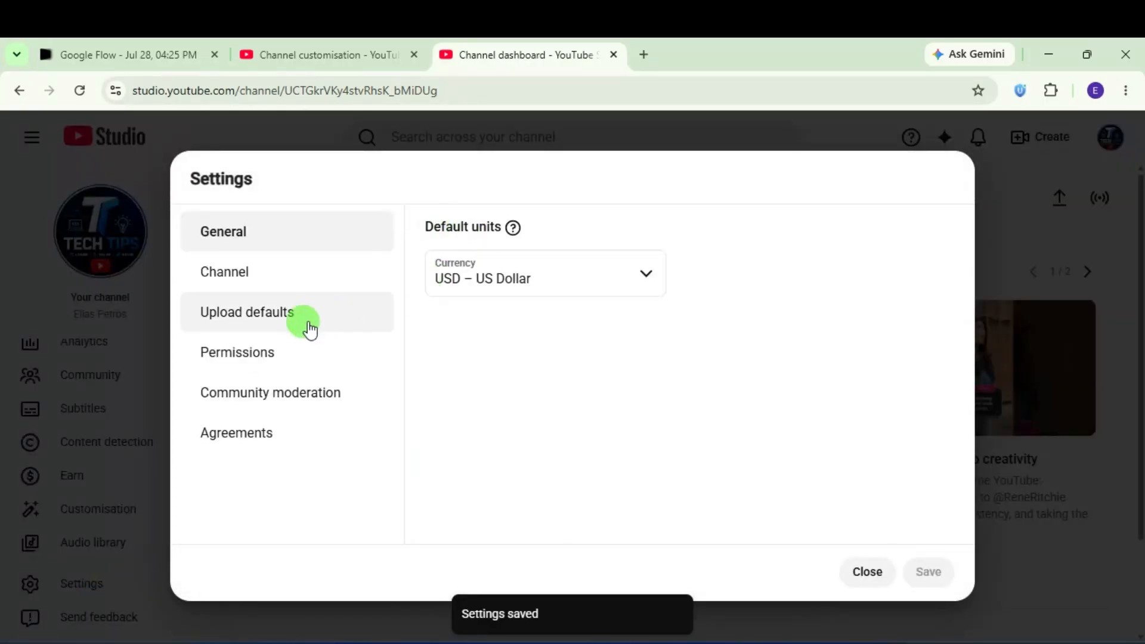
pyautogui.click(270, 289)
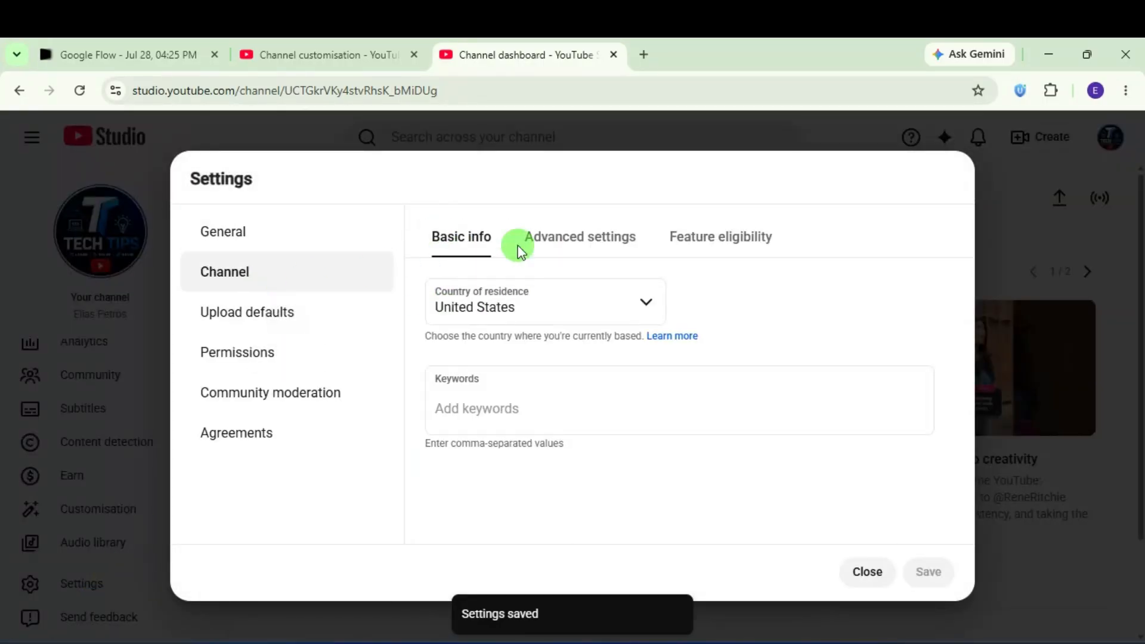
pyautogui.click(568, 238)
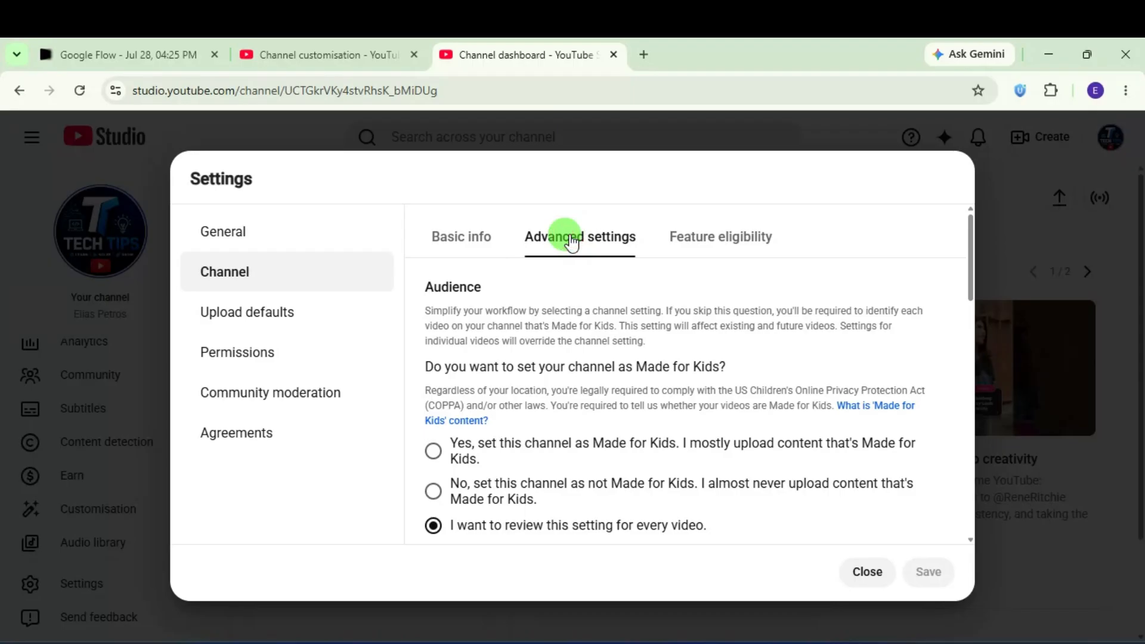
pyautogui.scroll(-4, 531, 379)
pyautogui.scroll(4, 532, 377)
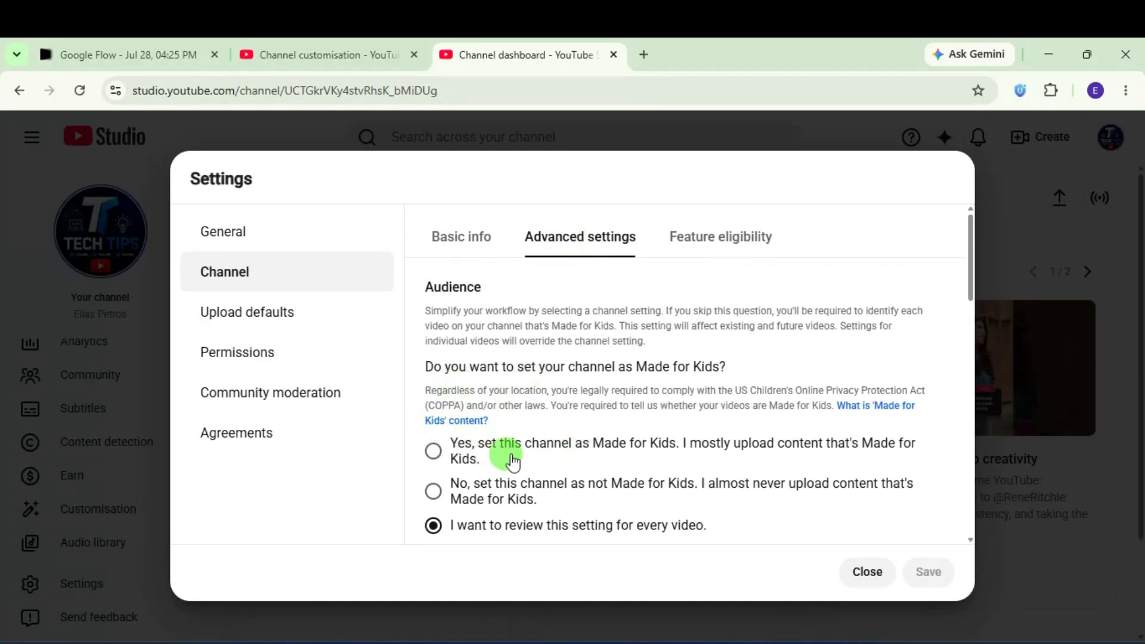
pyautogui.scroll(-1, 512, 459)
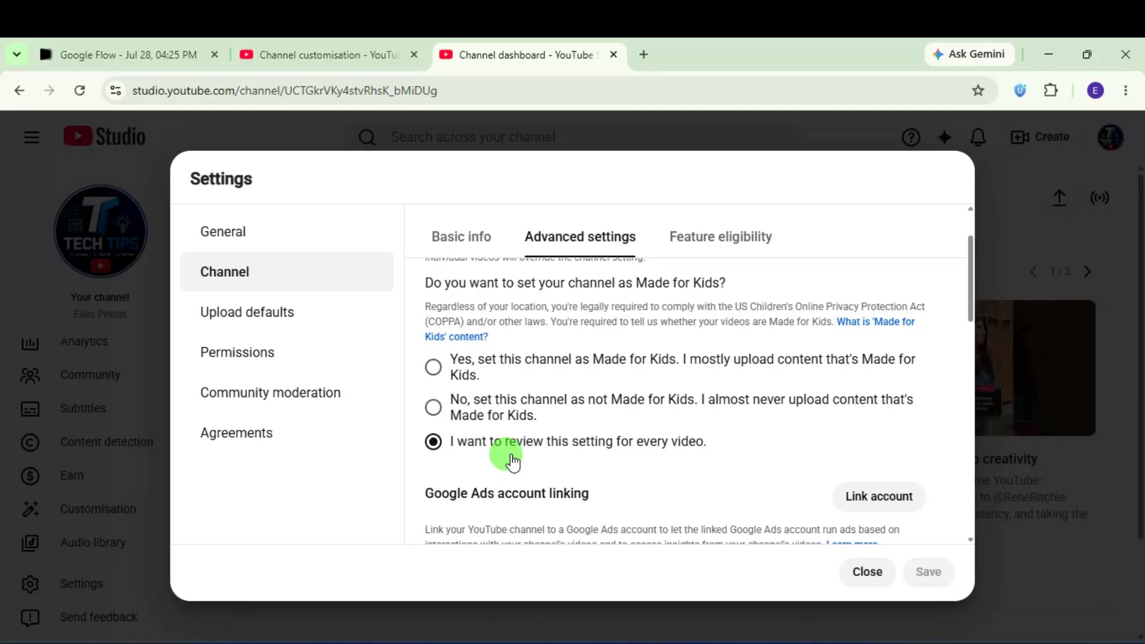
# Step: Select 'No, set this channel as not Made for Kids' as the audience and save
pyautogui.click(433, 407)
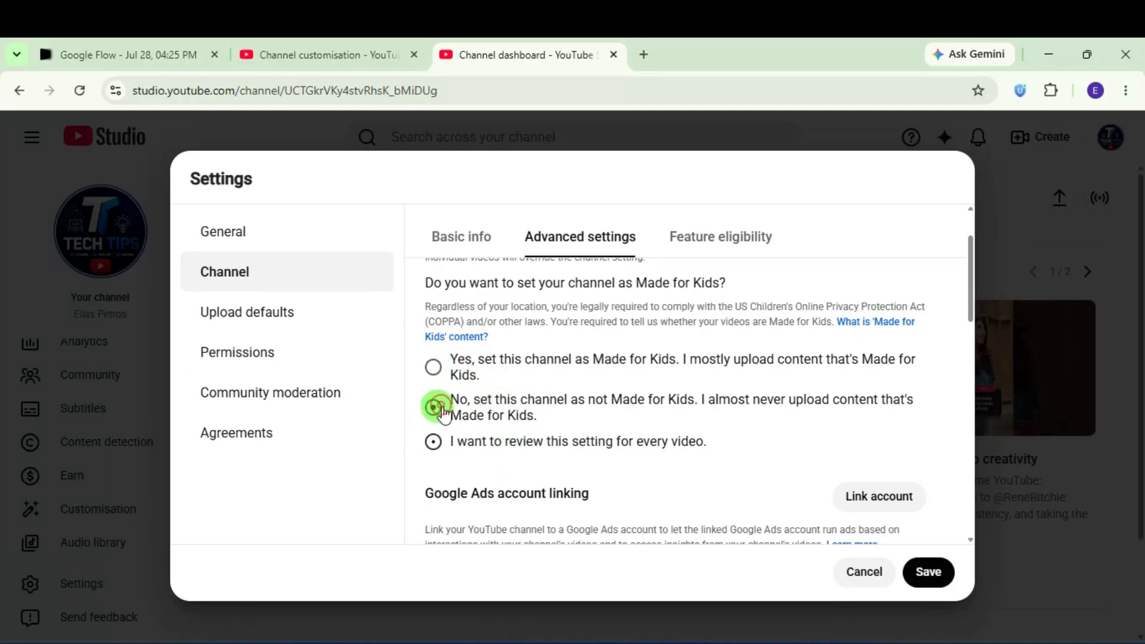
pyautogui.click(435, 366)
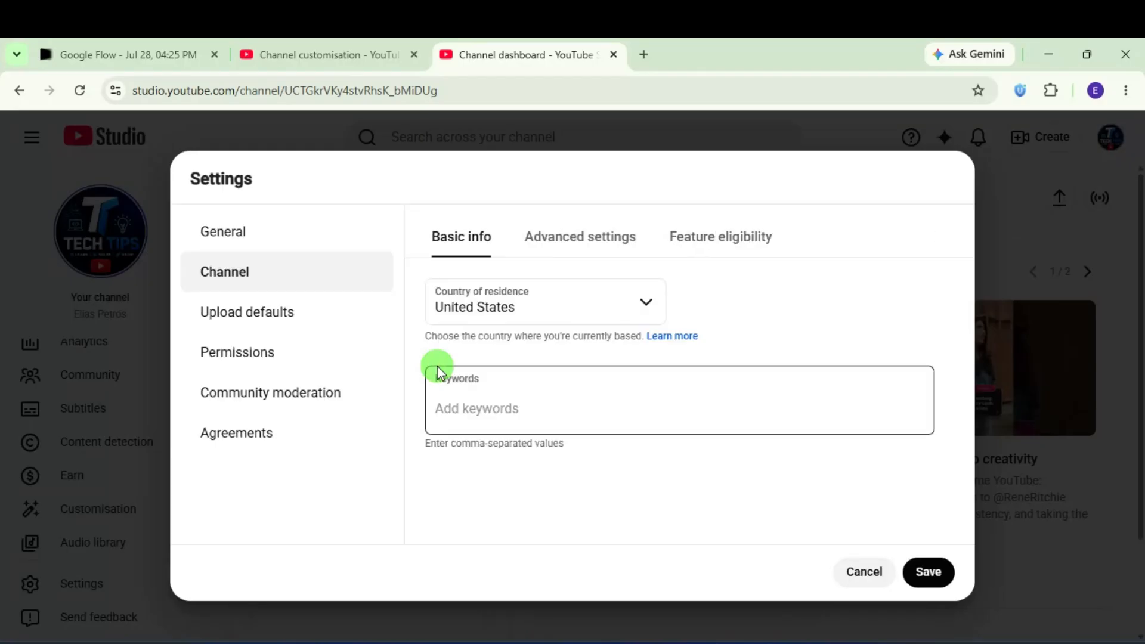
pyautogui.click(554, 243)
pyautogui.scroll(-3, 463, 446)
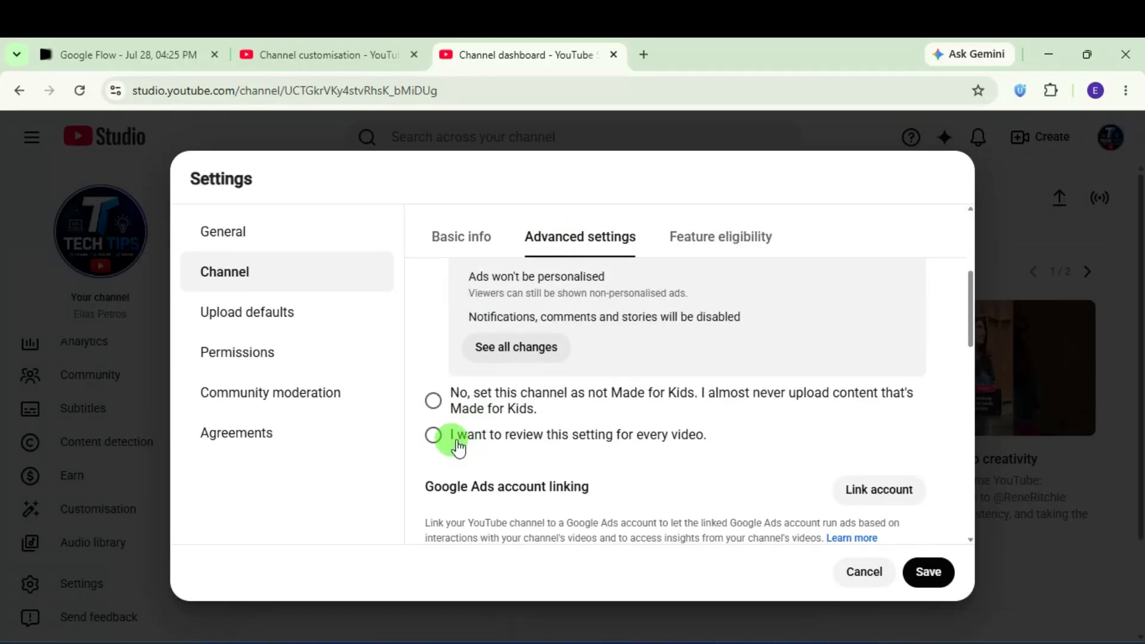
pyautogui.click(432, 401)
pyautogui.scroll(-3, 578, 393)
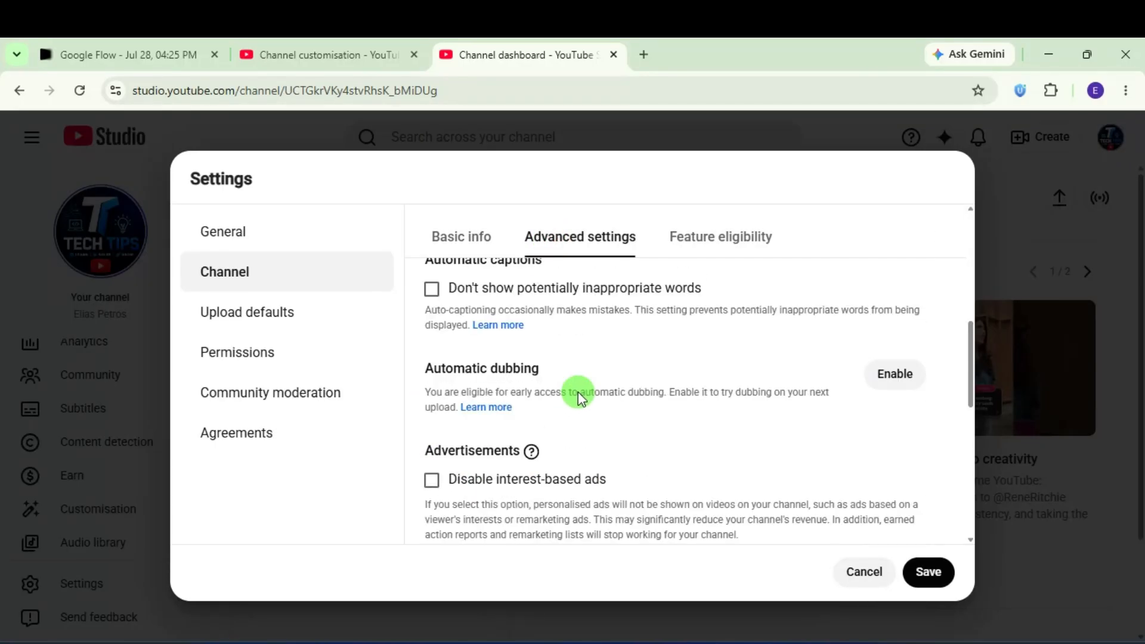
pyautogui.scroll(5, 578, 392)
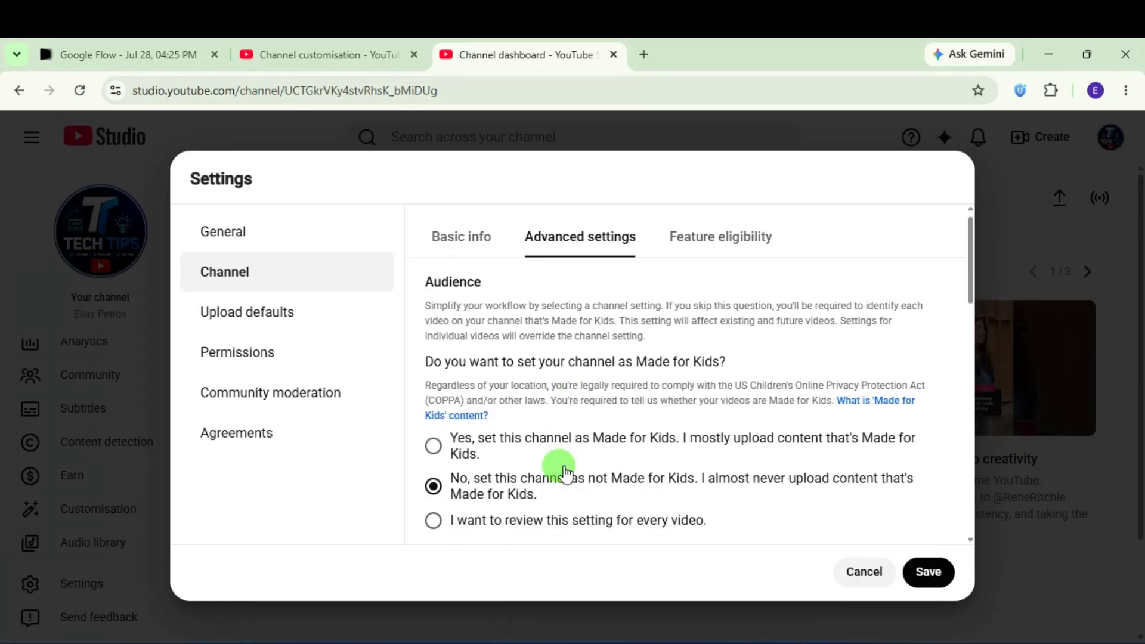
pyautogui.scroll(-12, 564, 471)
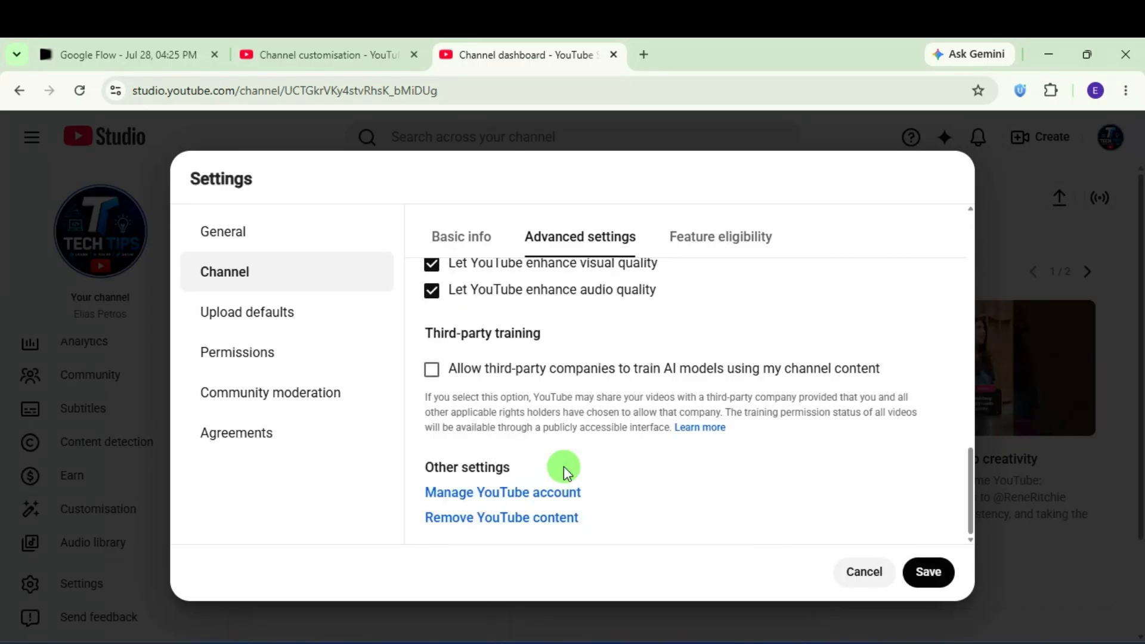
pyautogui.click(929, 571)
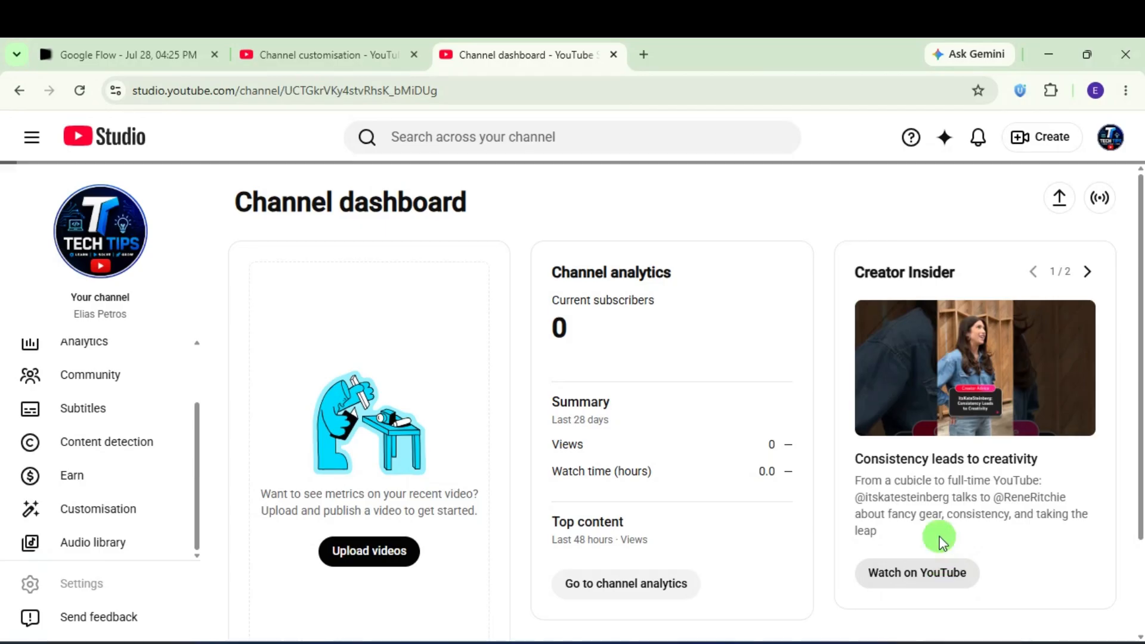
# Step: Expand Intermediate features under Channel > Feature eligibility and start Verify phone number
pyautogui.scroll(-1, 208, 411)
pyautogui.scroll(-1, 209, 412)
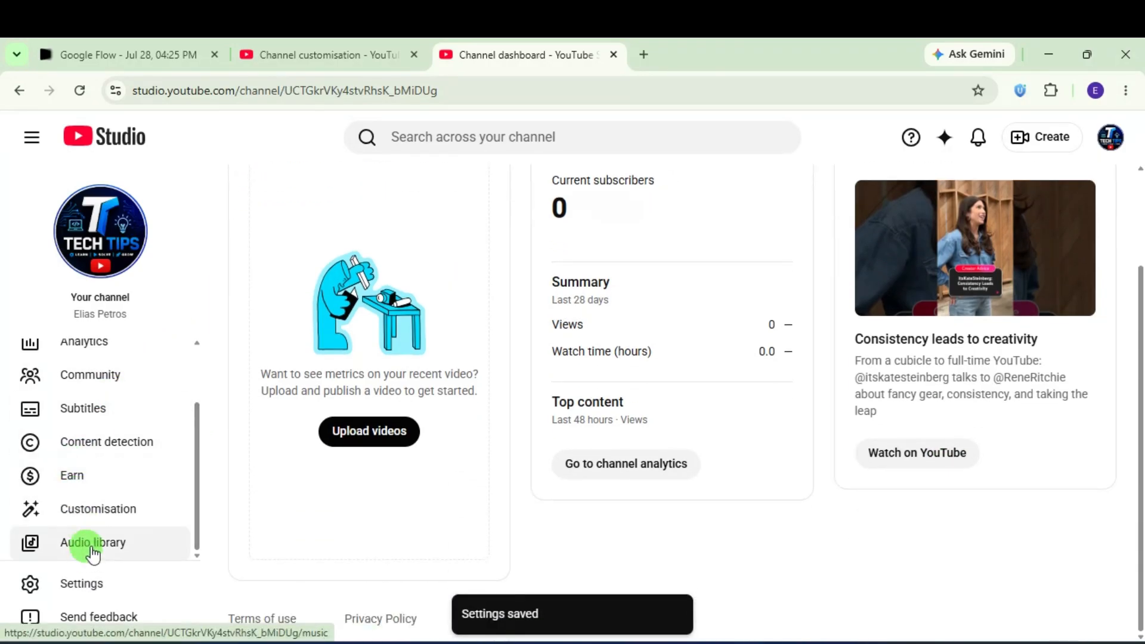
pyautogui.click(91, 583)
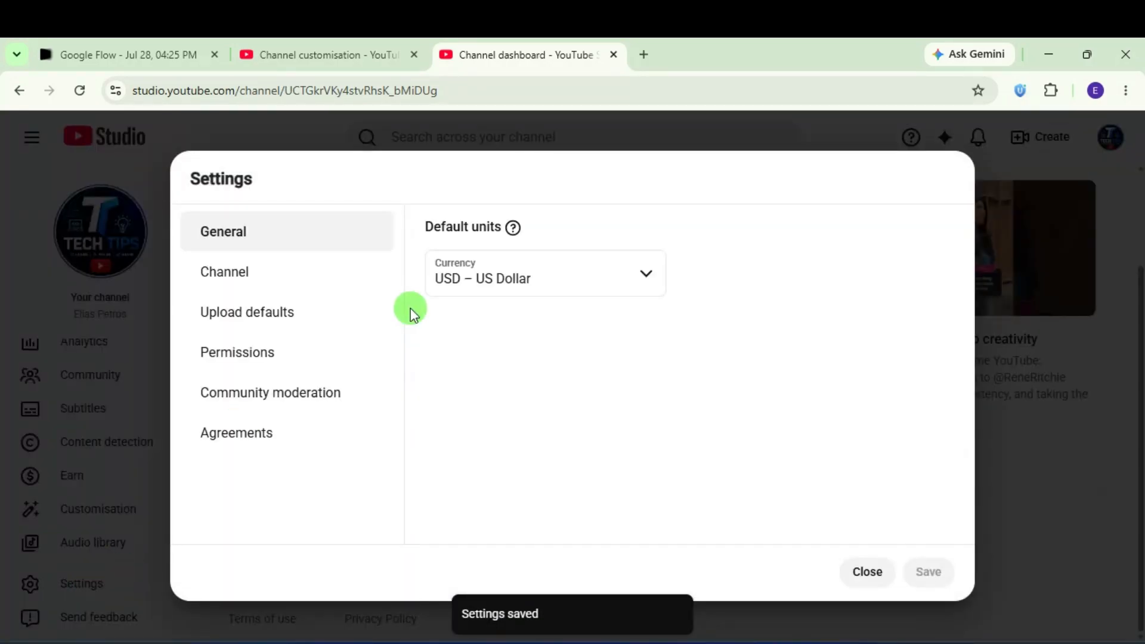
pyautogui.click(279, 275)
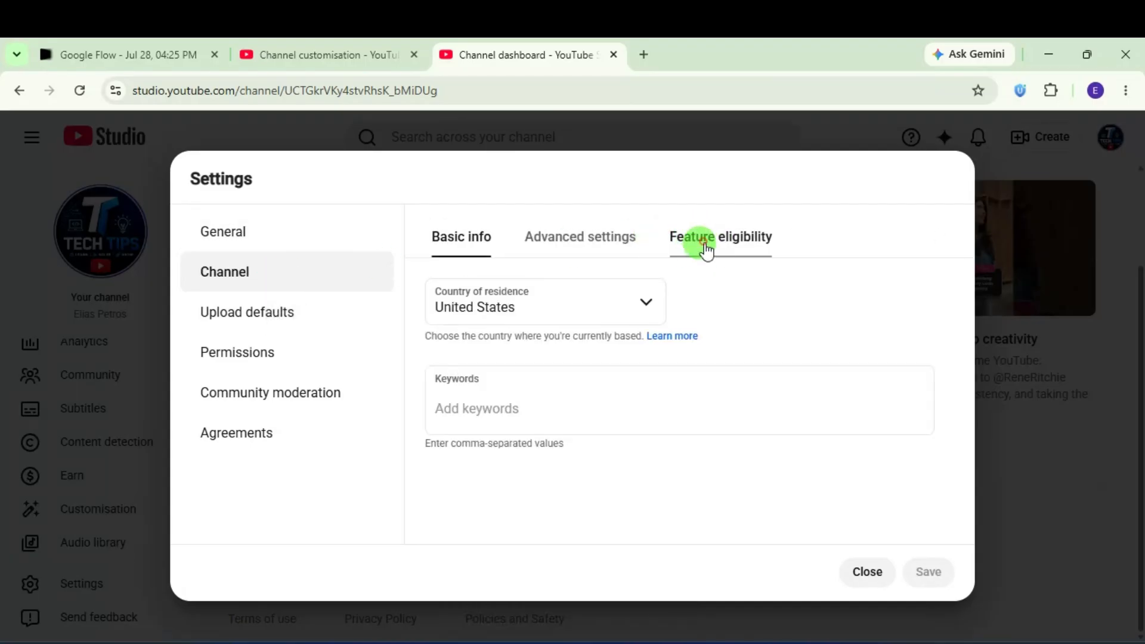
pyautogui.click(705, 250)
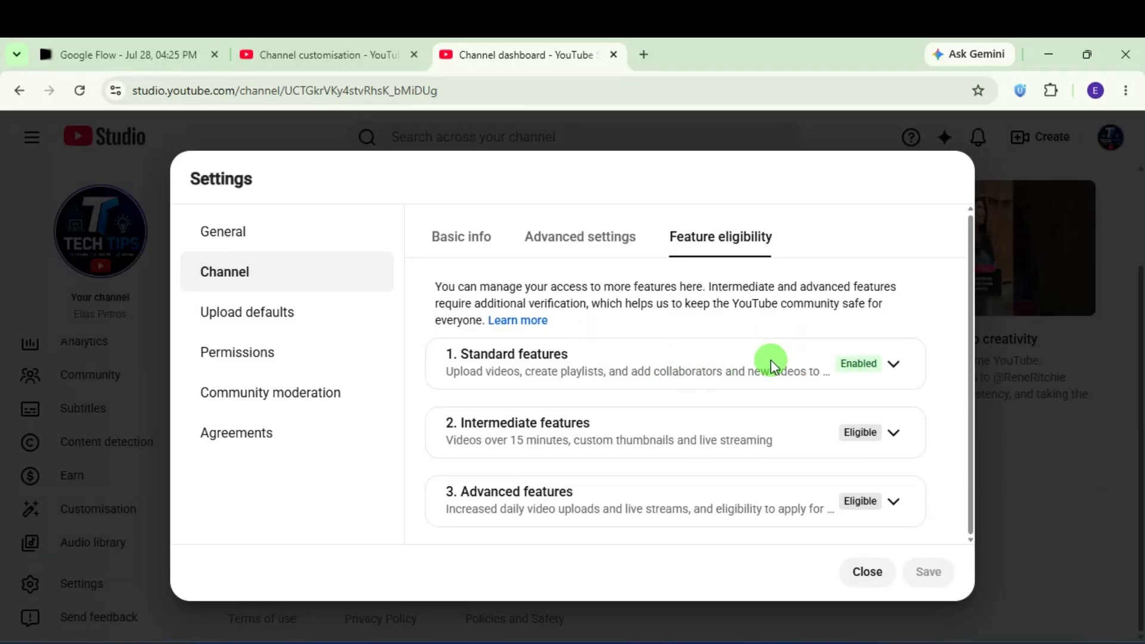
pyautogui.click(875, 434)
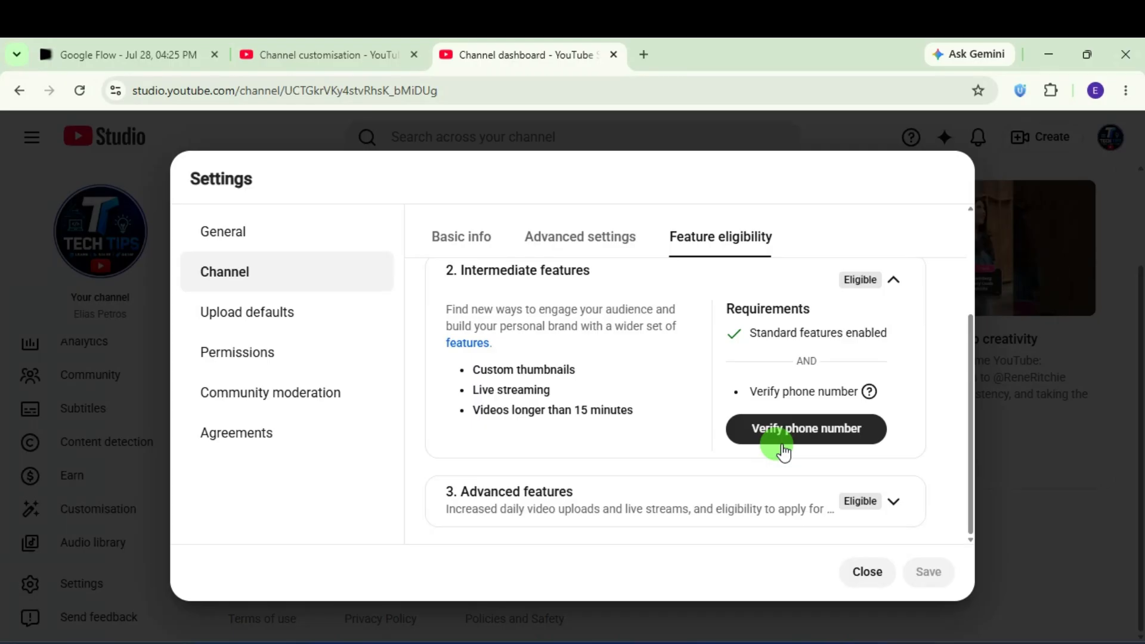
pyautogui.click(783, 448)
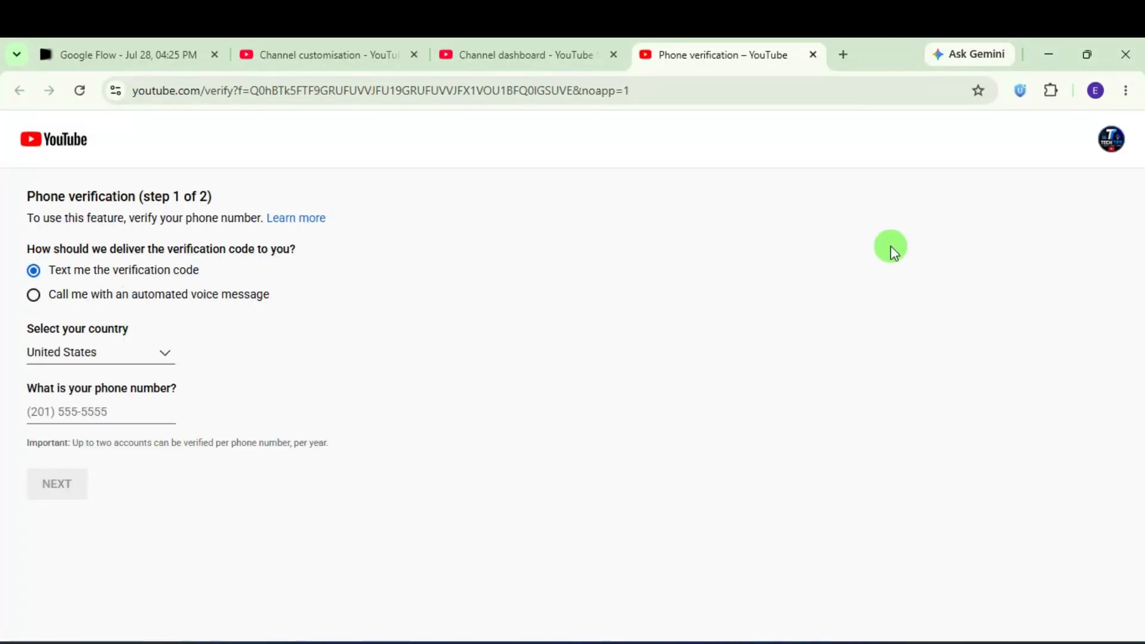
# Step: Select Ethiopia as the country, enter the phone number and request a text code
pyautogui.click(156, 353)
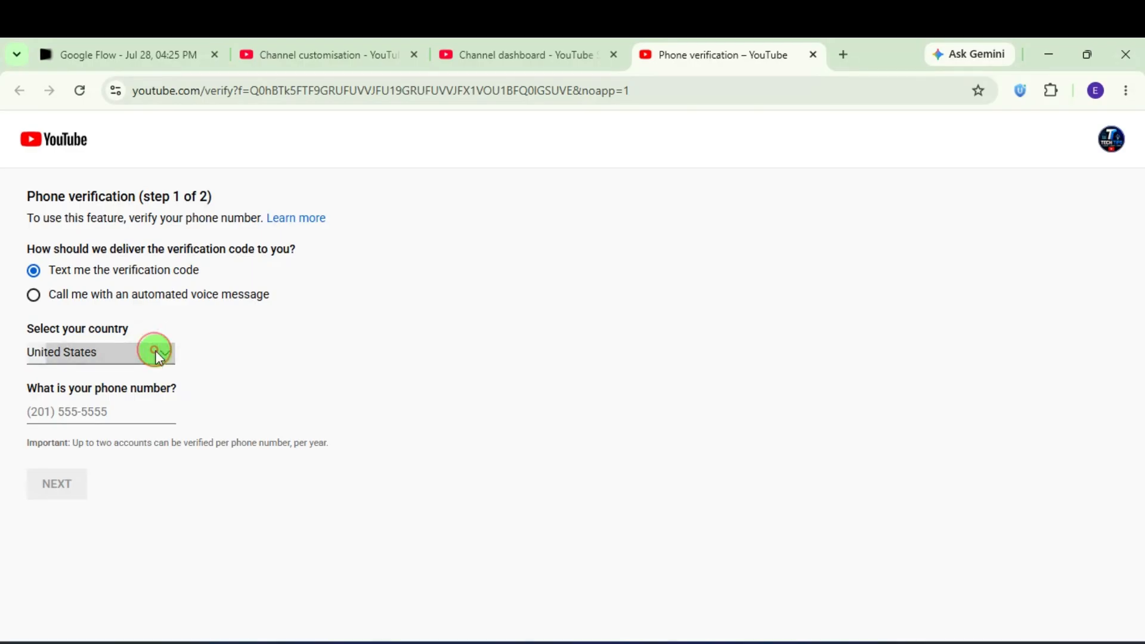
pyautogui.press('e')
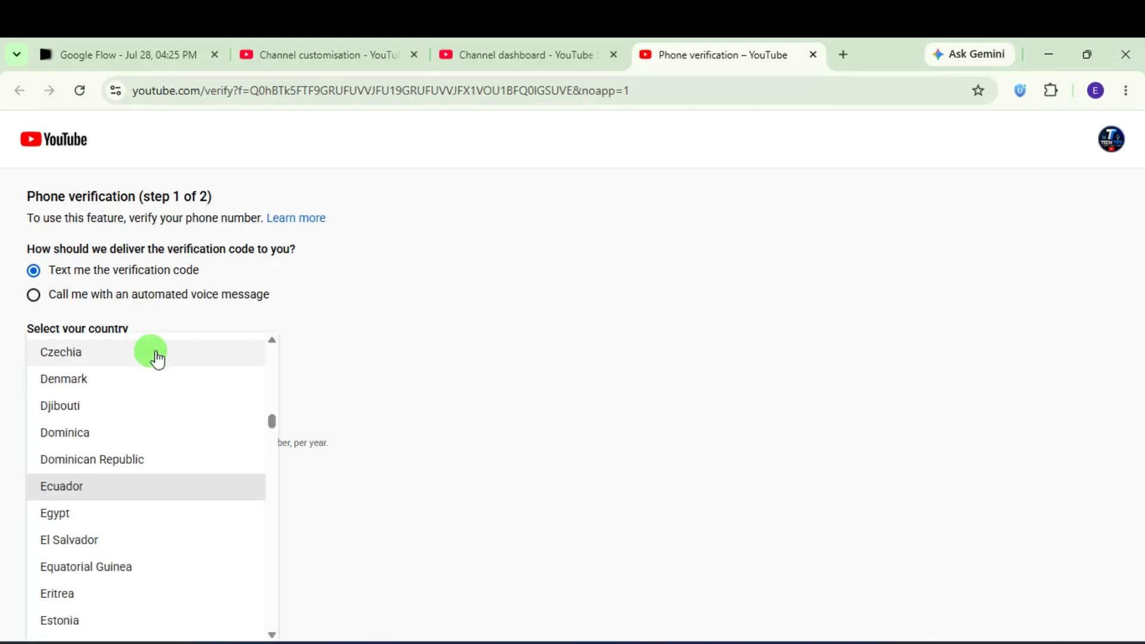
pyautogui.press('t')
pyautogui.click(108, 487)
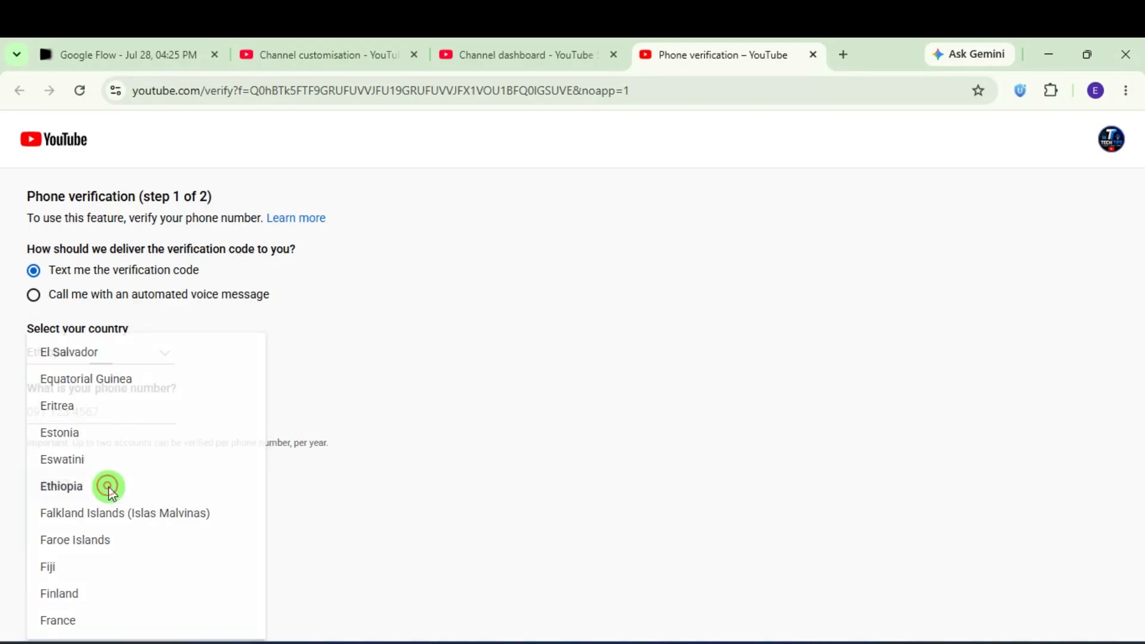
pyautogui.click(81, 416)
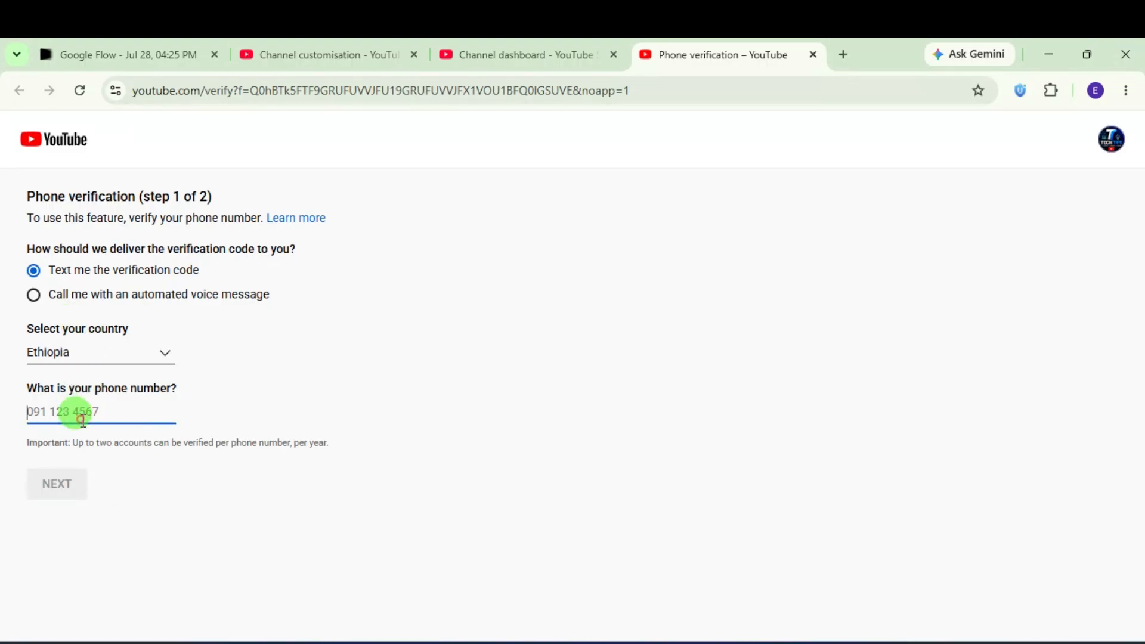
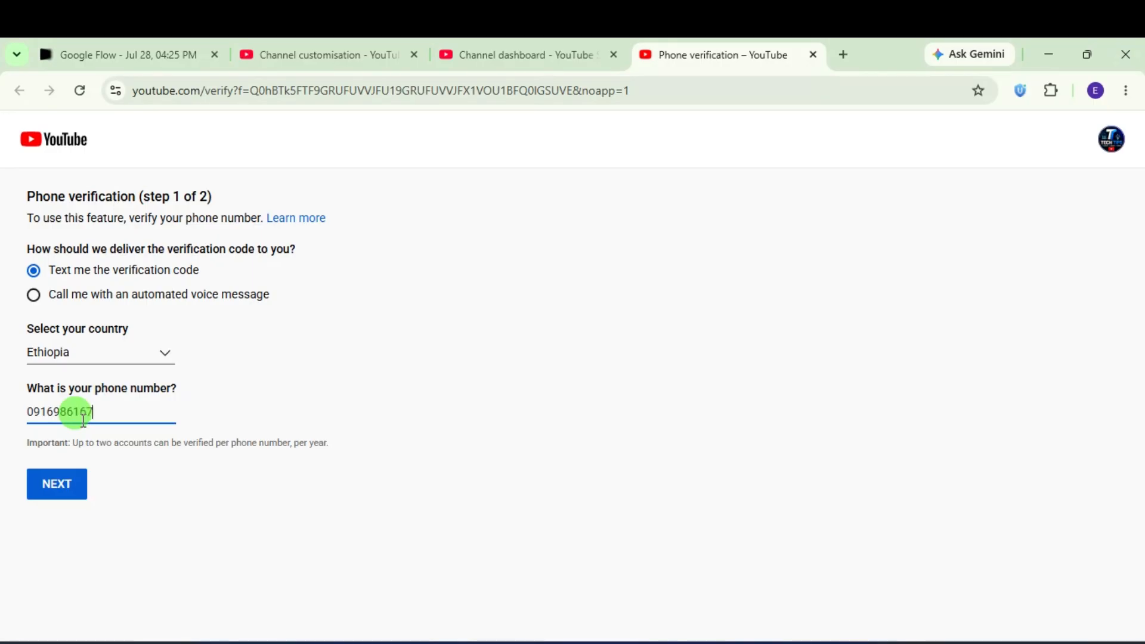
pyautogui.click(60, 484)
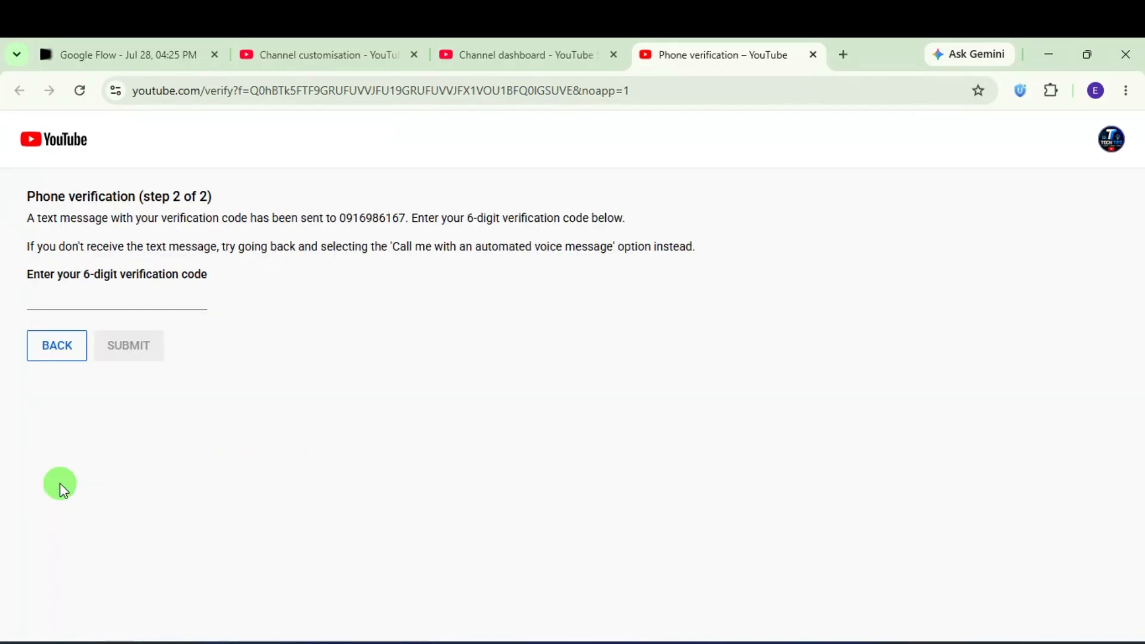
# Step: Submit the 6-digit verification code and close the verification tab
pyautogui.click(52, 292)
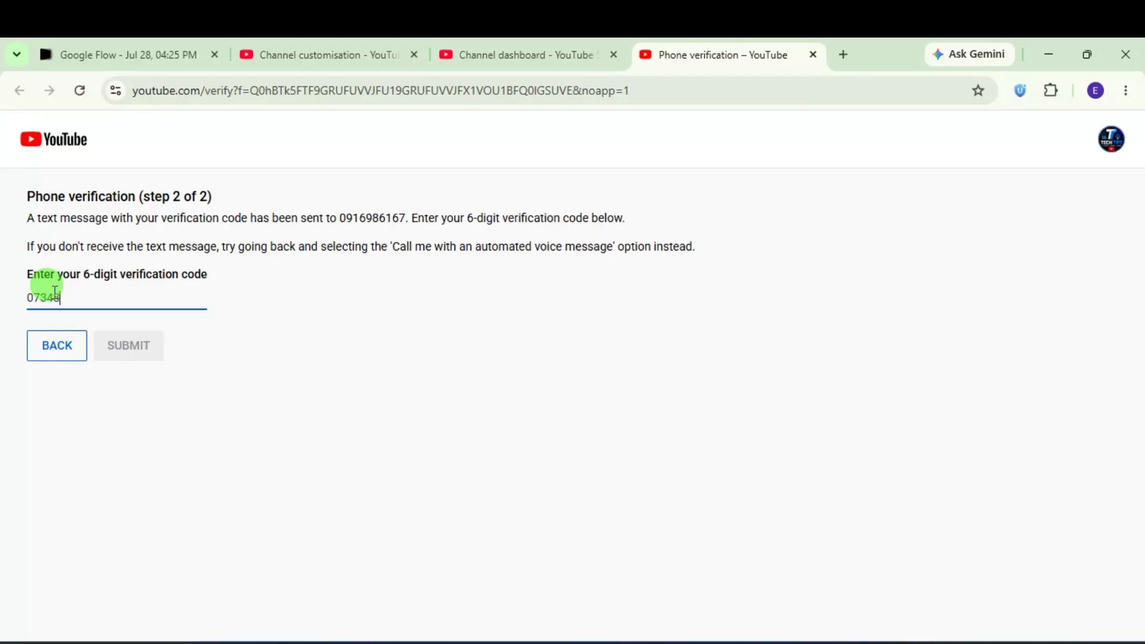
pyautogui.write('9')
pyautogui.click(118, 353)
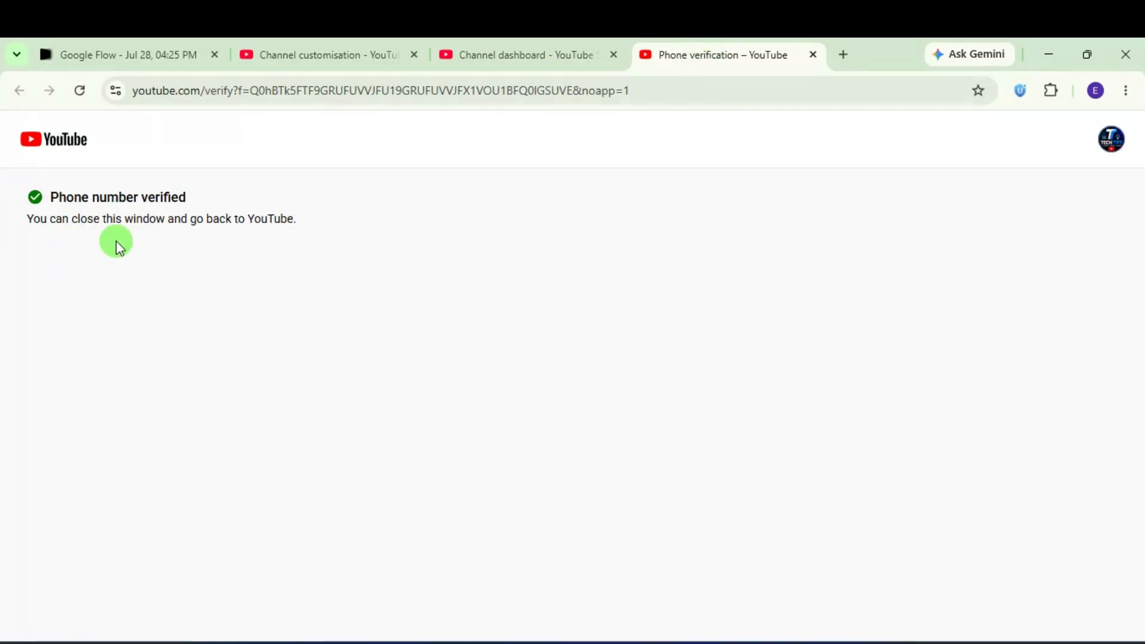
pyautogui.click(809, 55)
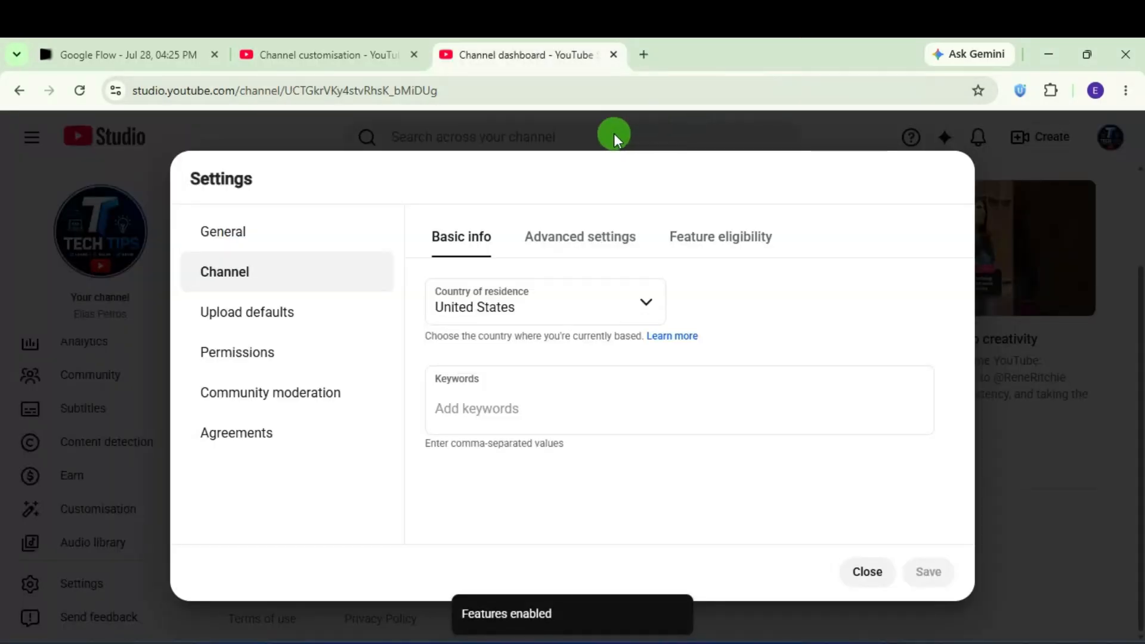
# Step: Confirm Intermediate features shows Enabled, close Settings, and go to Your channel
pyautogui.click(711, 246)
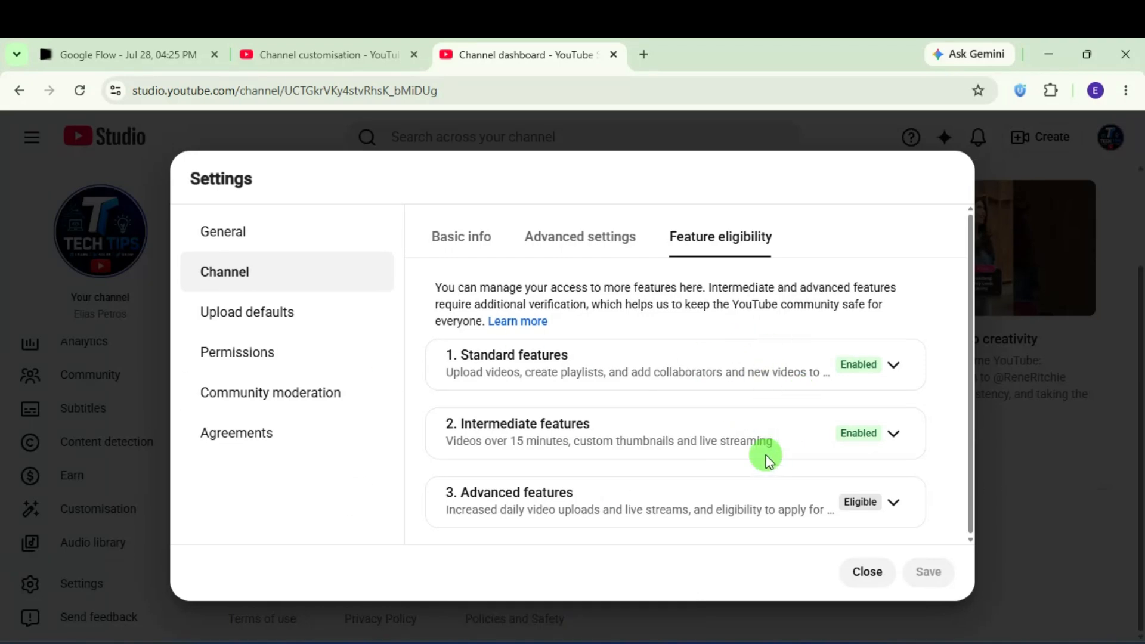
pyautogui.click(867, 573)
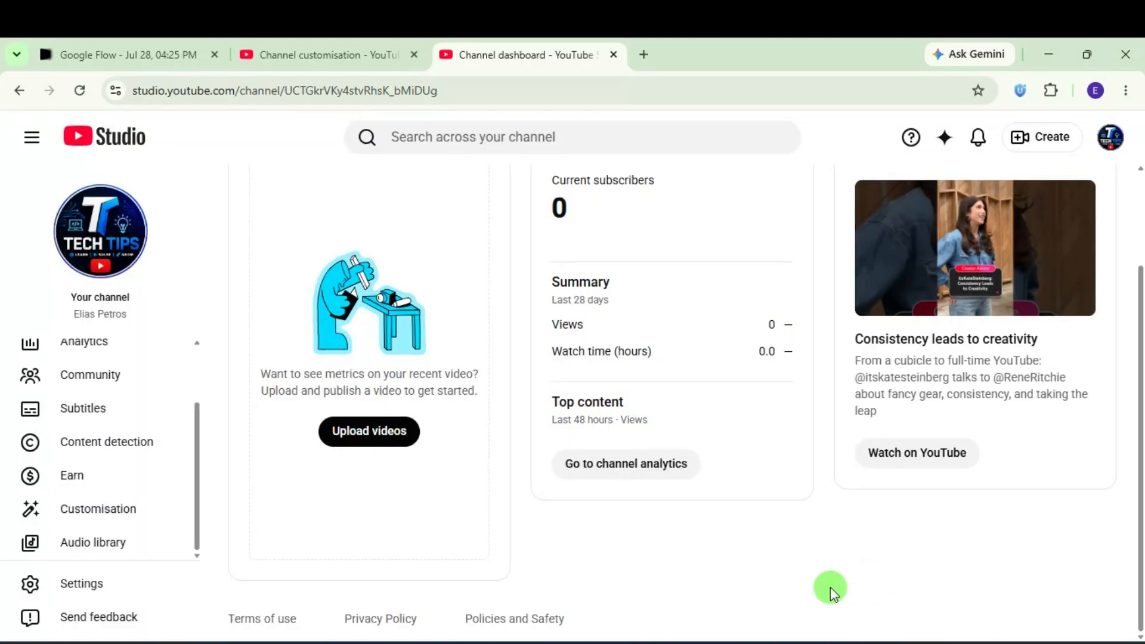
pyautogui.scroll(2, 585, 544)
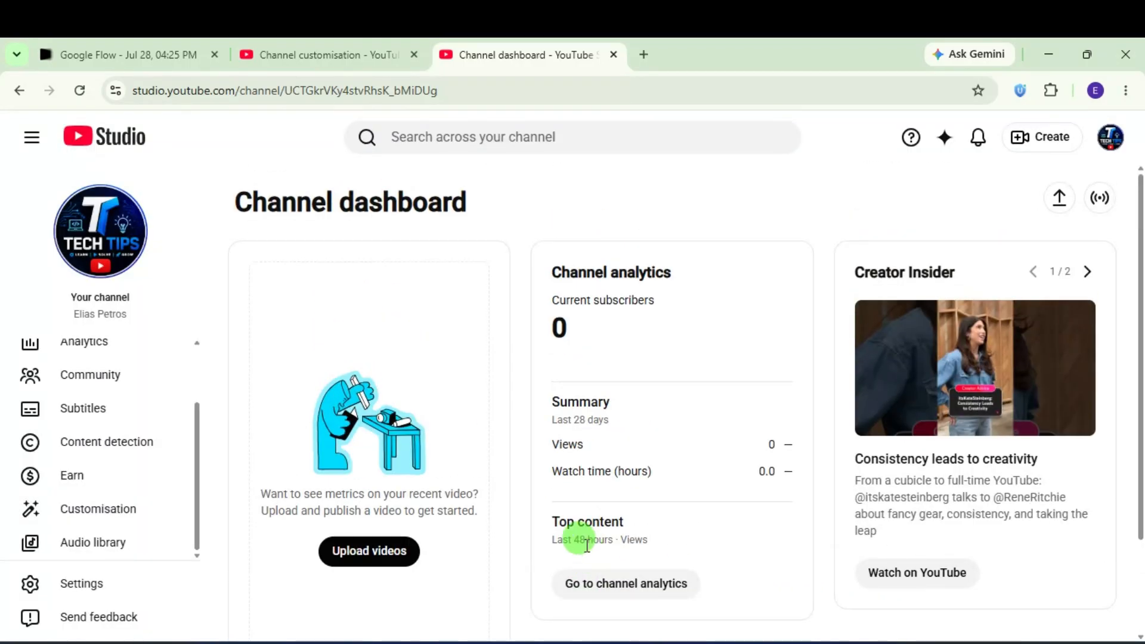
pyautogui.click(1112, 138)
pyautogui.click(960, 255)
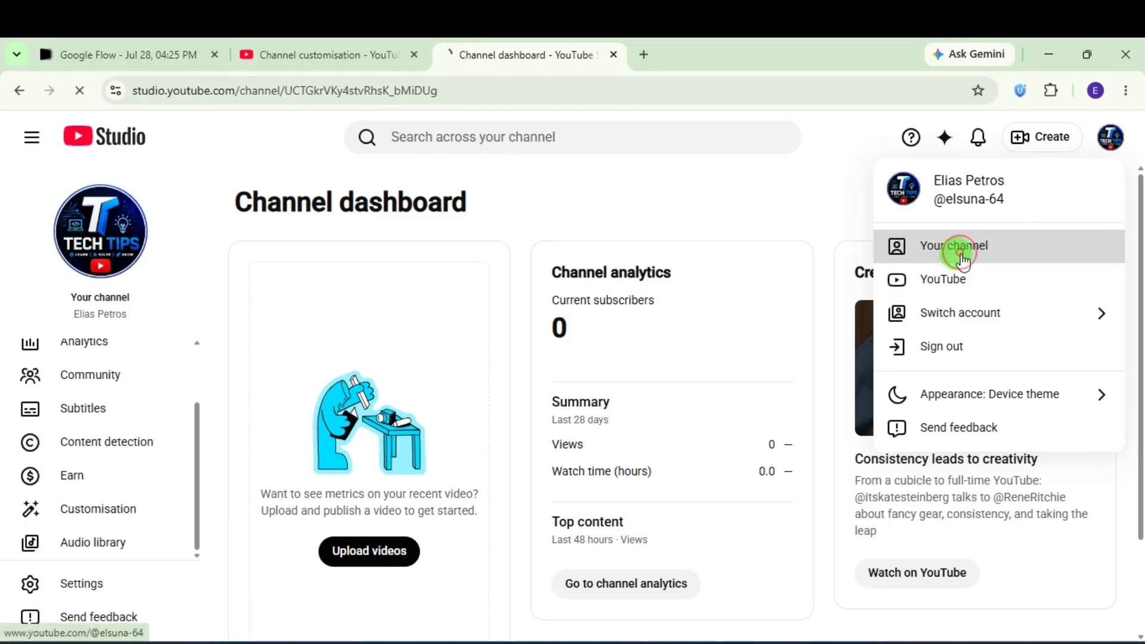